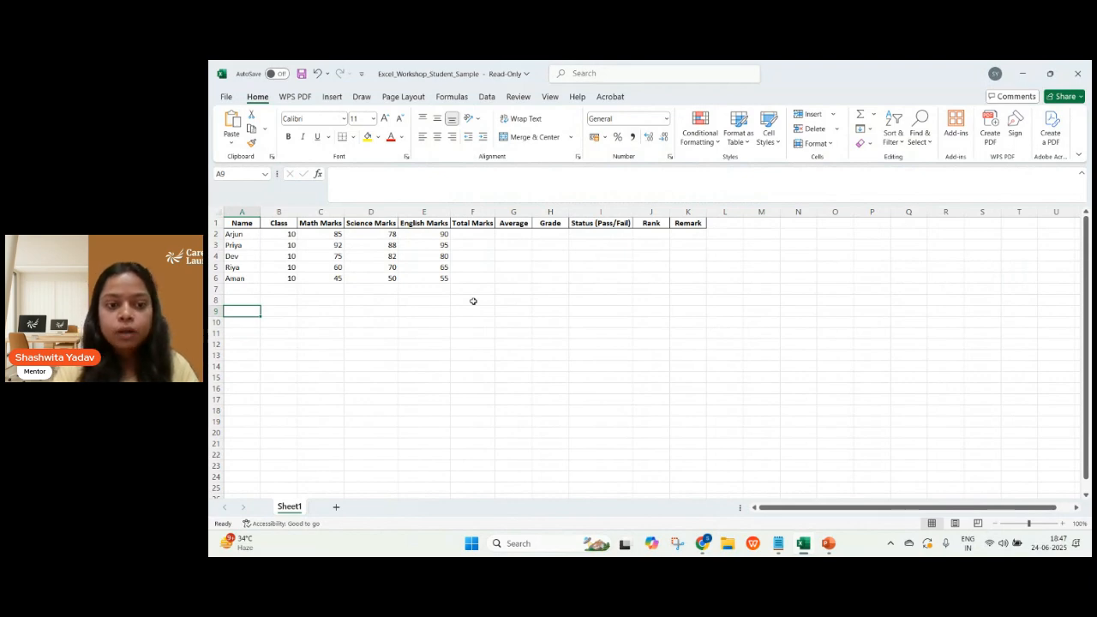
# Examine the references of cells F2 and A7, and review the class and subject marks in row 2.
pyautogui.scroll(1, 520, 348)
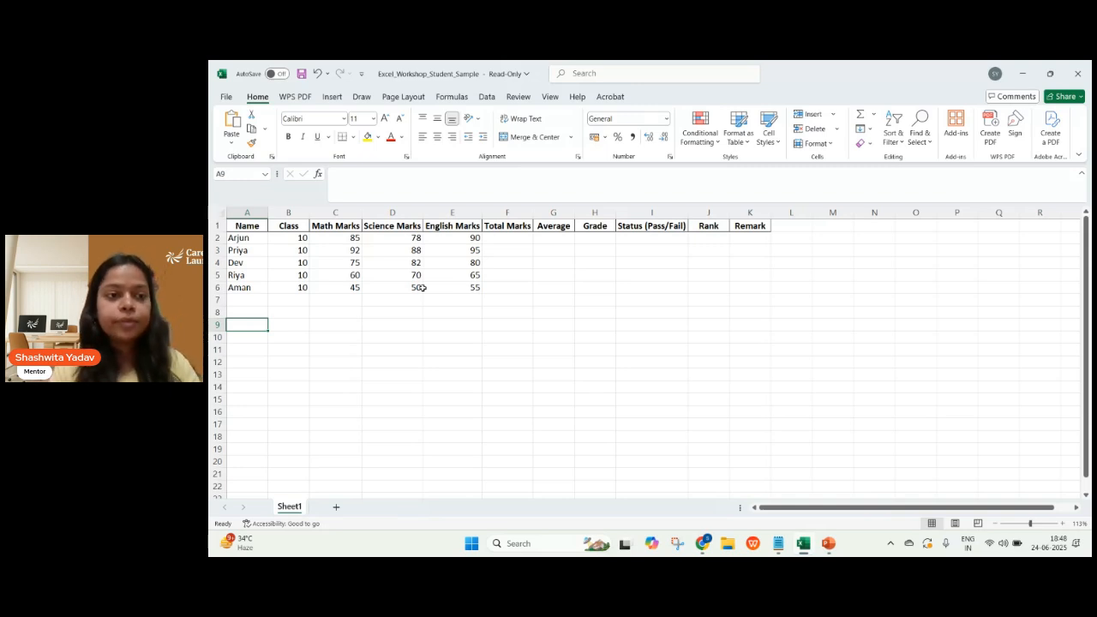
pyautogui.click(510, 237)
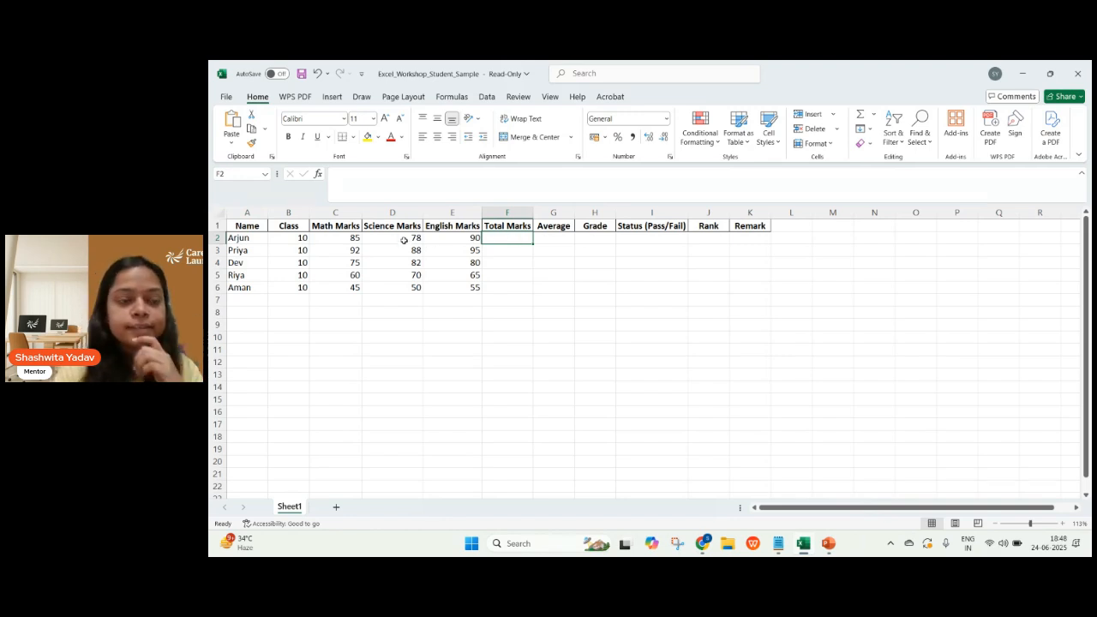
pyautogui.click(261, 301)
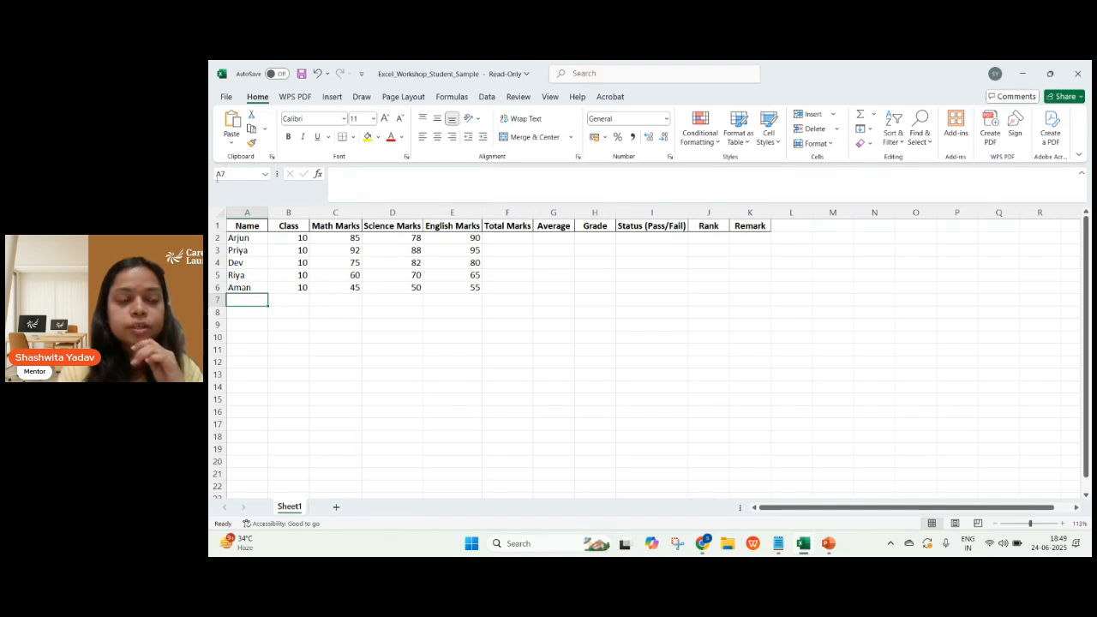
pyautogui.click(225, 175)
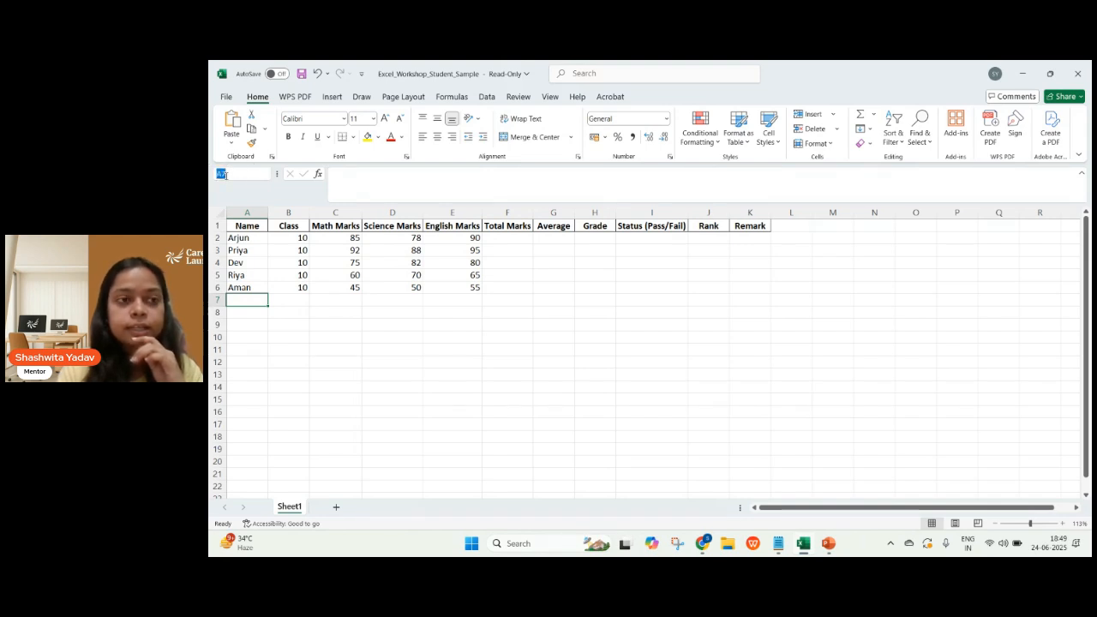
pyautogui.click(255, 302)
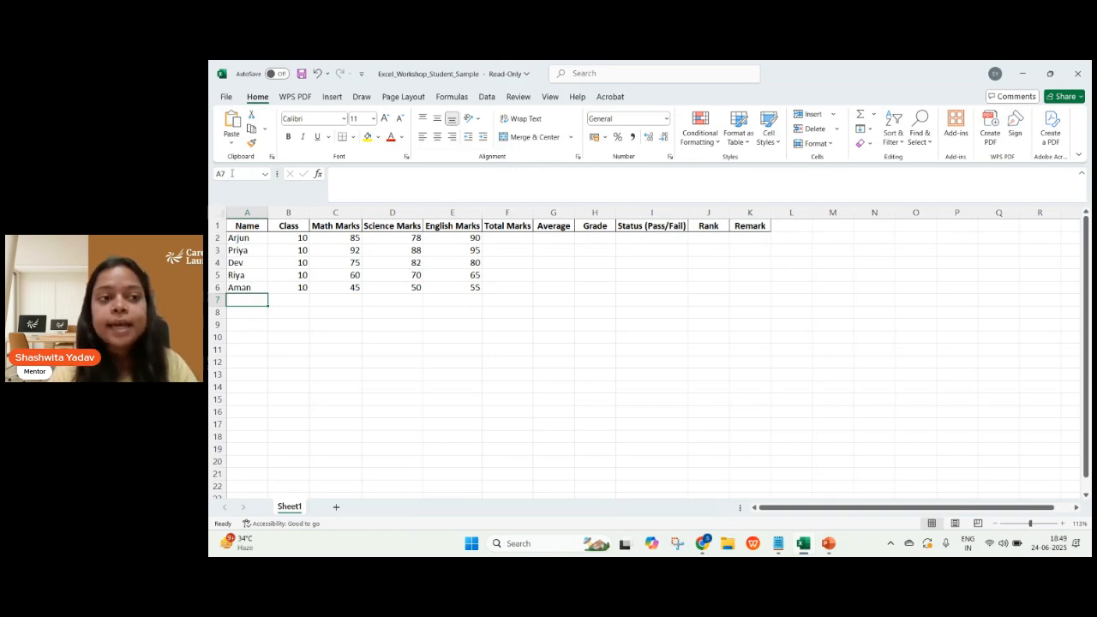
pyautogui.click(231, 173)
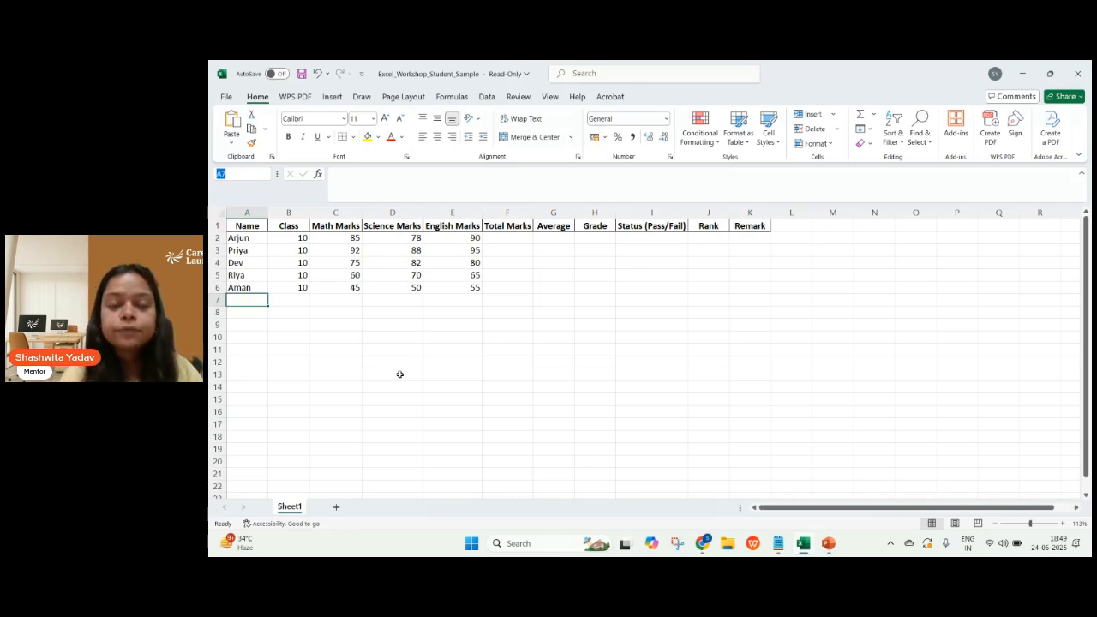
pyautogui.click(511, 242)
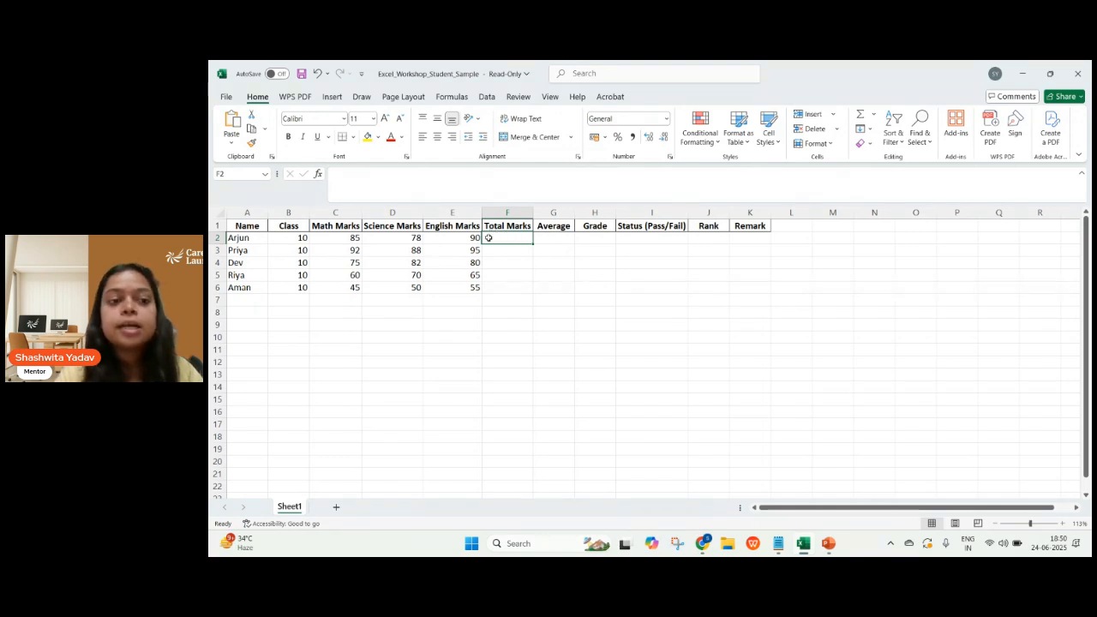
pyautogui.click(283, 242)
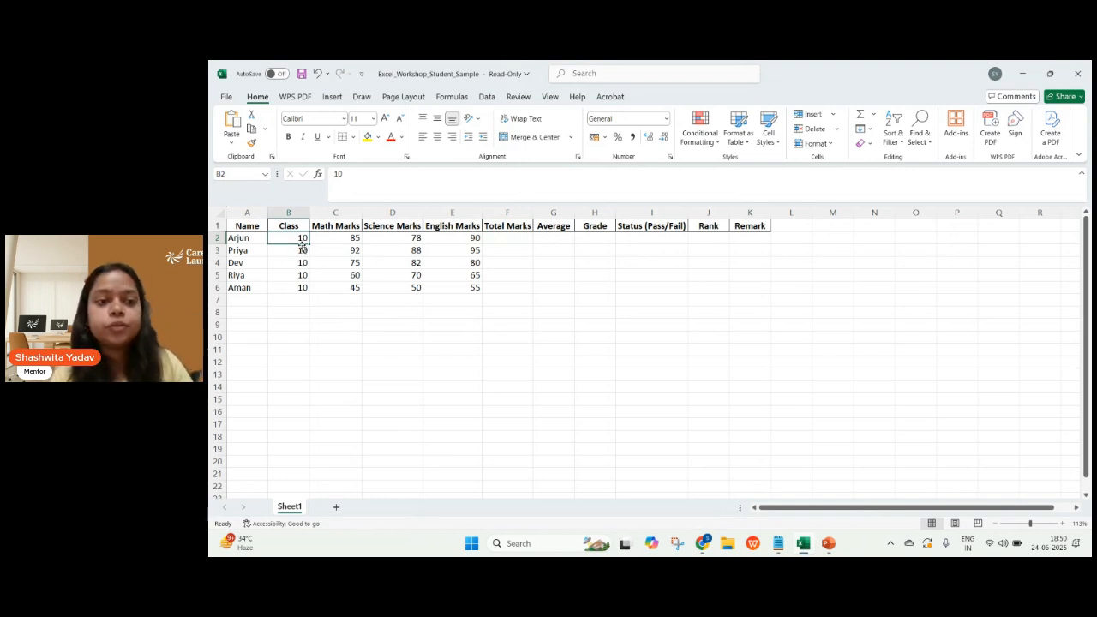
pyautogui.click(335, 239)
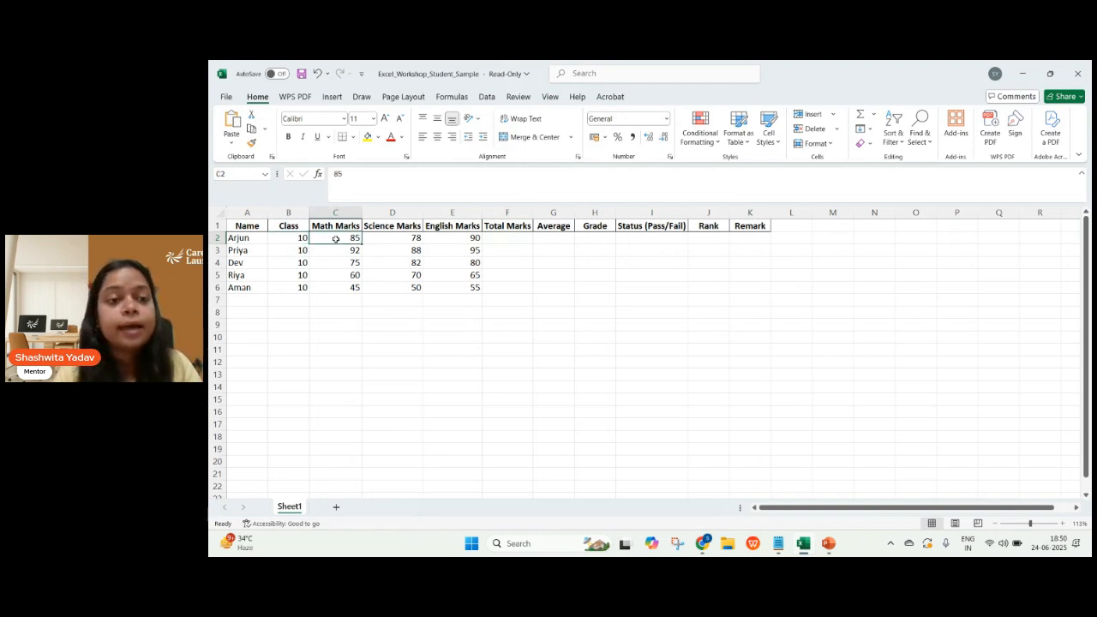
pyautogui.click(385, 240)
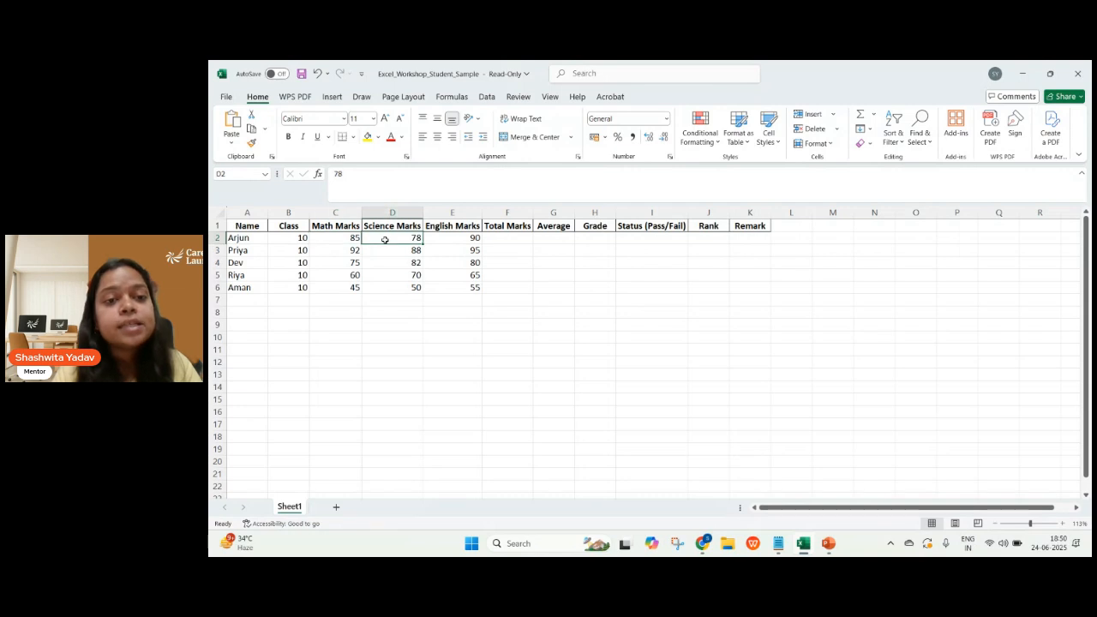
pyautogui.click(436, 241)
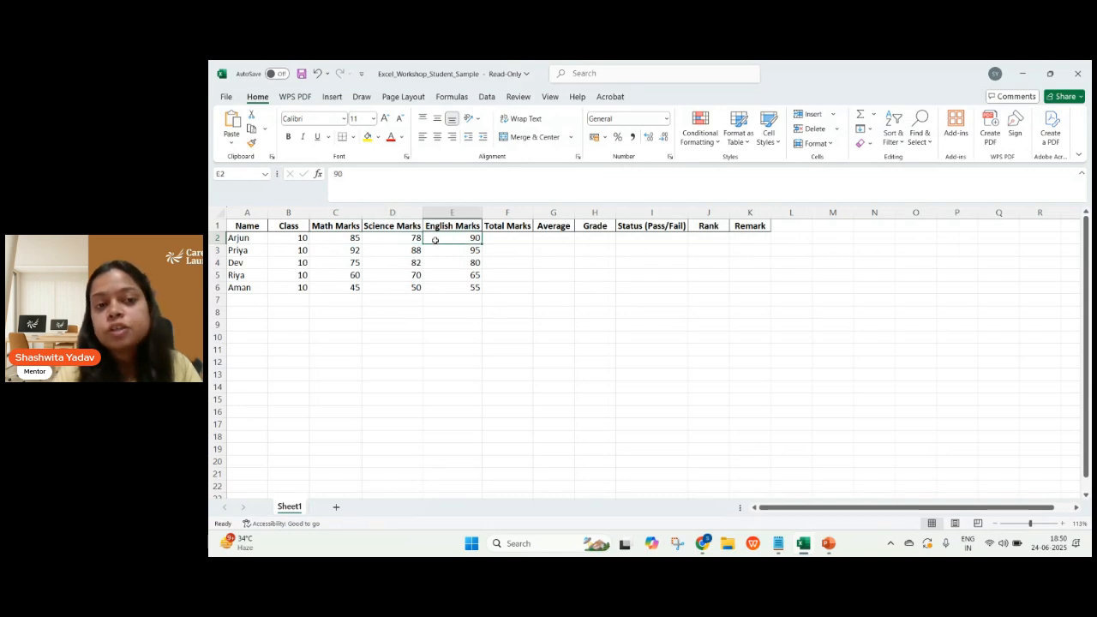
# Calculate the first student's total marks in F2 with the formula =C2+D2+E2.
pyautogui.click(514, 239)
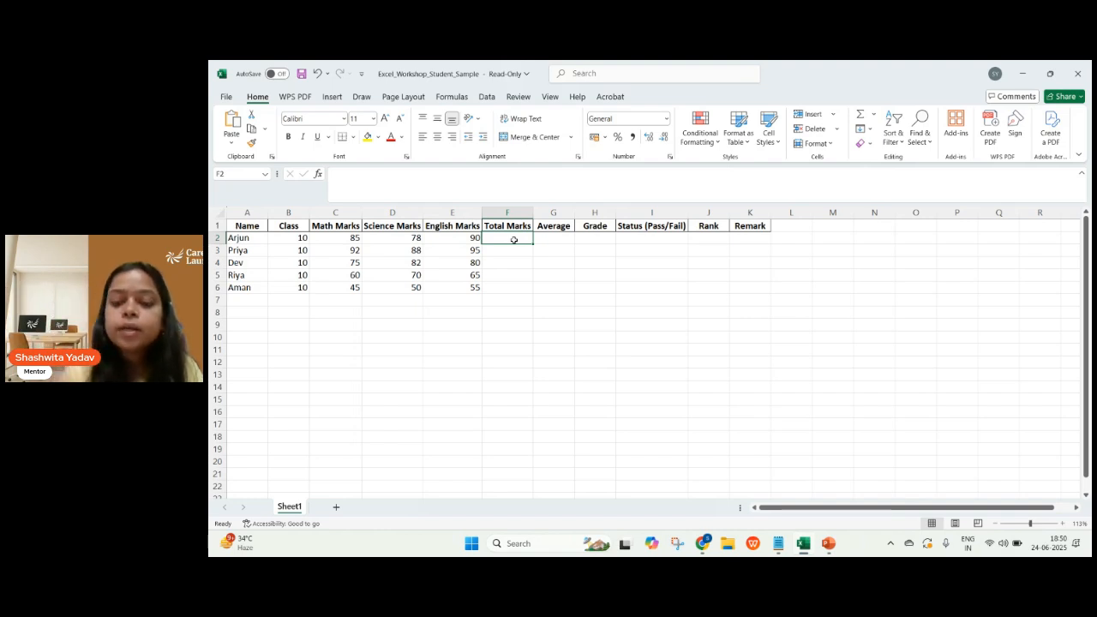
pyautogui.write('=')
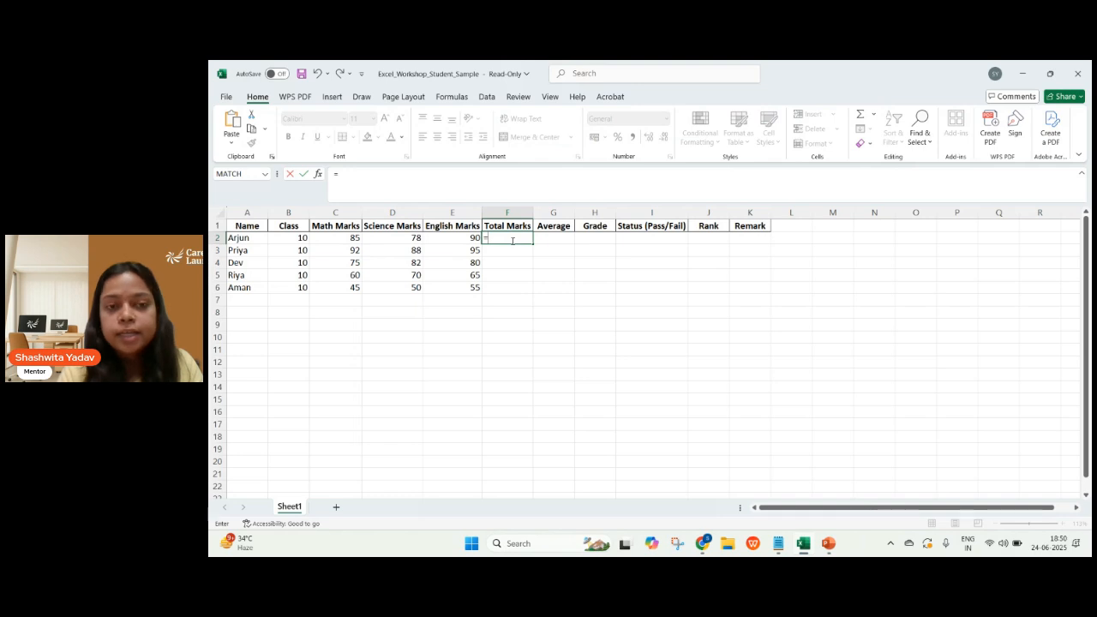
pyautogui.click(350, 239)
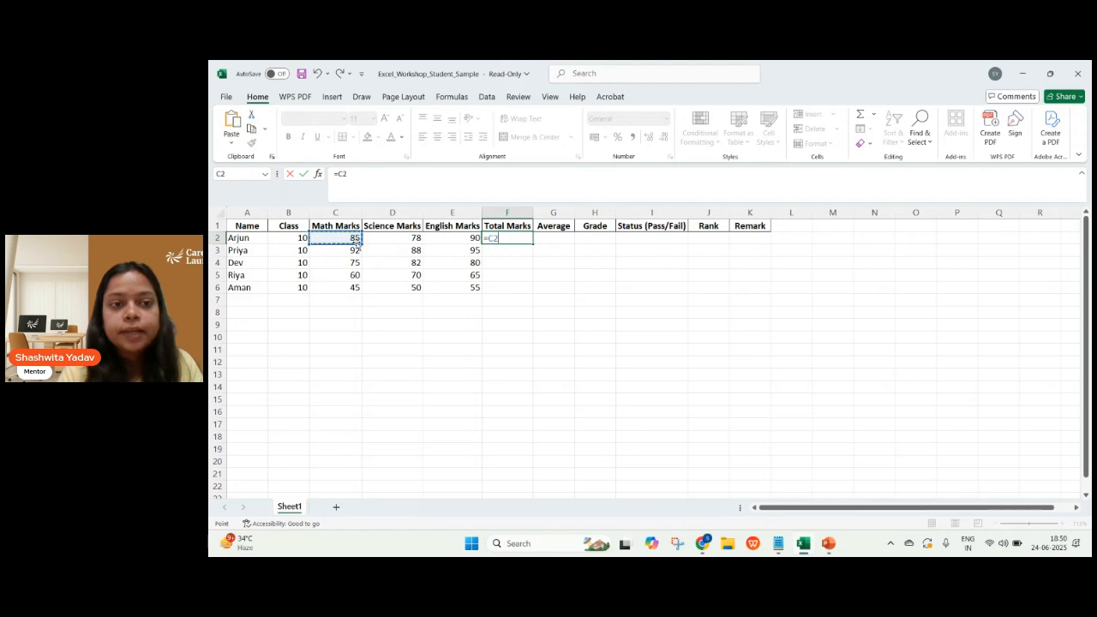
pyautogui.write('+')
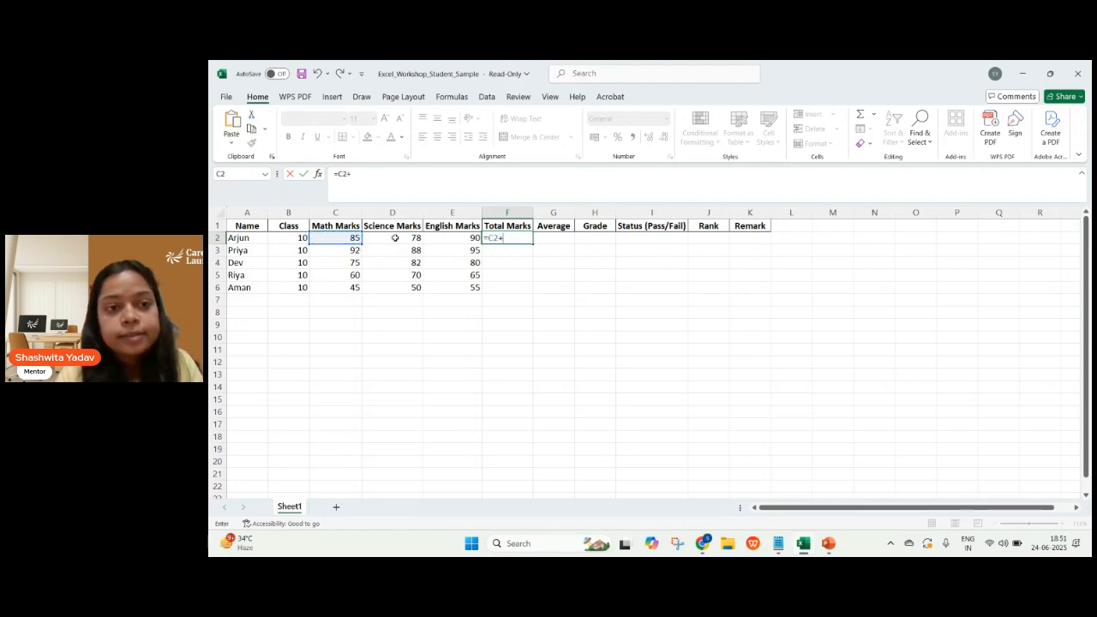
pyautogui.click(396, 237)
pyautogui.write('+')
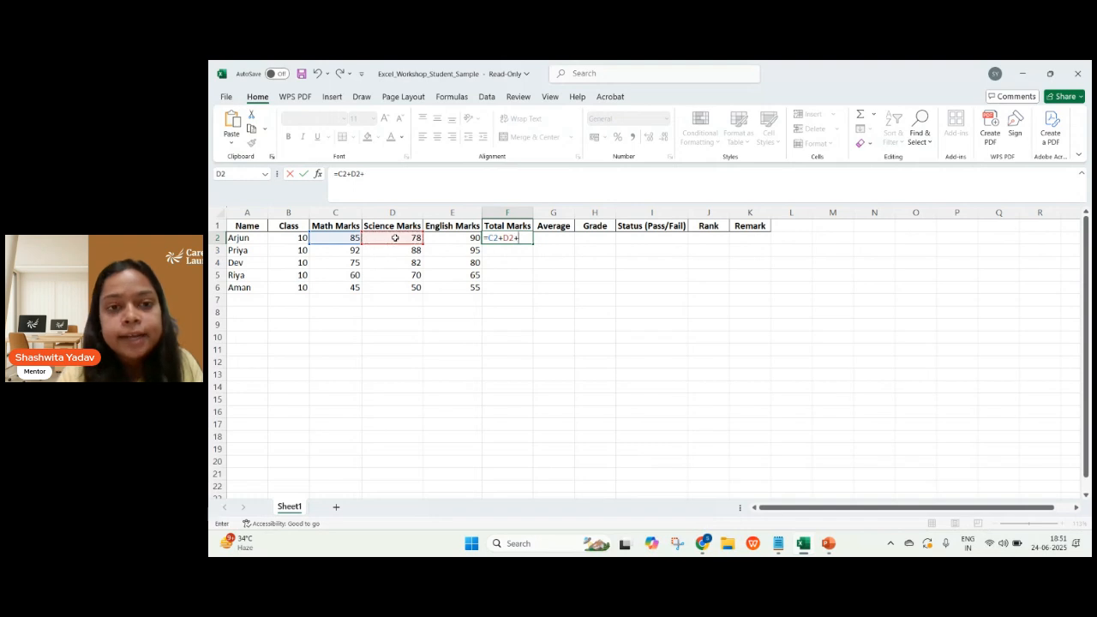
pyautogui.click(471, 237)
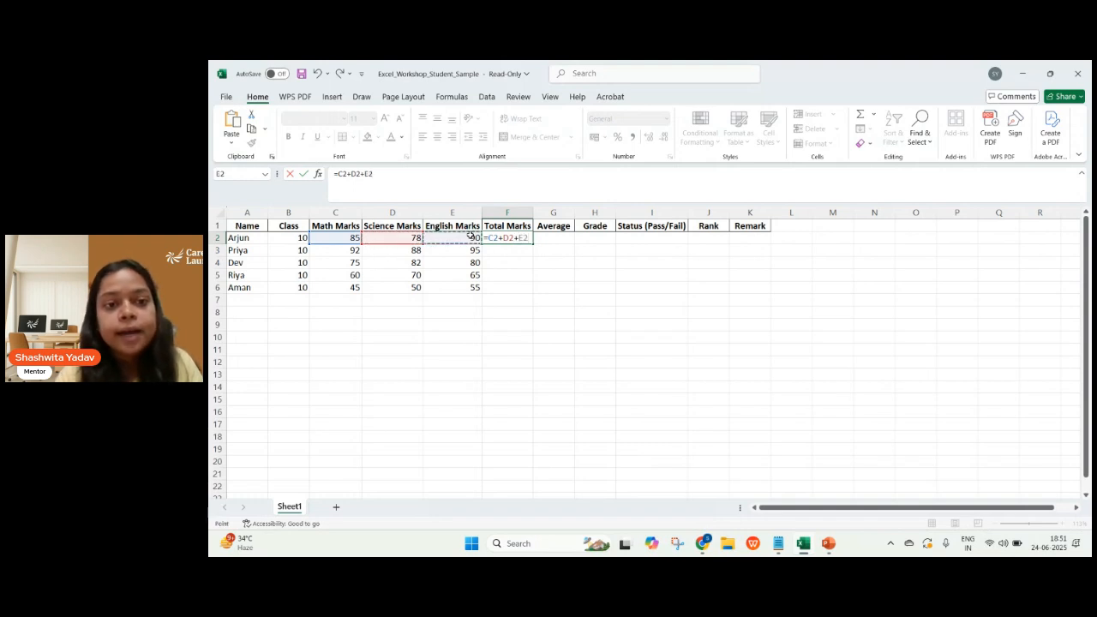
pyautogui.press('Return')
# Replace the addition formula in F2 with a SUM function over the three subject marks, C2:E2.
pyautogui.click(518, 238)
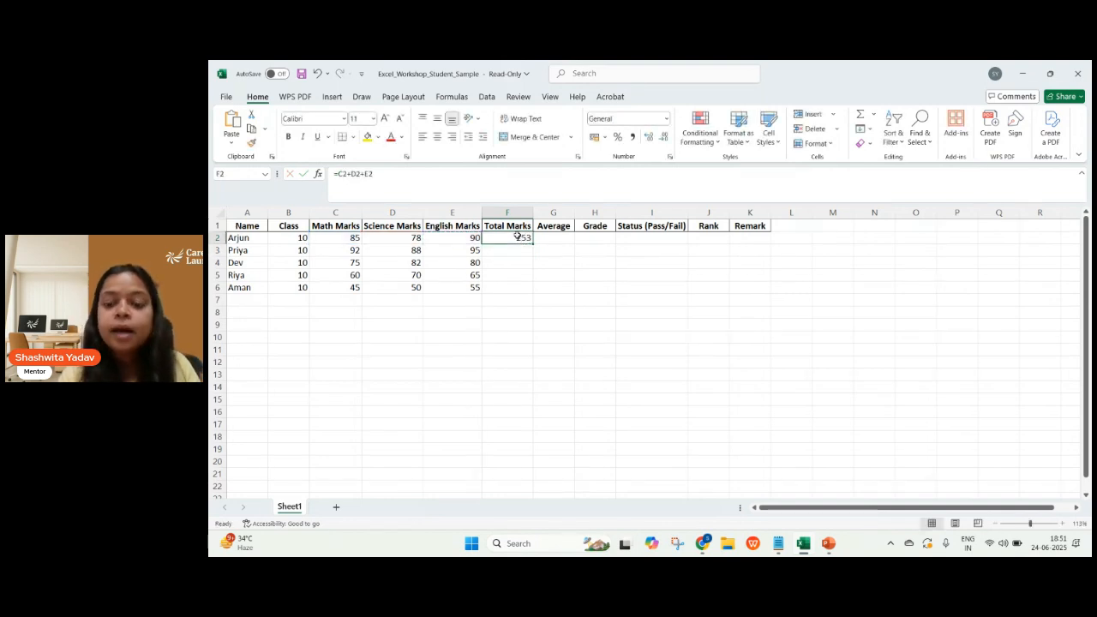
pyautogui.doubleClick(518, 238)
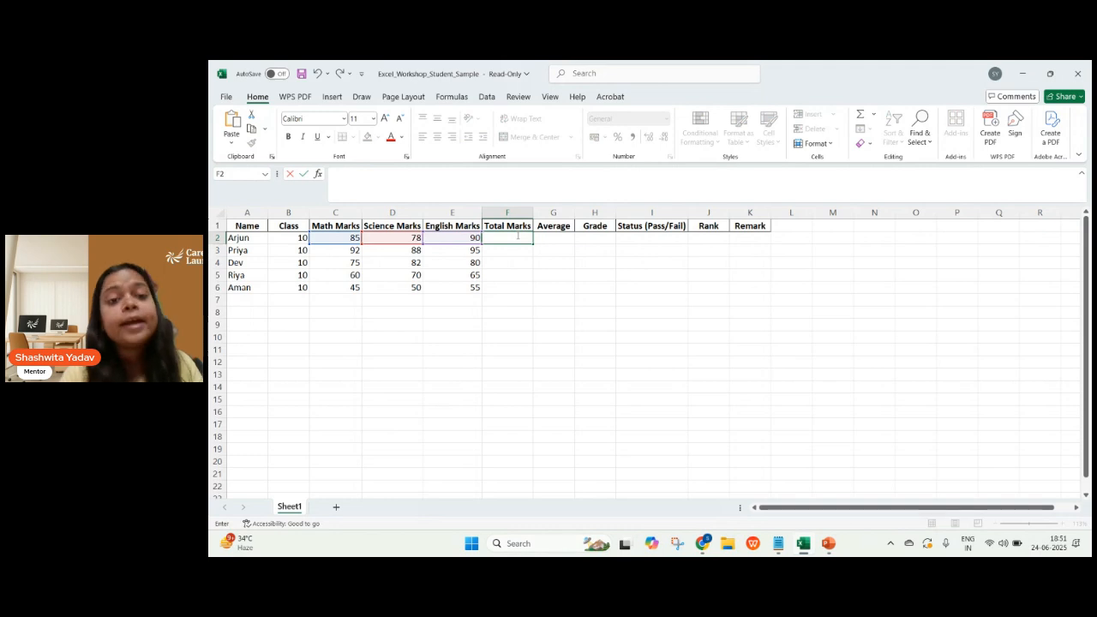
pyautogui.write('=')
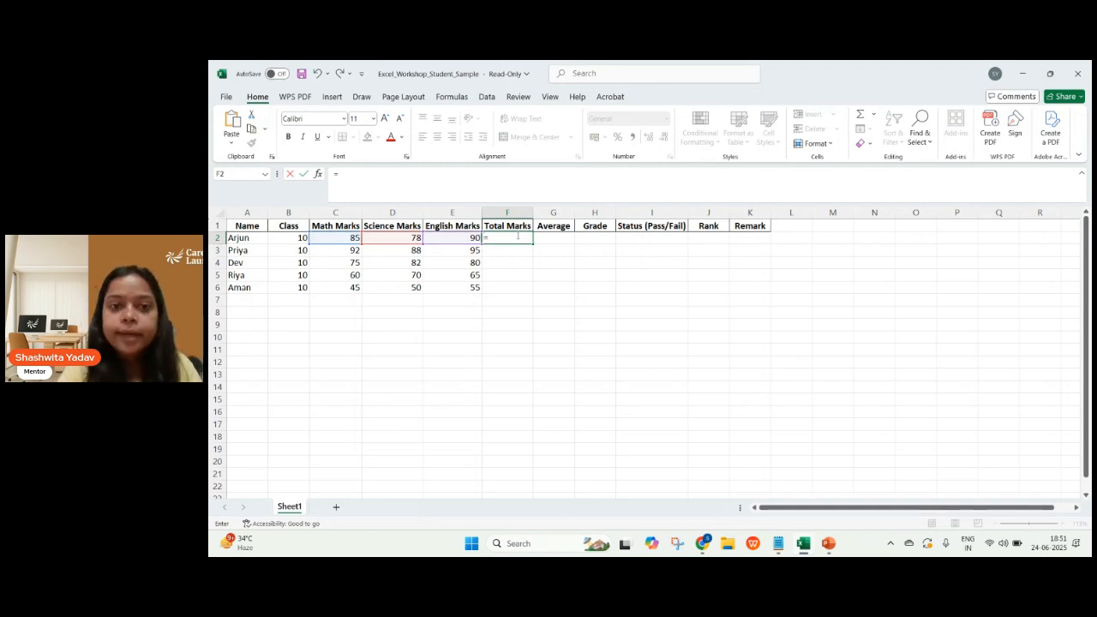
pyautogui.write('sum')
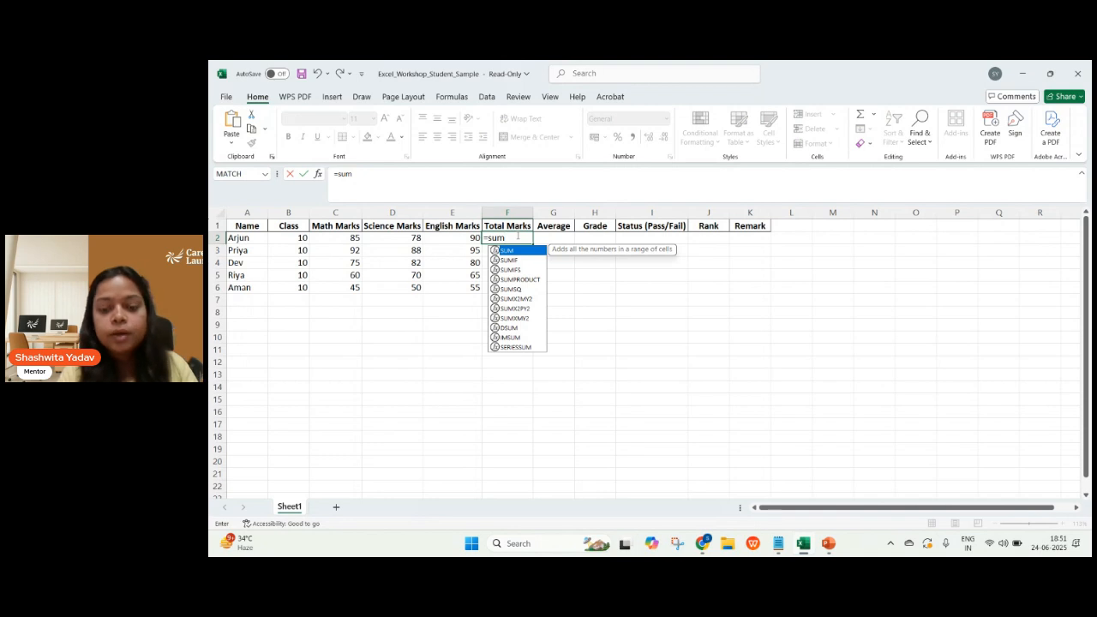
pyautogui.write('(')
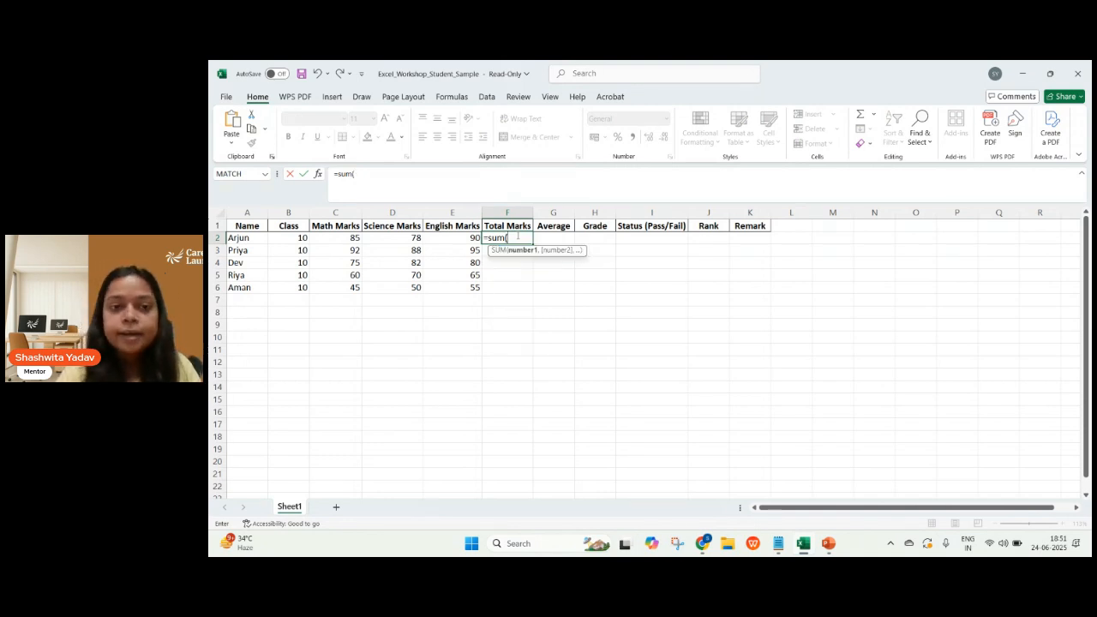
pyautogui.click(342, 237)
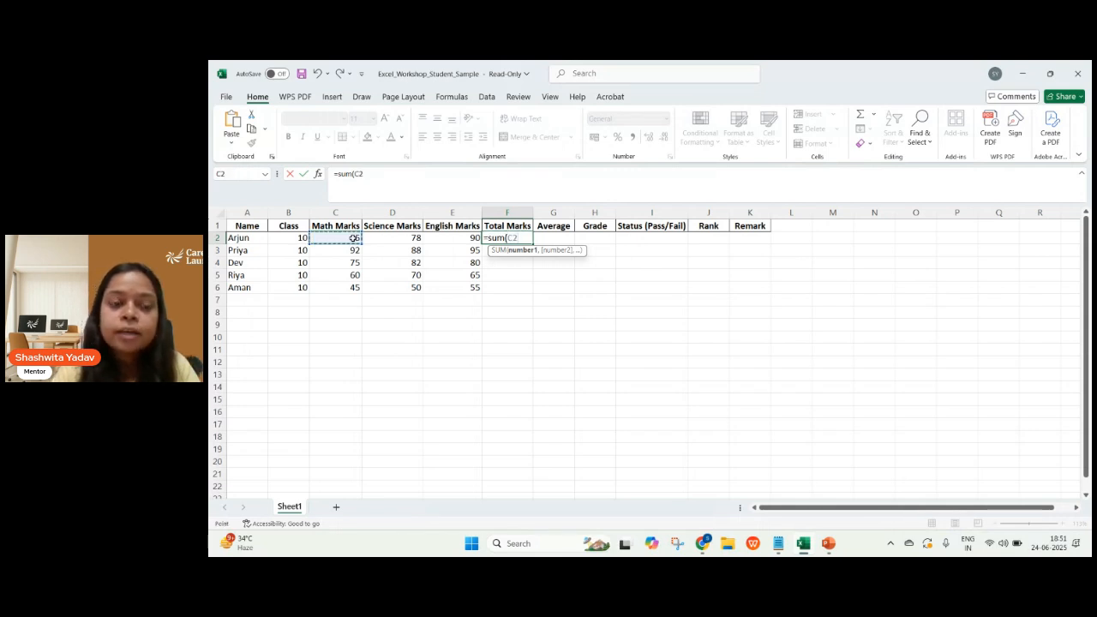
pyautogui.moveTo(355, 238); pyautogui.dragTo(437, 238)
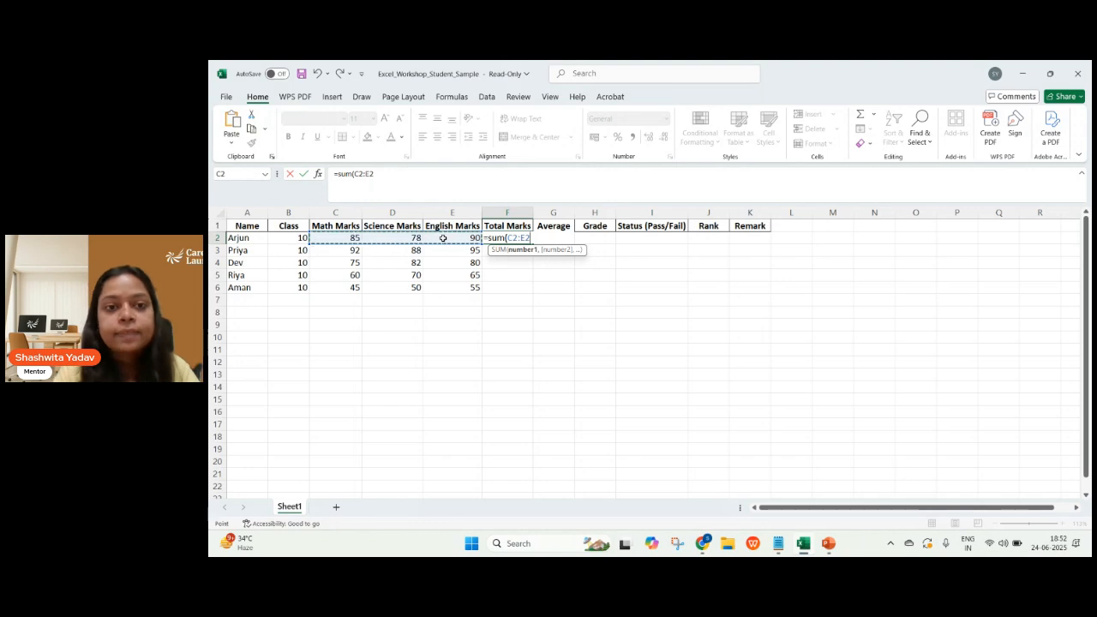
pyautogui.press('Return')
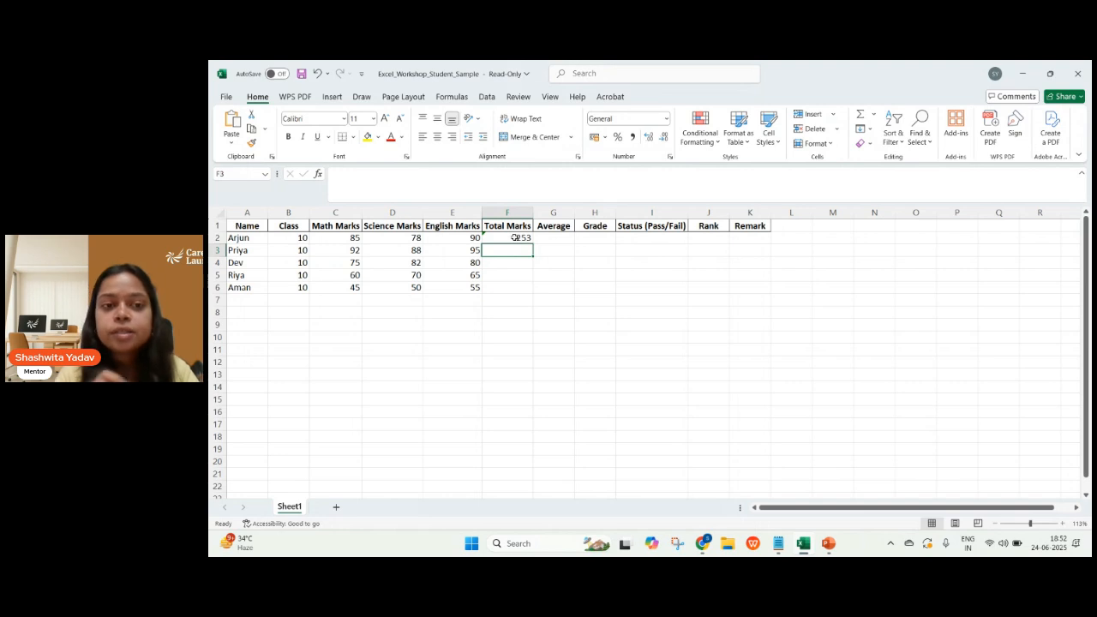
# Re-enter the Total Marks formula in F2 as a SUM of the range C2:E2.
pyautogui.doubleClick(515, 237)
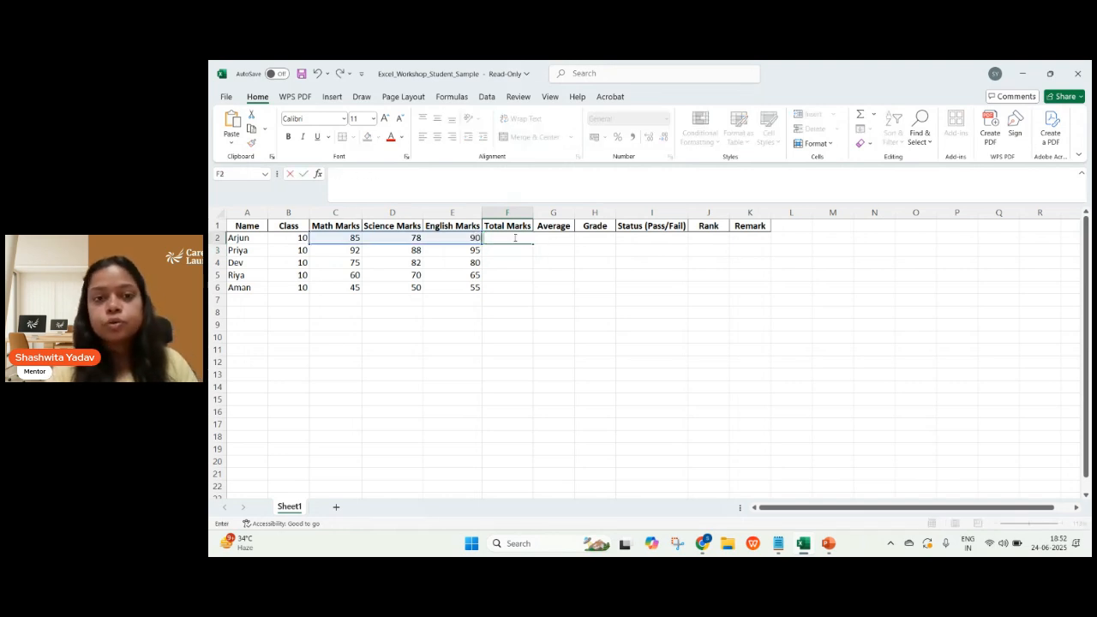
pyautogui.write('=')
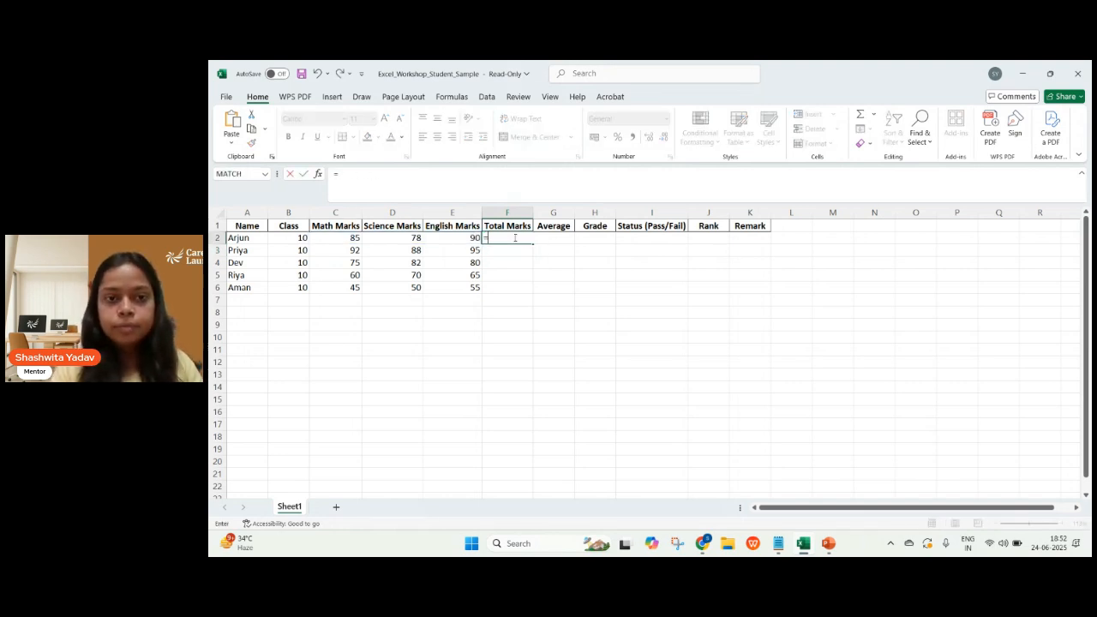
pyautogui.write('sum(')
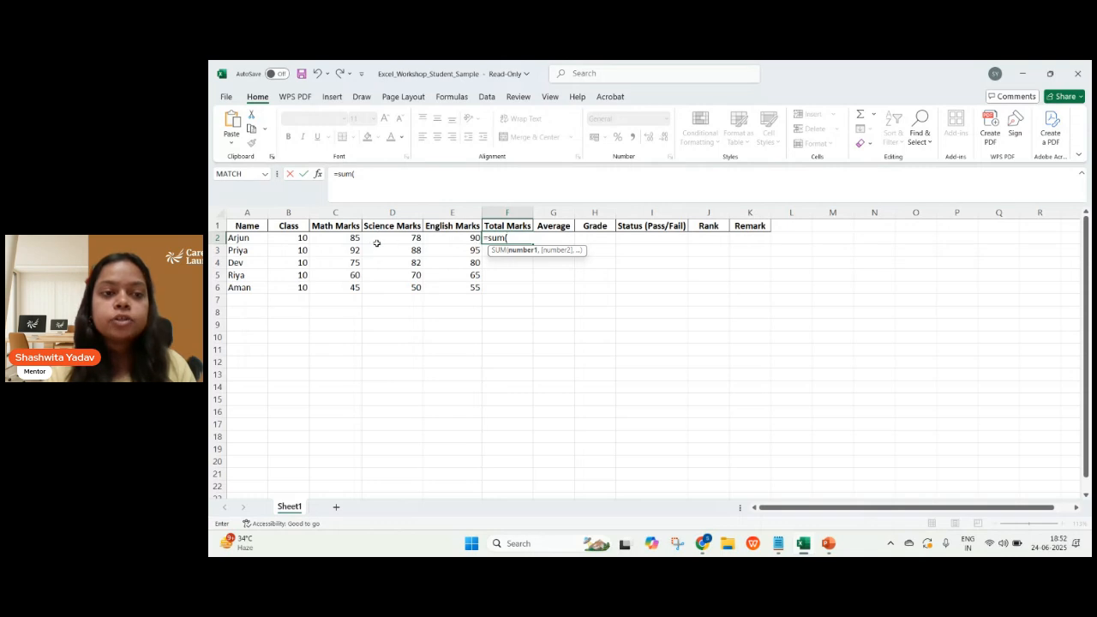
pyautogui.moveTo(348, 239)
pyautogui.mouseDown()
pyautogui.moveTo(470, 239)
pyautogui.moveTo(438, 240)
pyautogui.moveTo(451, 243)
pyautogui.mouseUp()
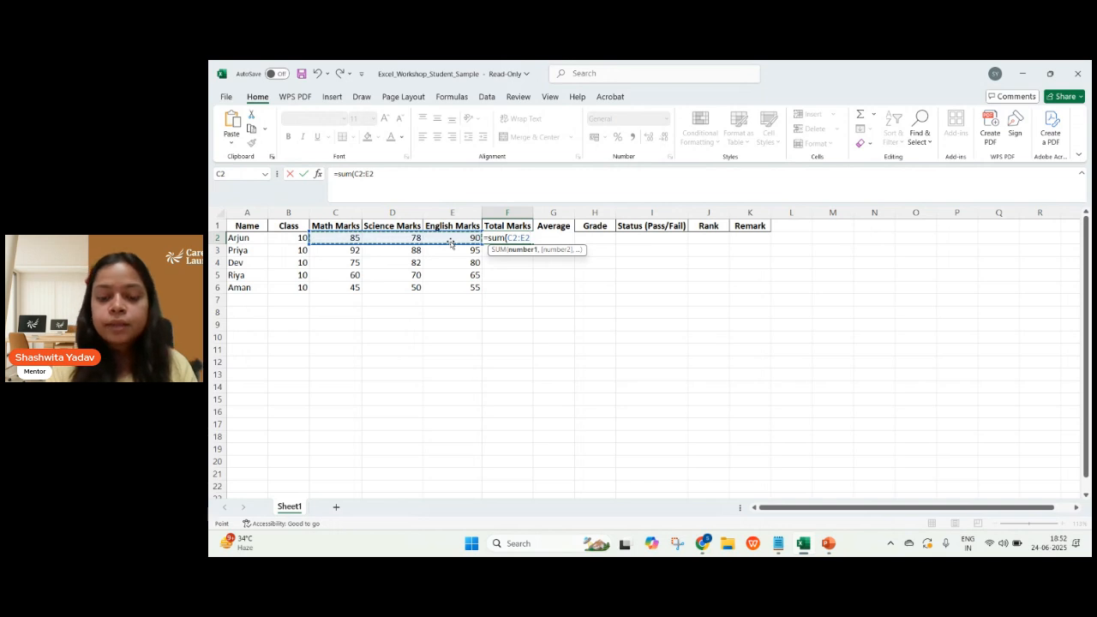
pyautogui.press('Return')
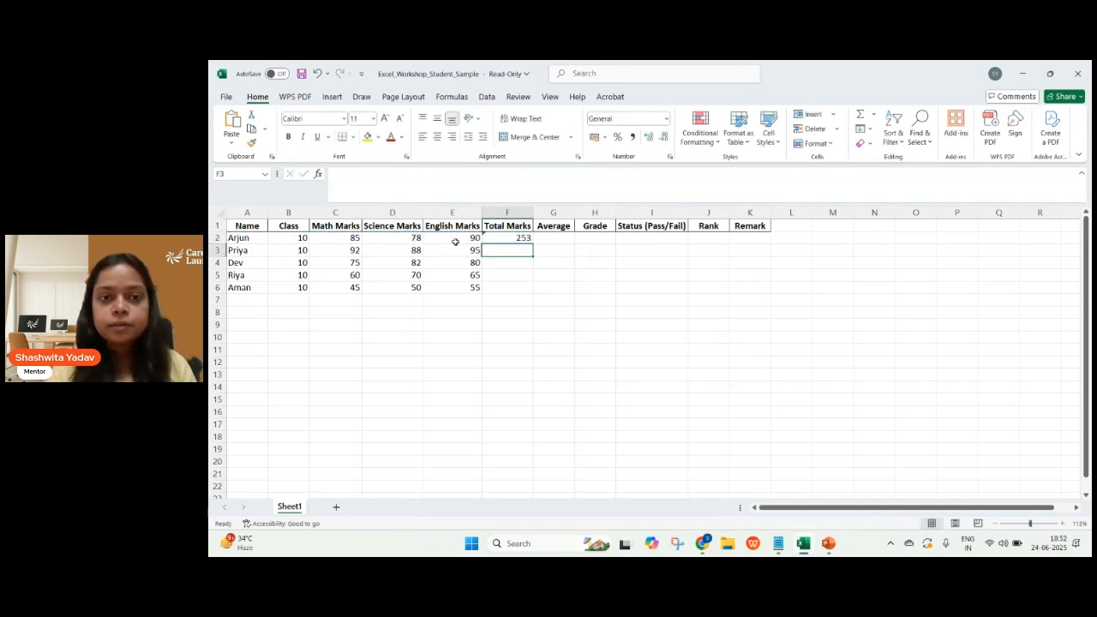
# Fill the Total Marks formula from F2 down to F6 for the remaining students.
pyautogui.click(510, 239)
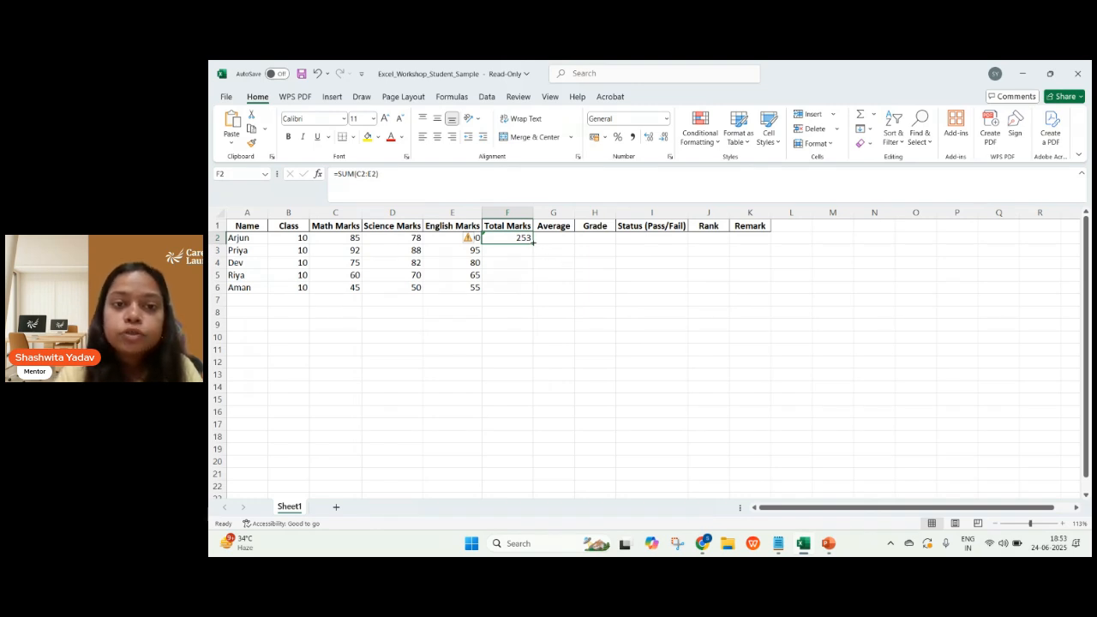
pyautogui.doubleClick(533, 243)
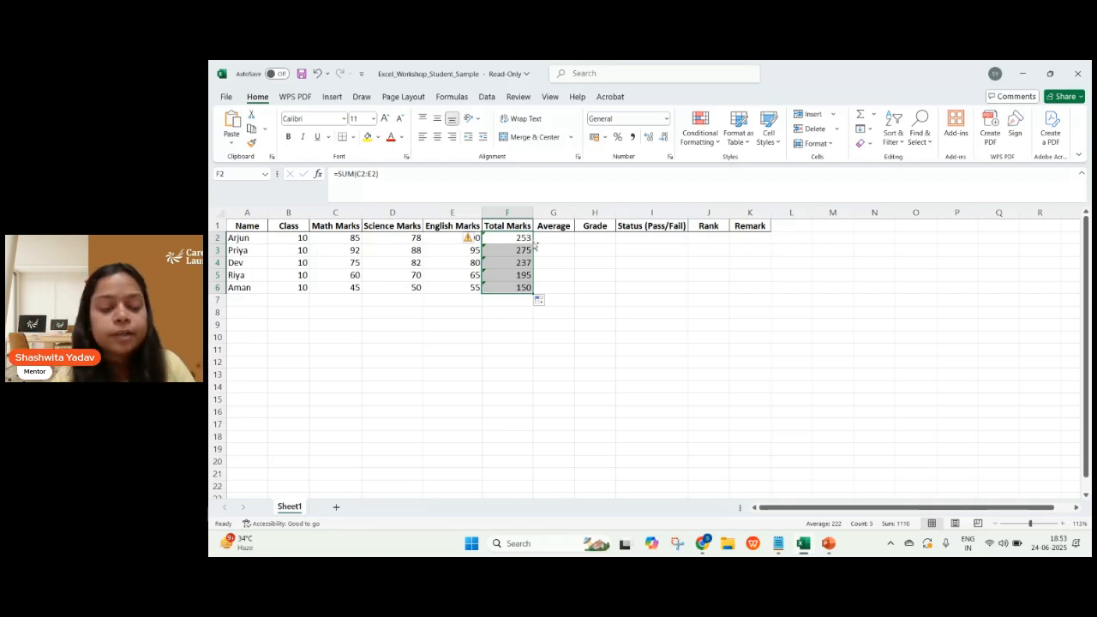
pyautogui.hotkey('ctrl', 'z')
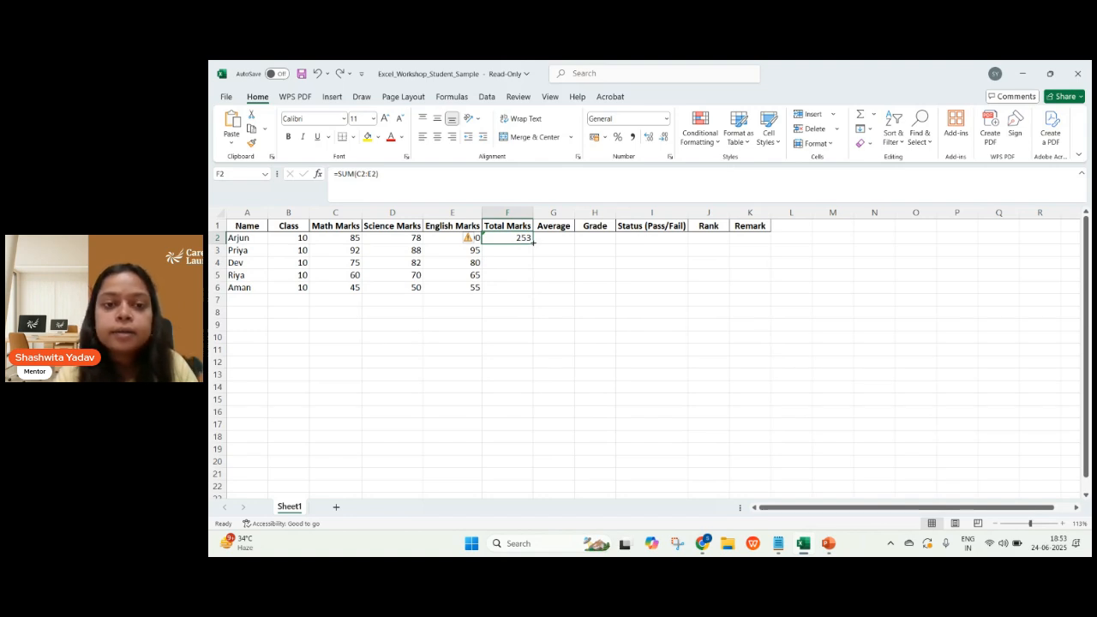
pyautogui.moveTo(534, 243); pyautogui.dragTo(531, 290)
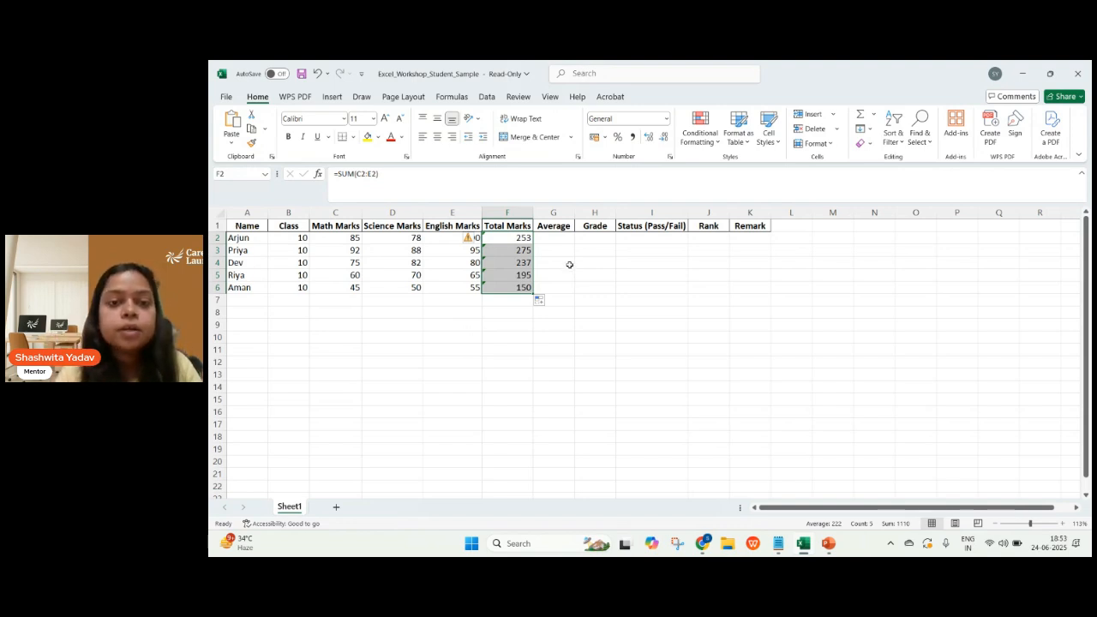
# Select the first Average cell, G2, and switch to the PowerPoint slide show on Excel basics.
pyautogui.click(547, 245)
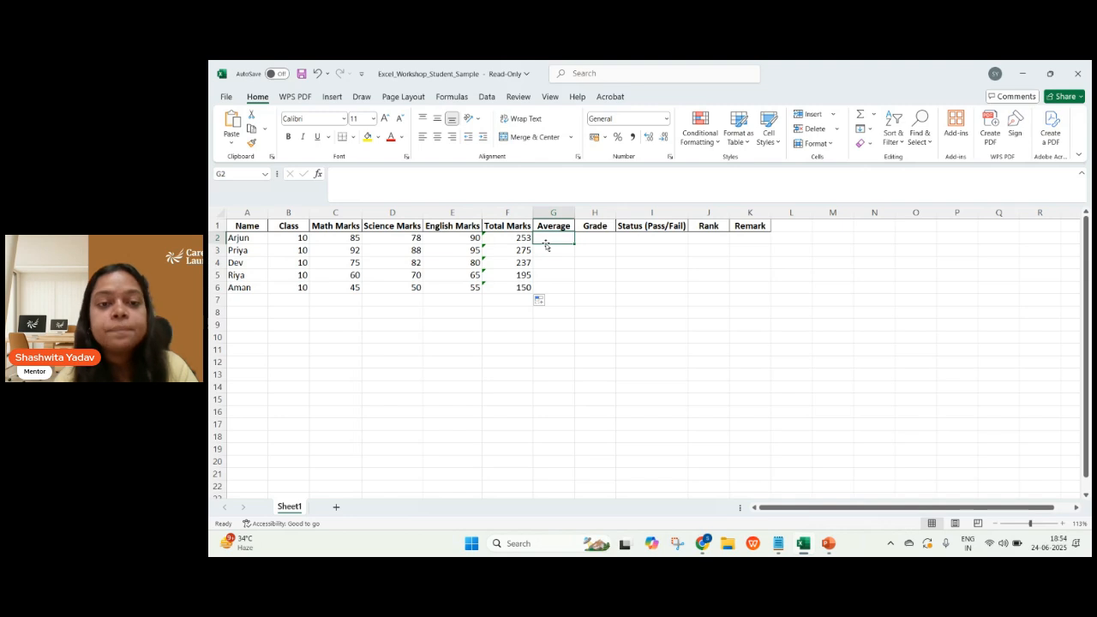
pyautogui.hotkey('alt', 'Tab')
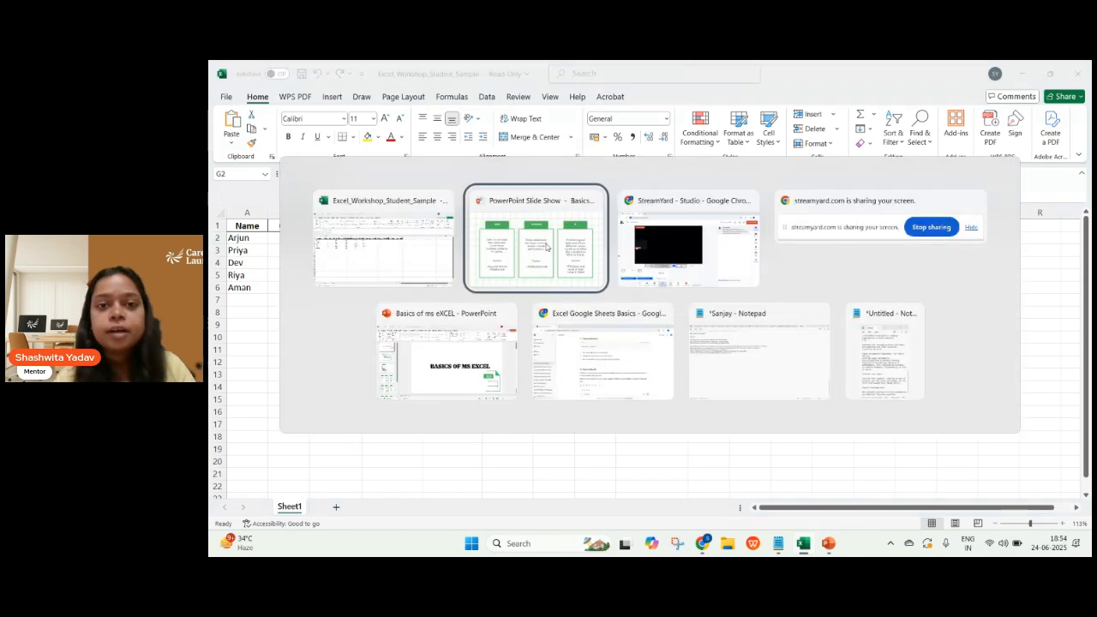
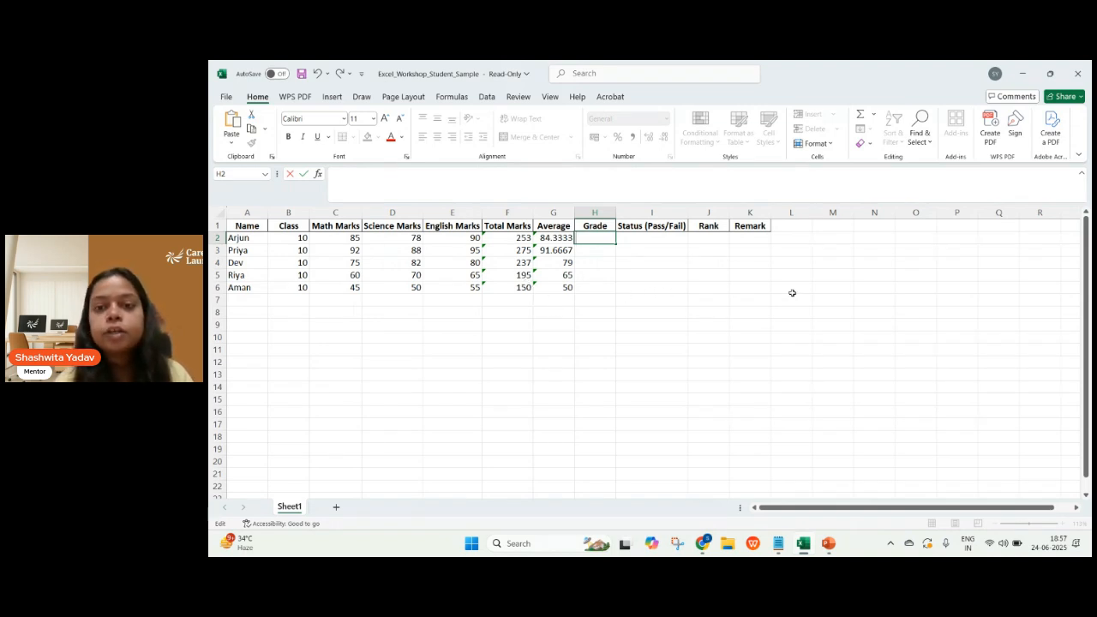
# Enter a grade key in M7:N9 pairing 250 with A, 200 with B and 150 with C.
pyautogui.click(839, 299)
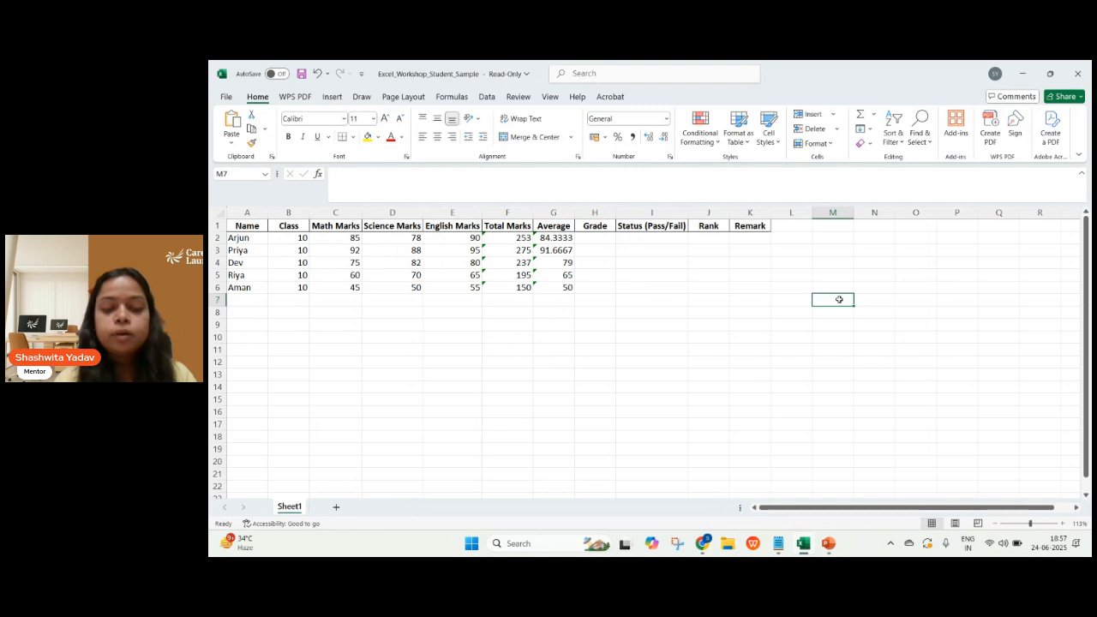
pyautogui.write('250')
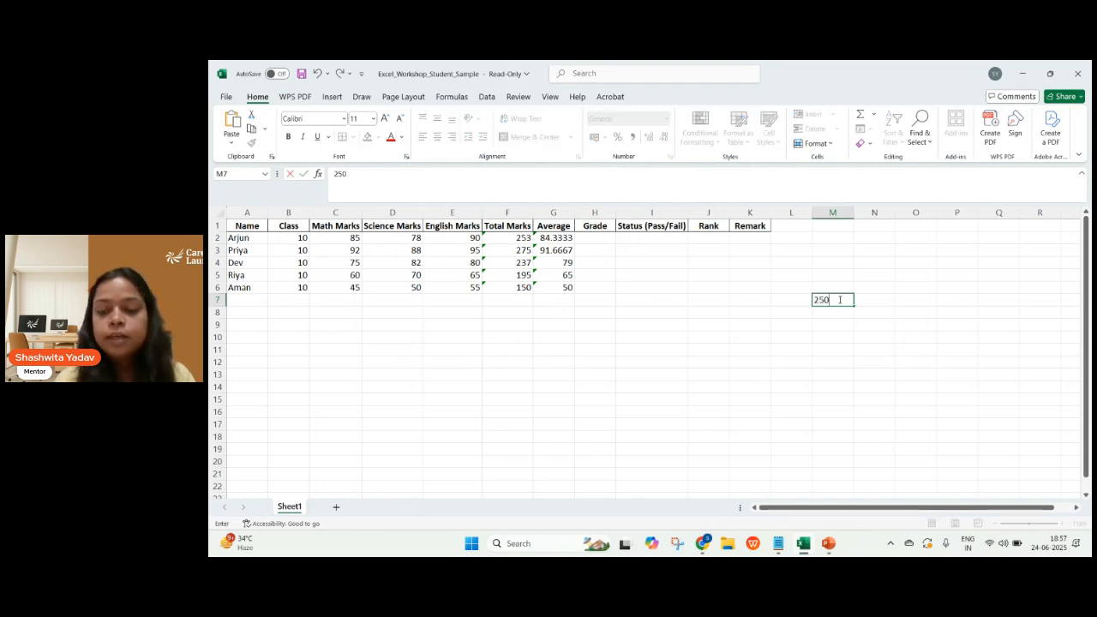
pyautogui.press('Return')
pyautogui.click(872, 299)
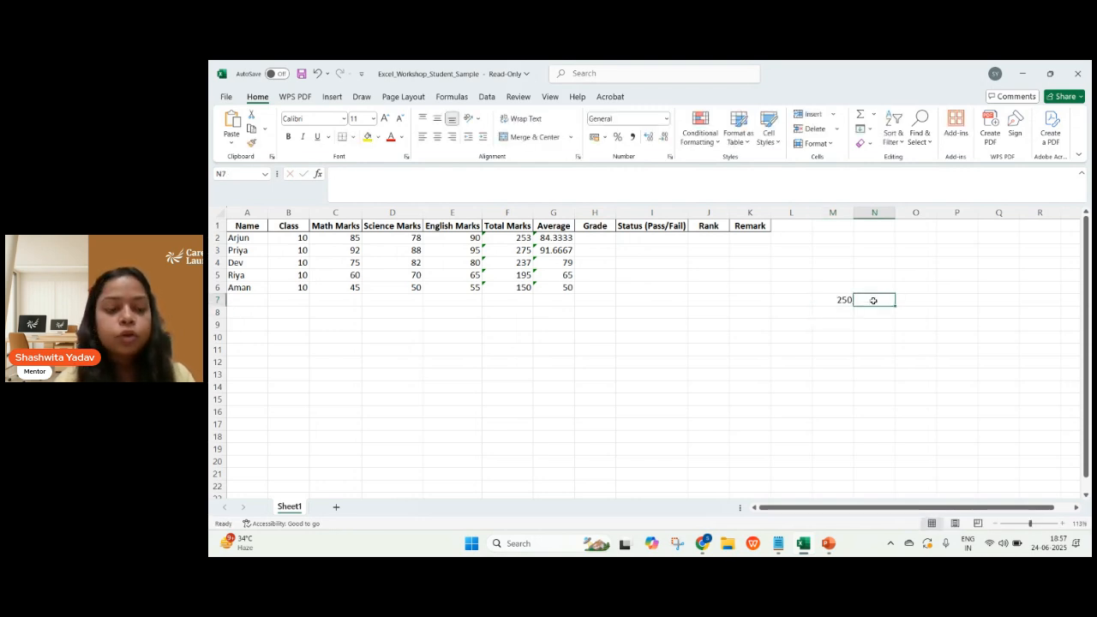
pyautogui.write('A')
pyautogui.click(840, 312)
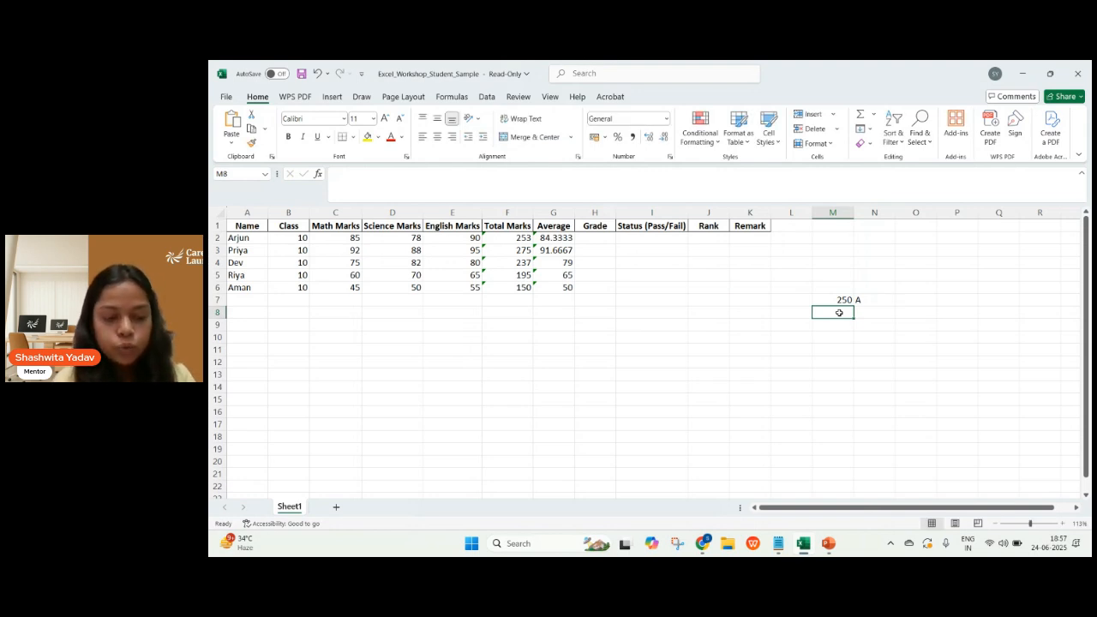
pyautogui.write('200')
pyautogui.press('Tab')
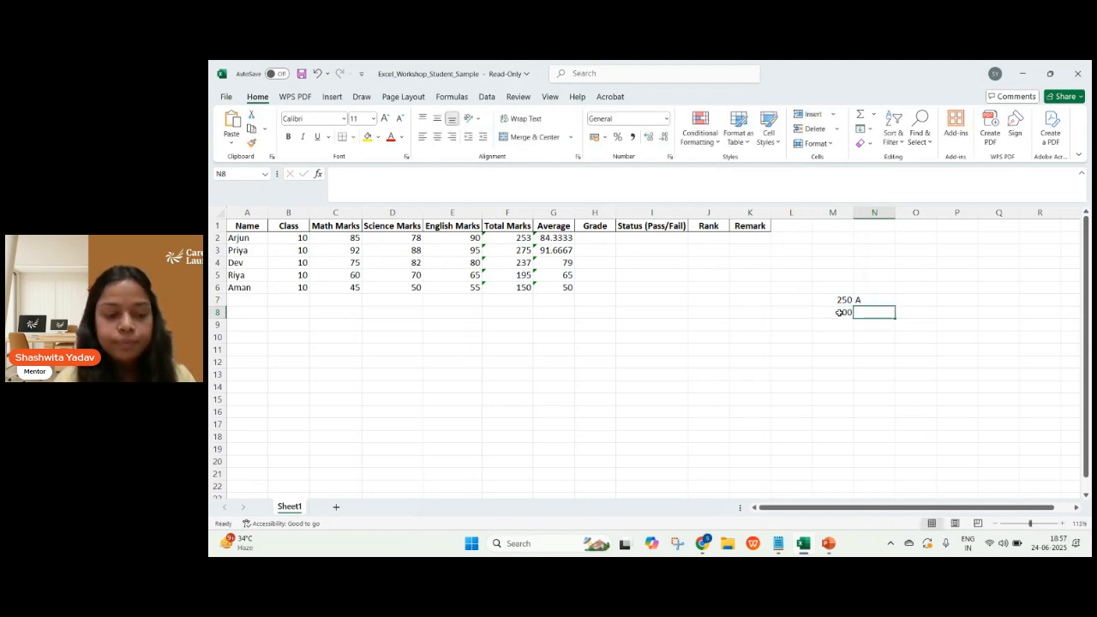
pyautogui.write('B')
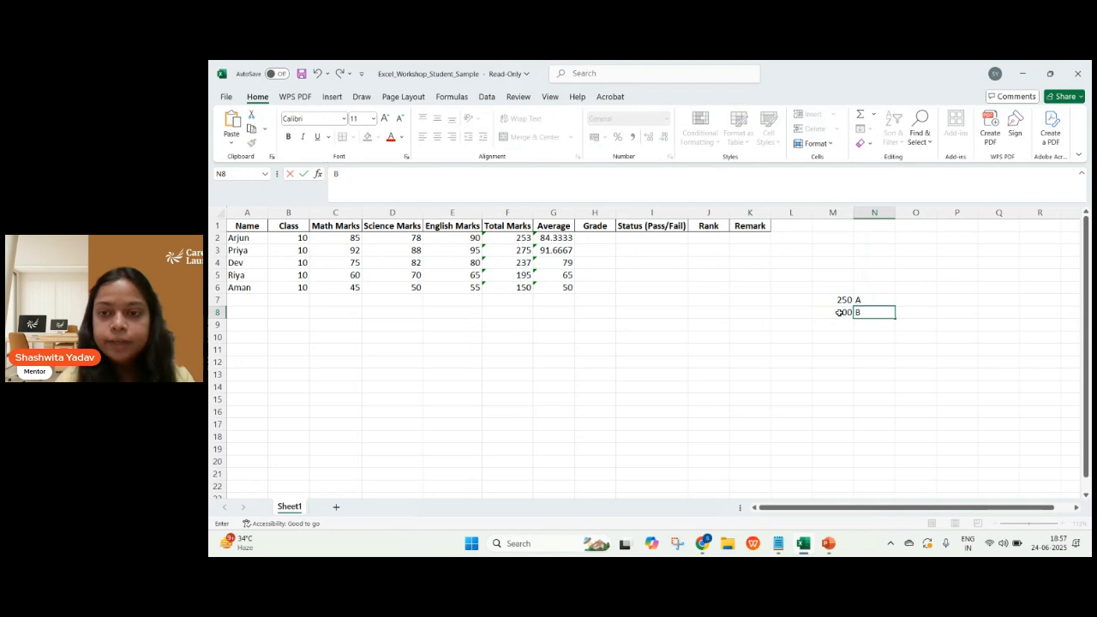
pyautogui.click(841, 325)
pyautogui.write('150')
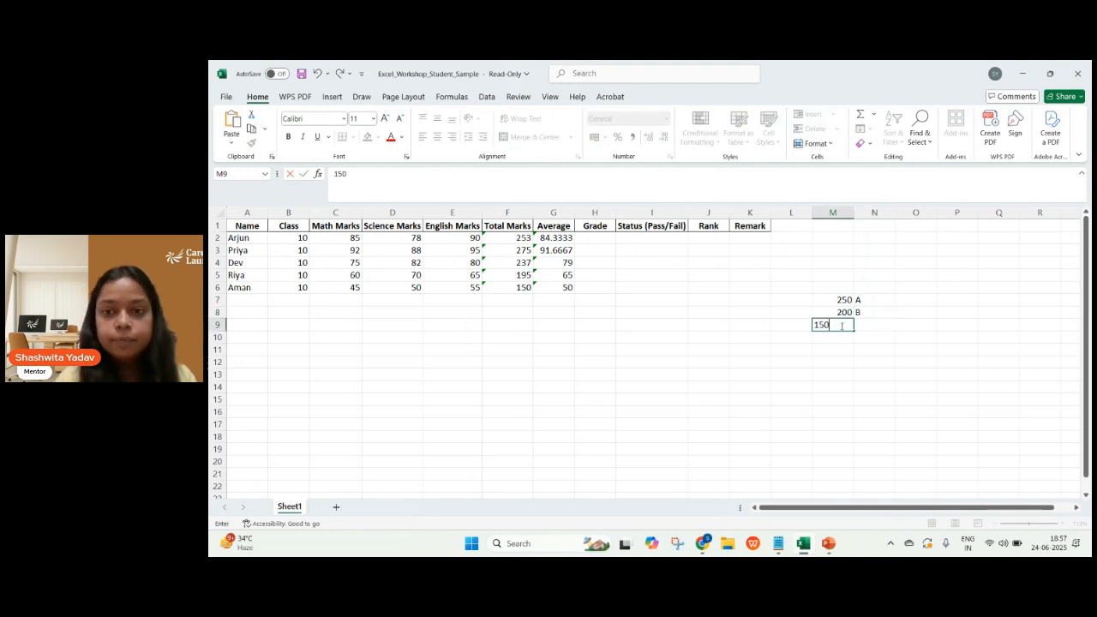
pyautogui.press('Tab')
pyautogui.write('C')
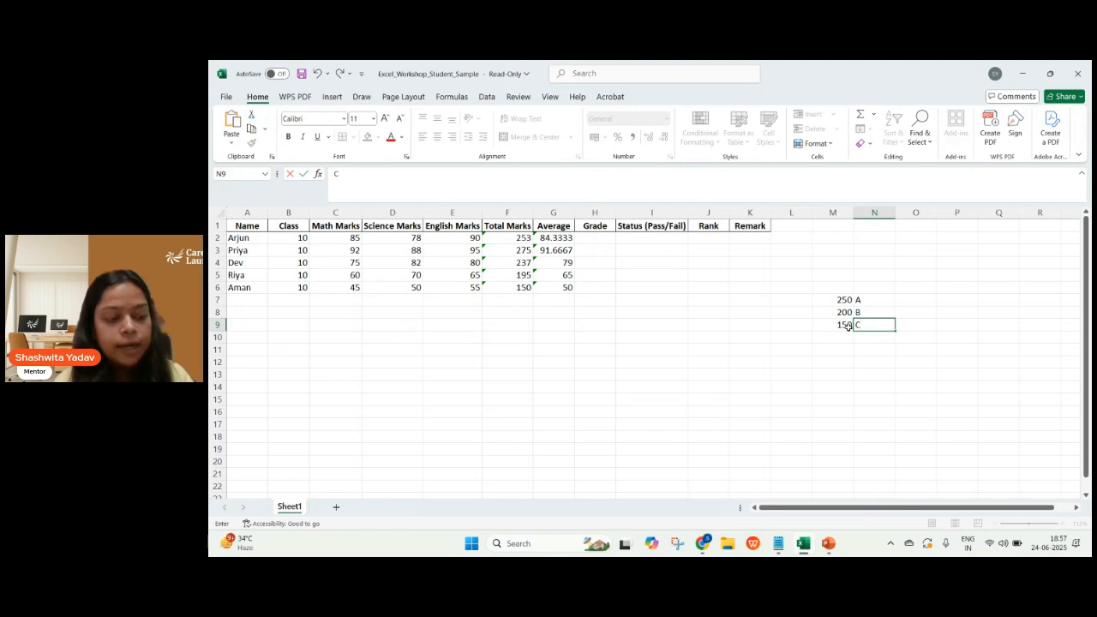
# Complete the grade key with D in N10, leaving its threshold cell blank, and dismiss the message notification.
pyautogui.click(844, 336)
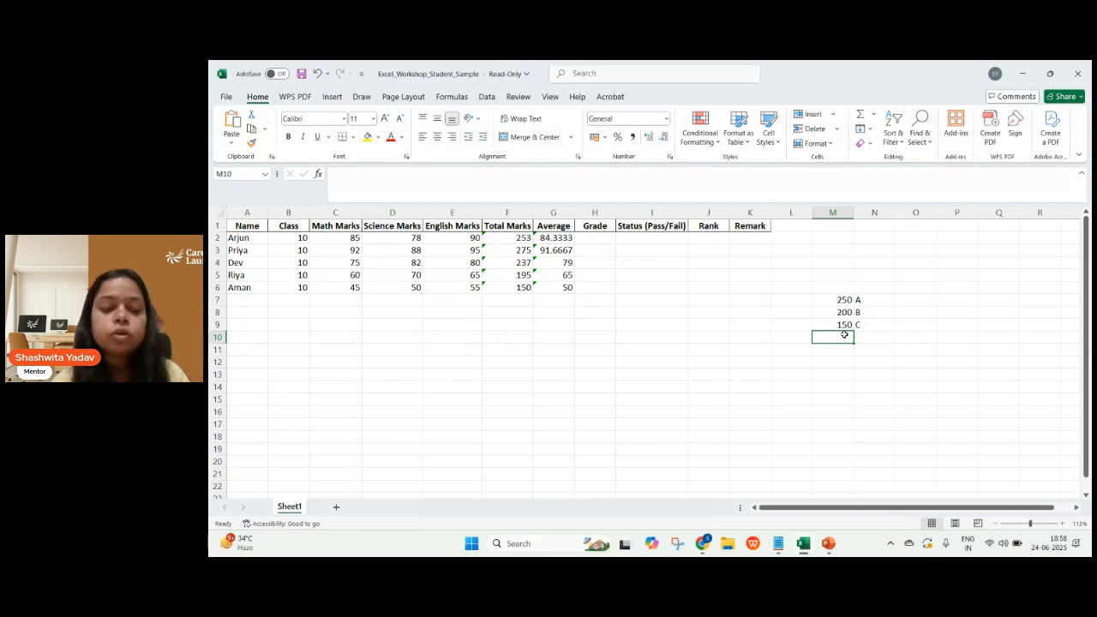
pyautogui.click(870, 338)
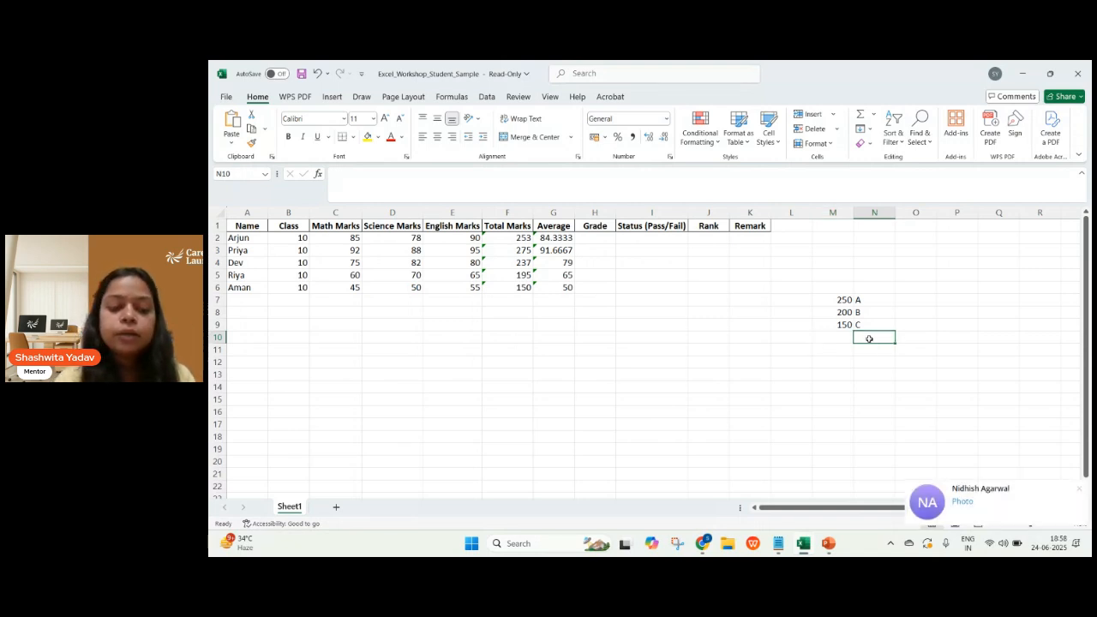
pyautogui.write('d')
pyautogui.press('BackSpace')
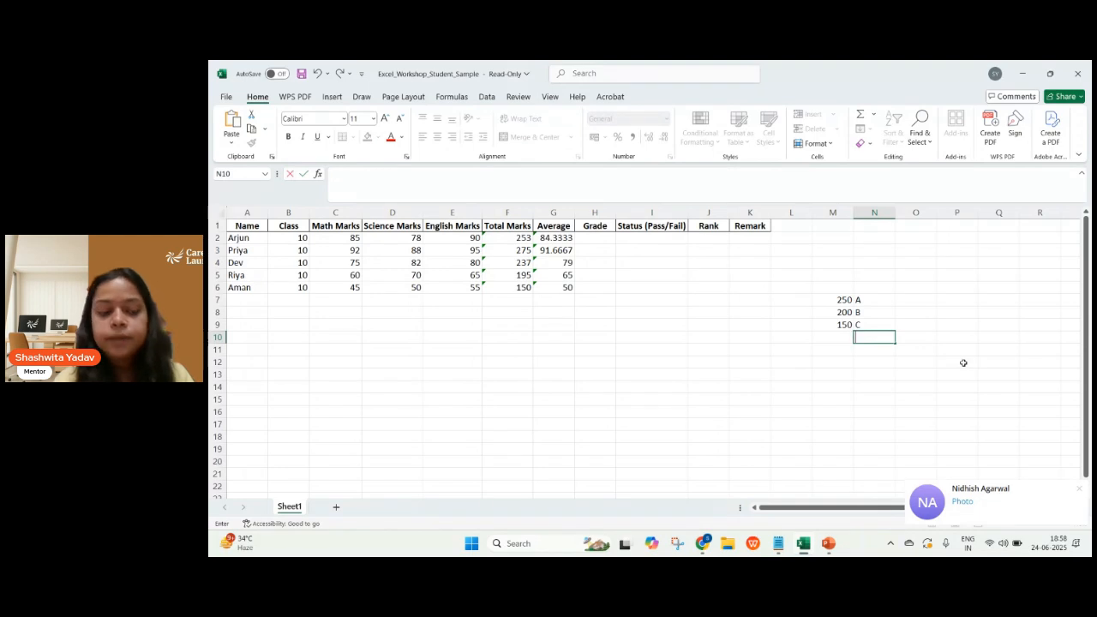
pyautogui.write('D')
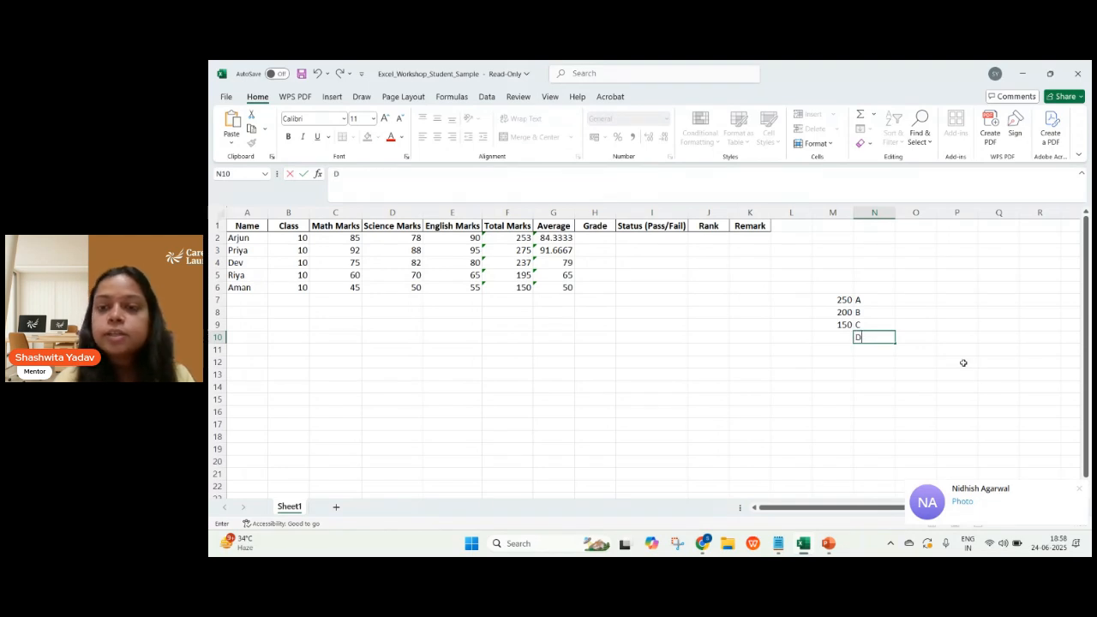
pyautogui.click(1081, 490)
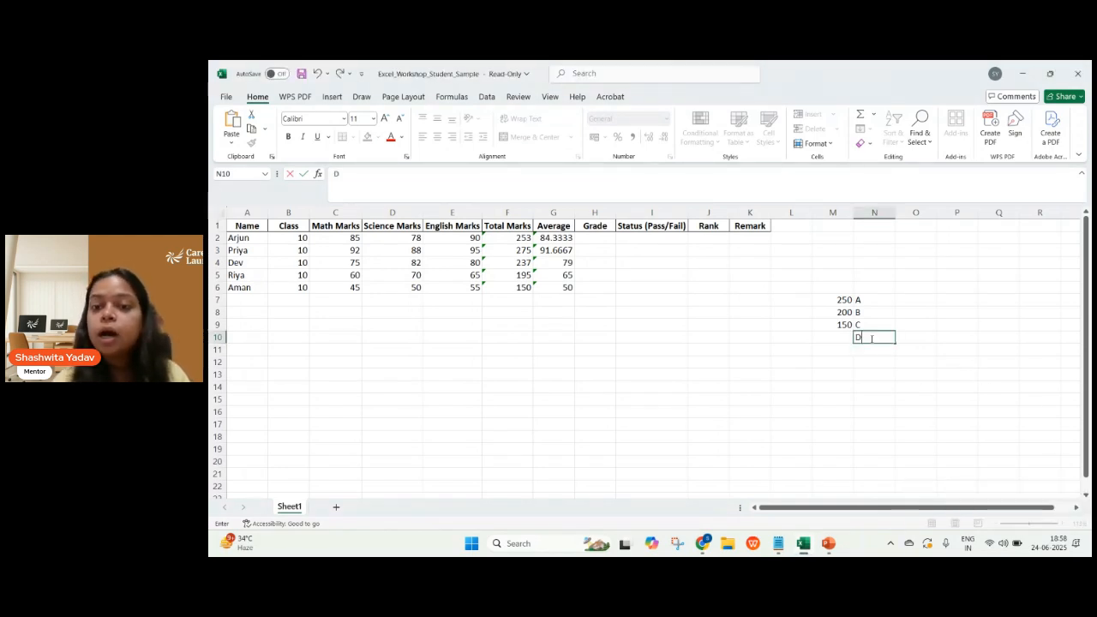
# Begin an IF formula in Grade cell H2 that returns "A" when the total in F2 is >=250.
pyautogui.click(600, 240)
pyautogui.write('=')
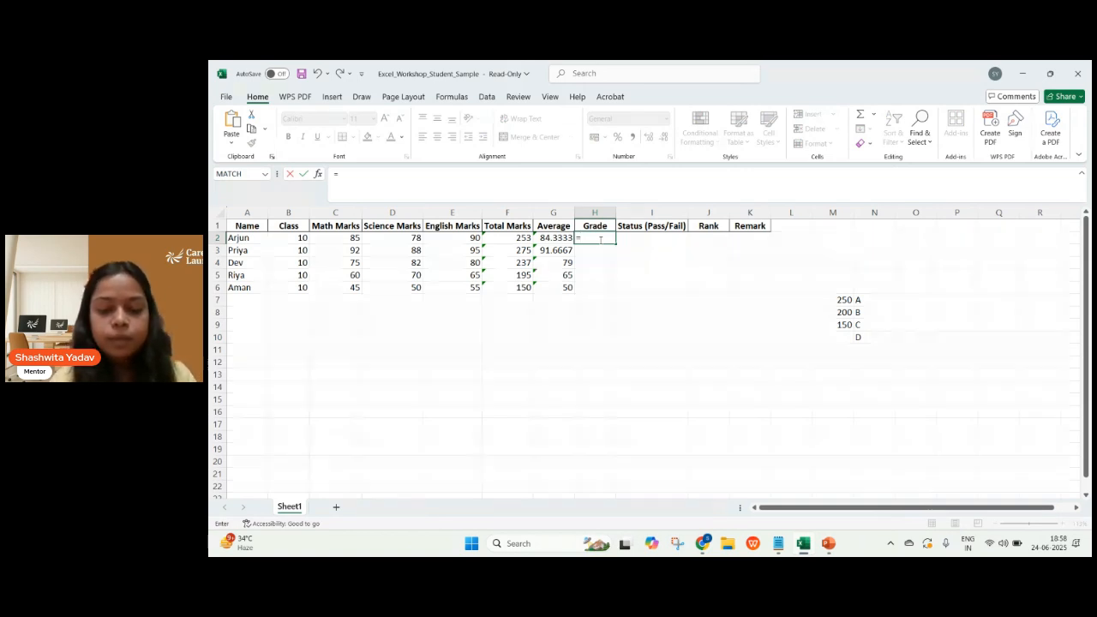
pyautogui.write('IF')
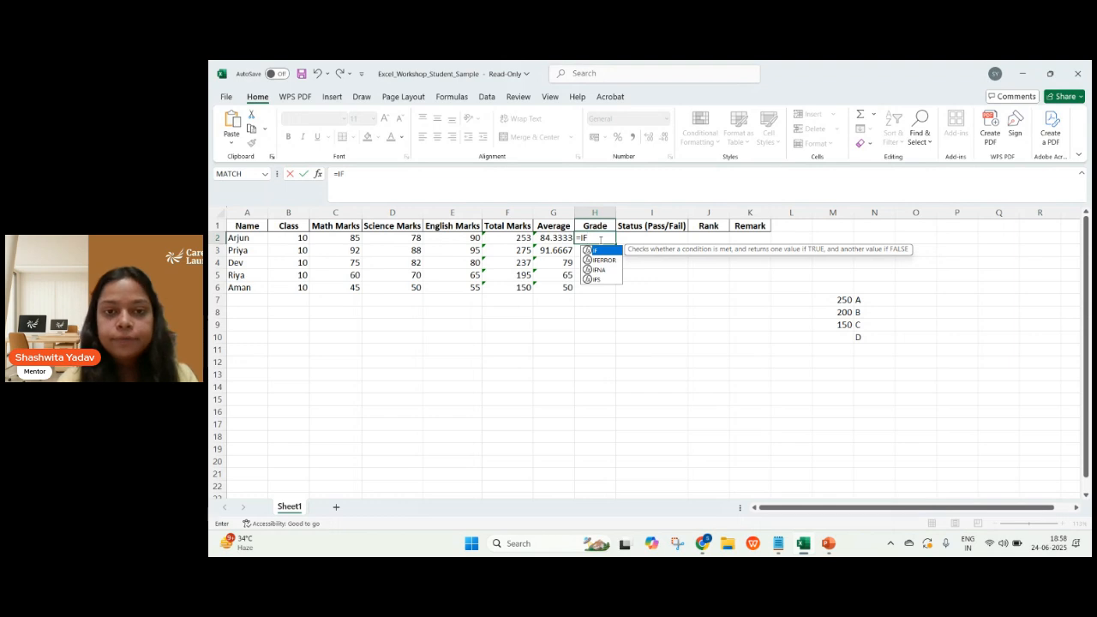
pyautogui.write('(')
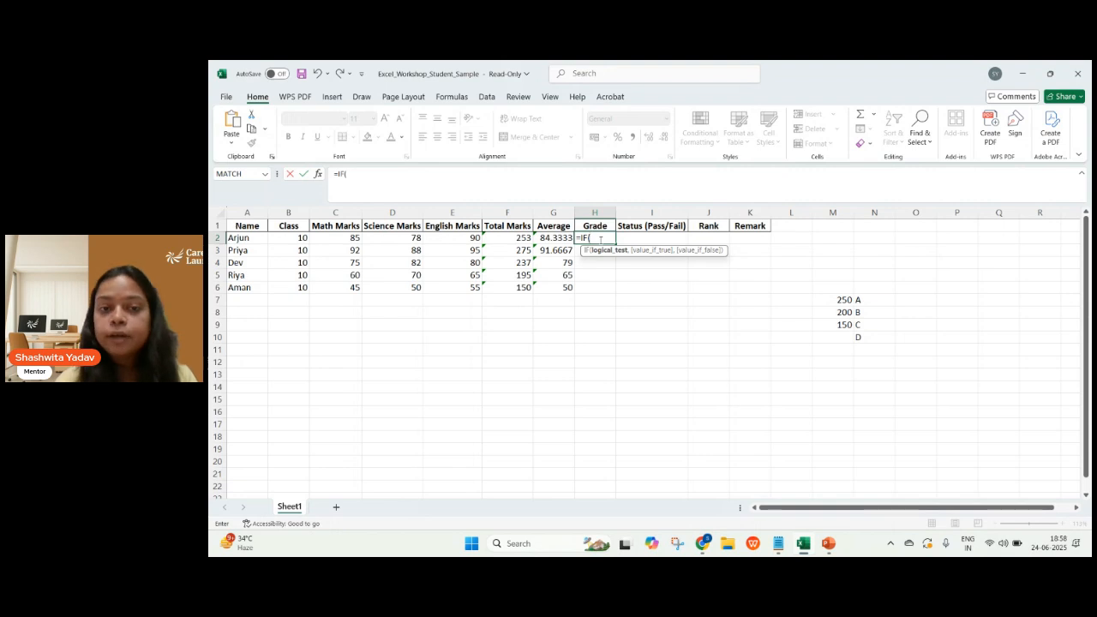
pyautogui.click(518, 239)
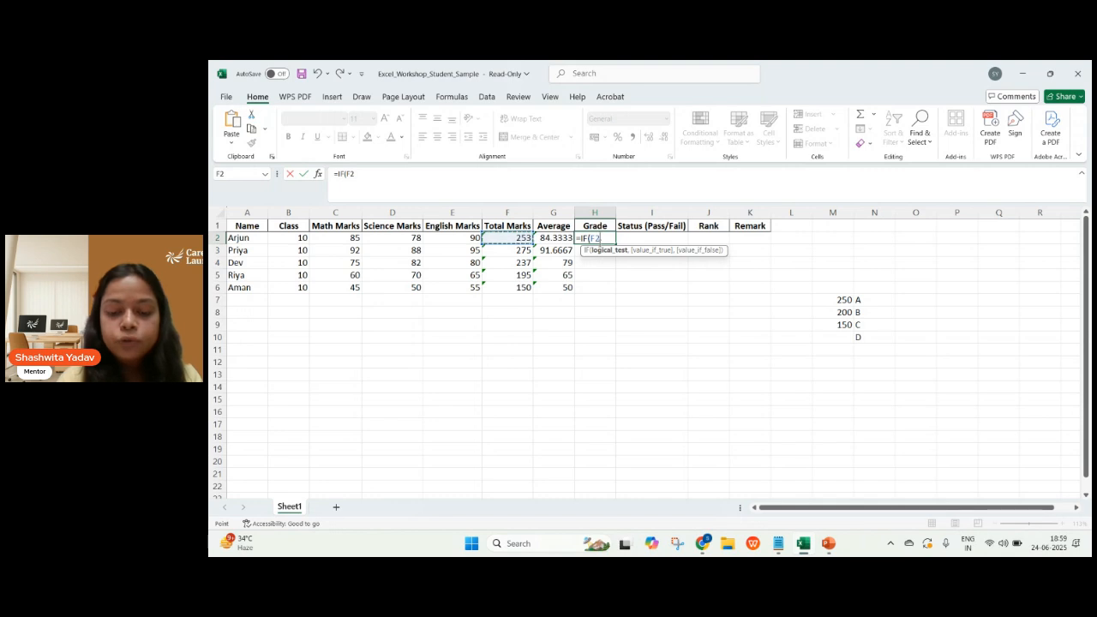
pyautogui.write('>')
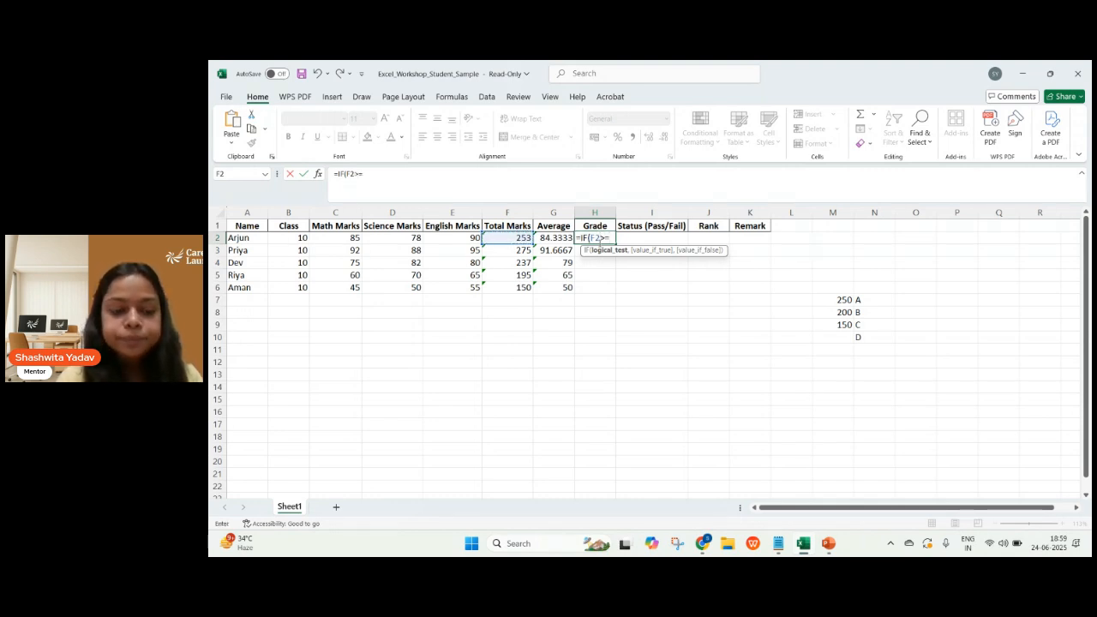
pyautogui.write('=2')
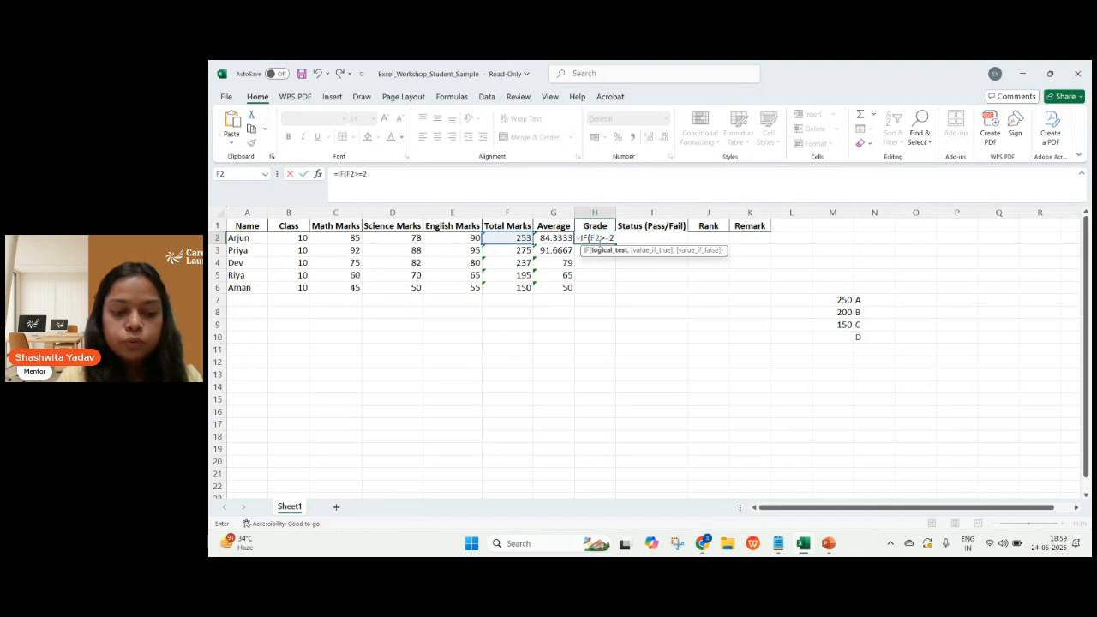
pyautogui.write('50')
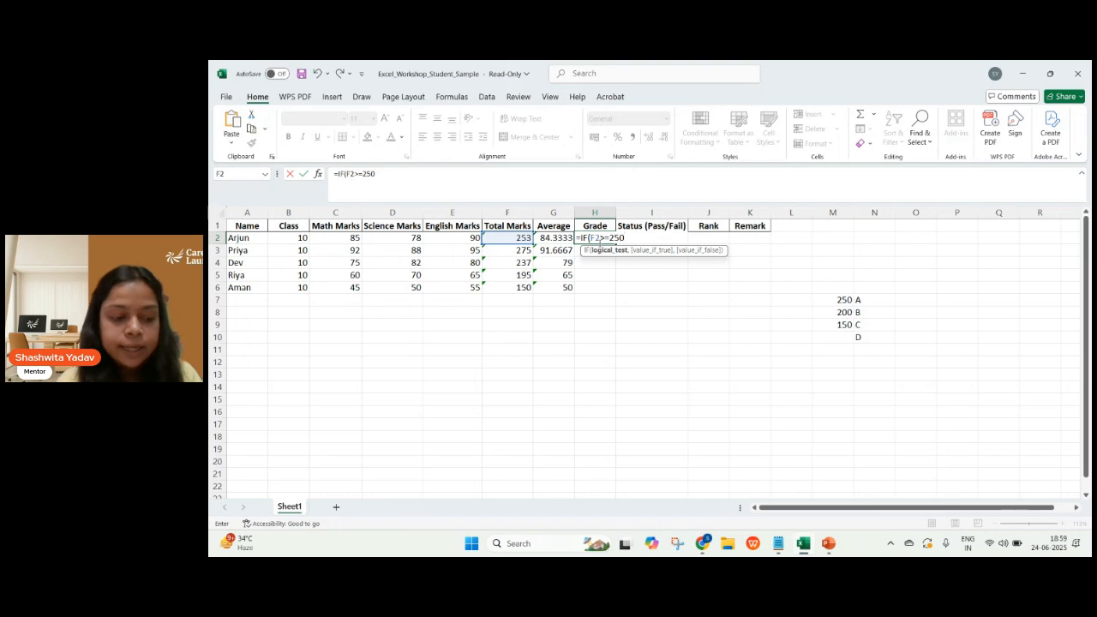
pyautogui.write(',')
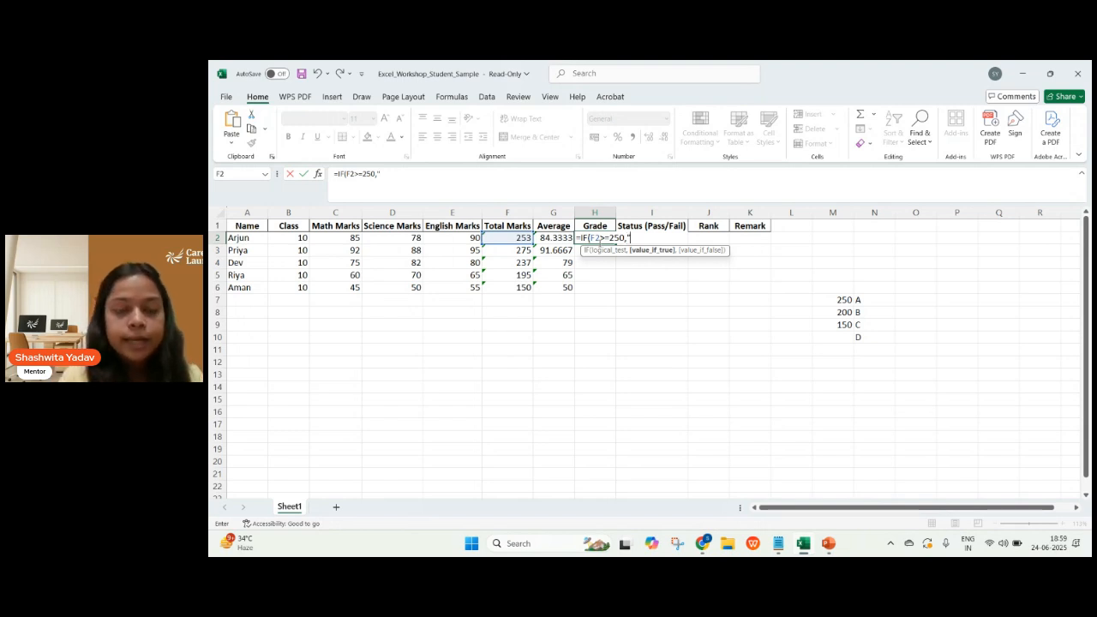
pyautogui.write('"A"')
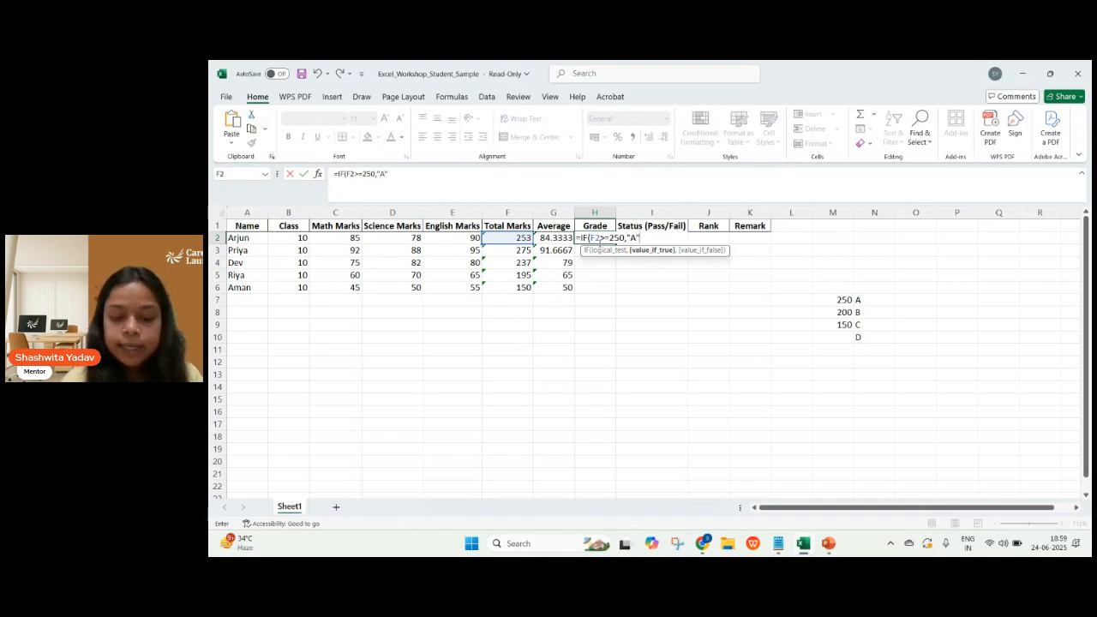
pyautogui.write(',')
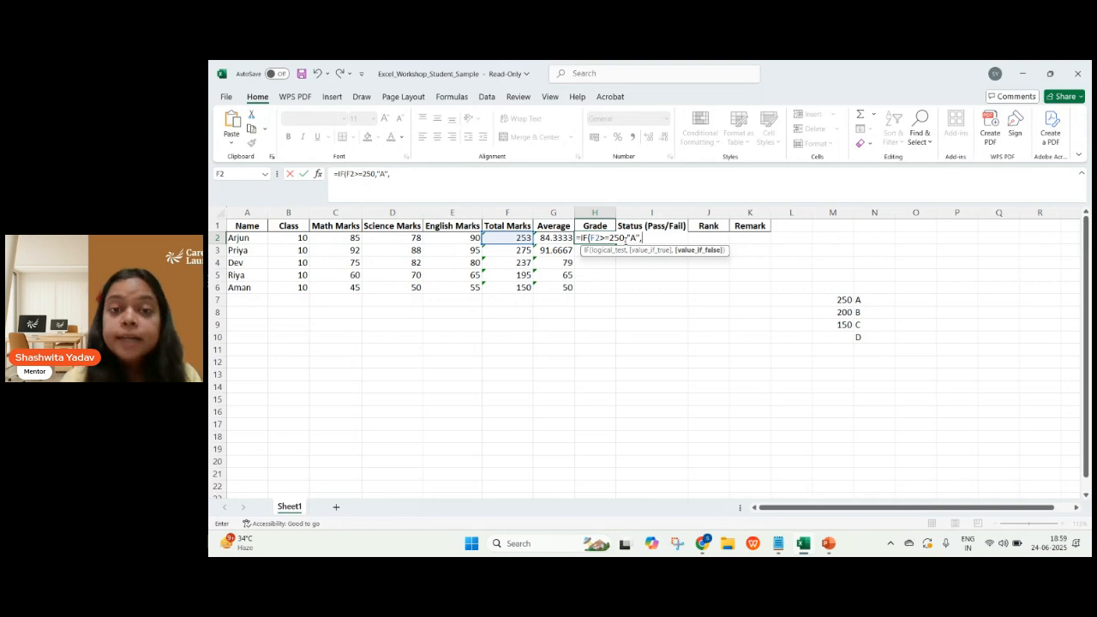
# Nest a second IF as the false value in H2's formula, returning "B" when F2>=200.
pyautogui.write('IF')
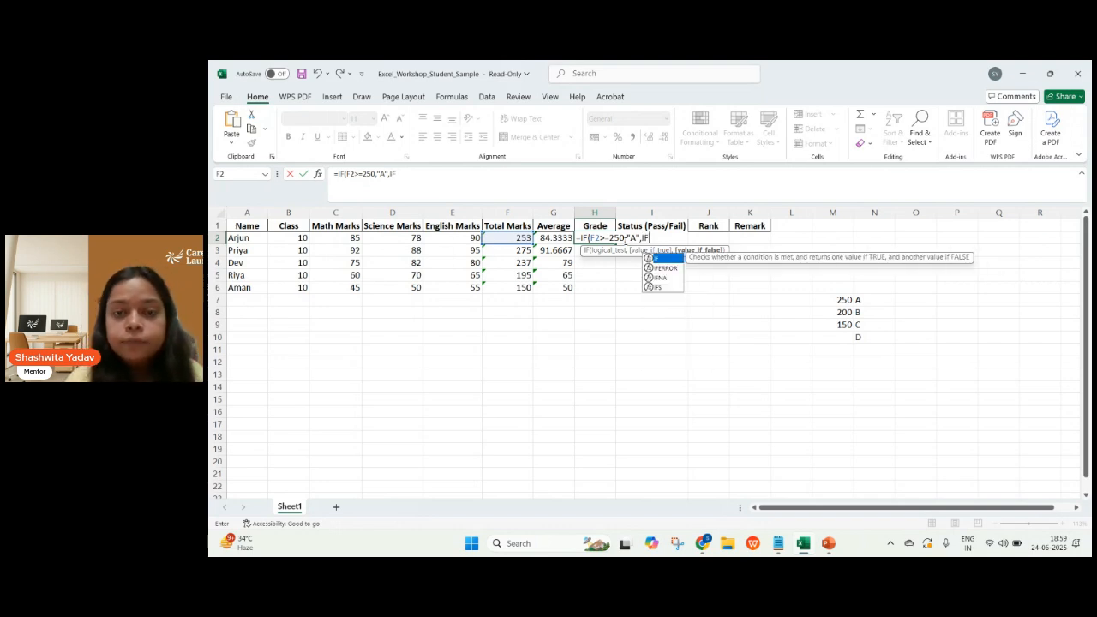
pyautogui.write('(')
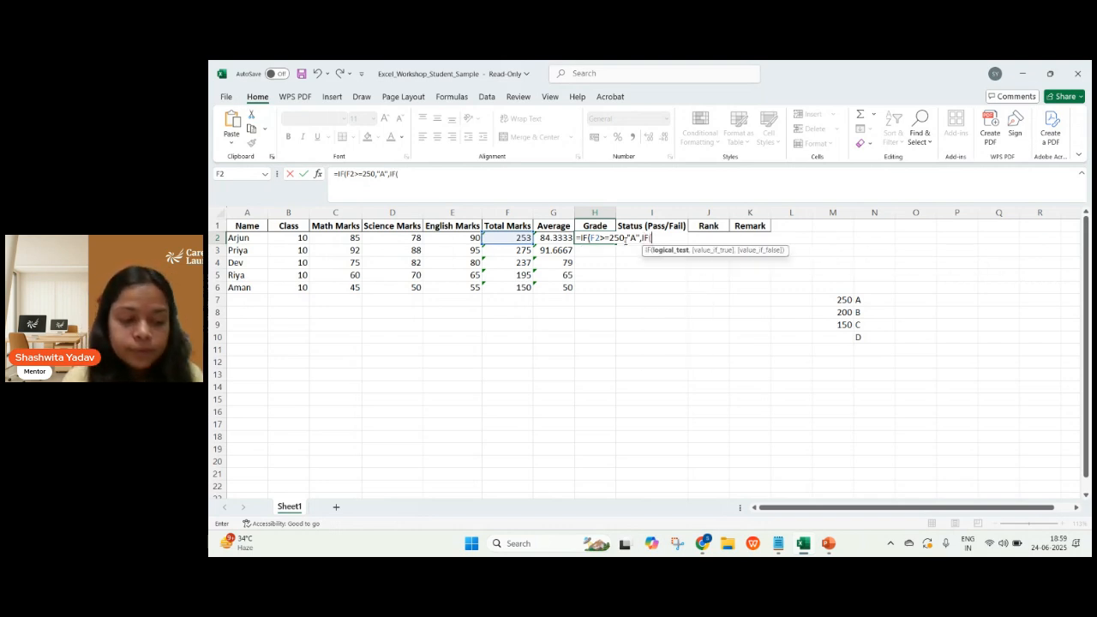
pyautogui.click(518, 237)
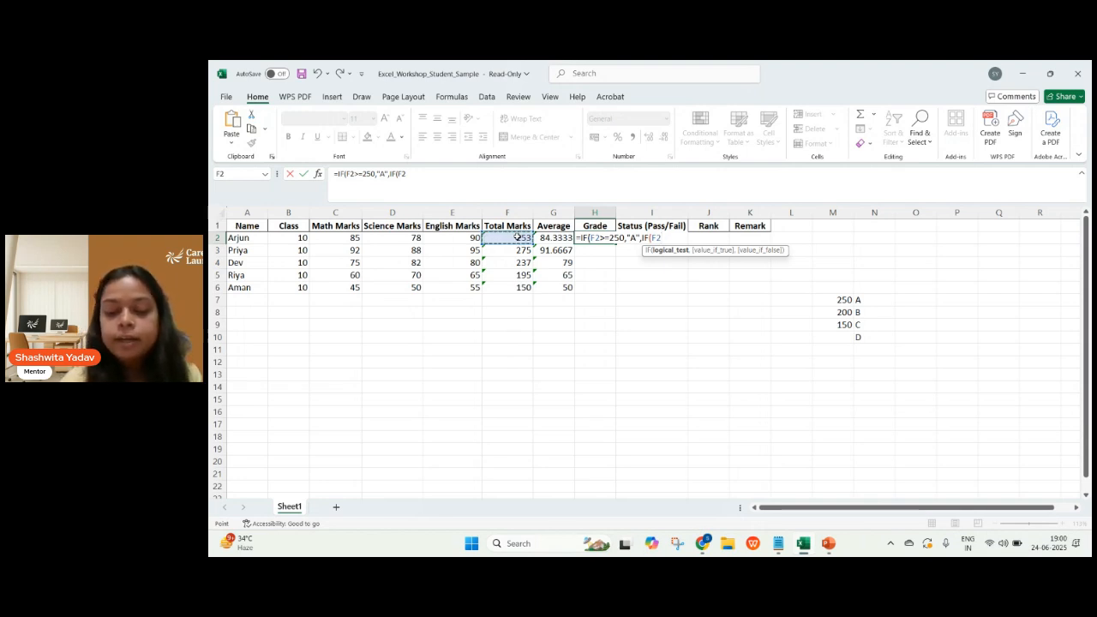
pyautogui.write('>=')
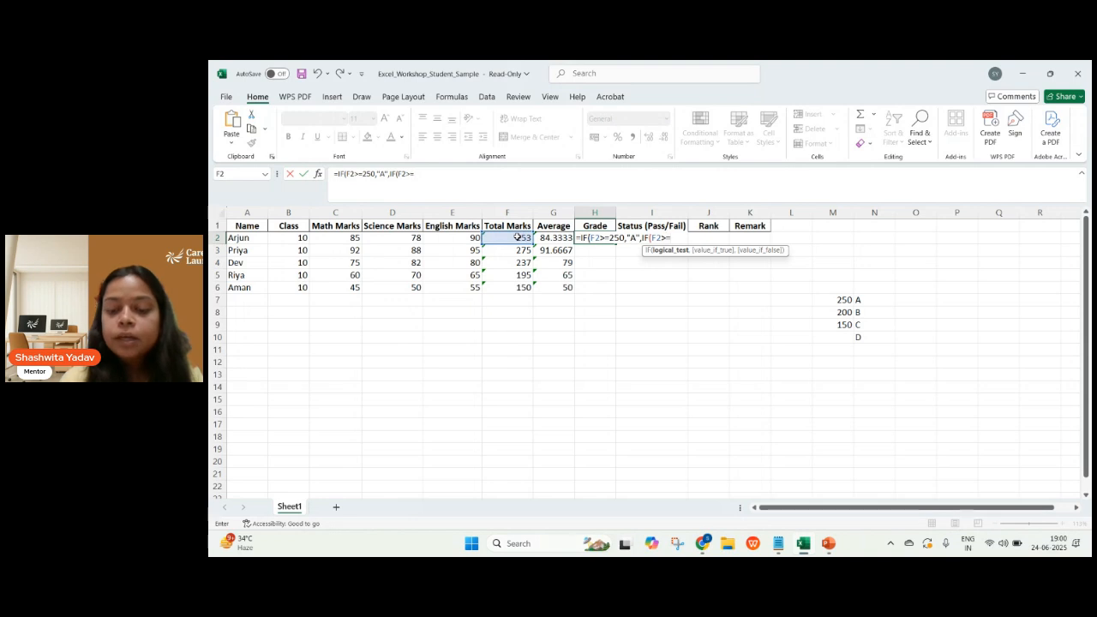
pyautogui.write('200,')
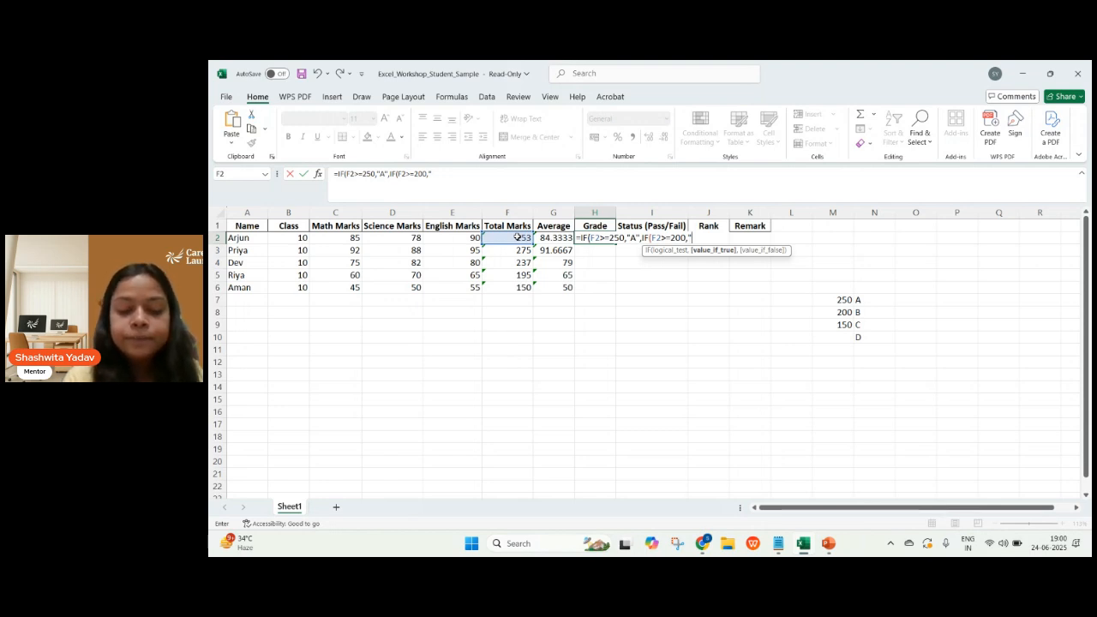
pyautogui.write('"B')
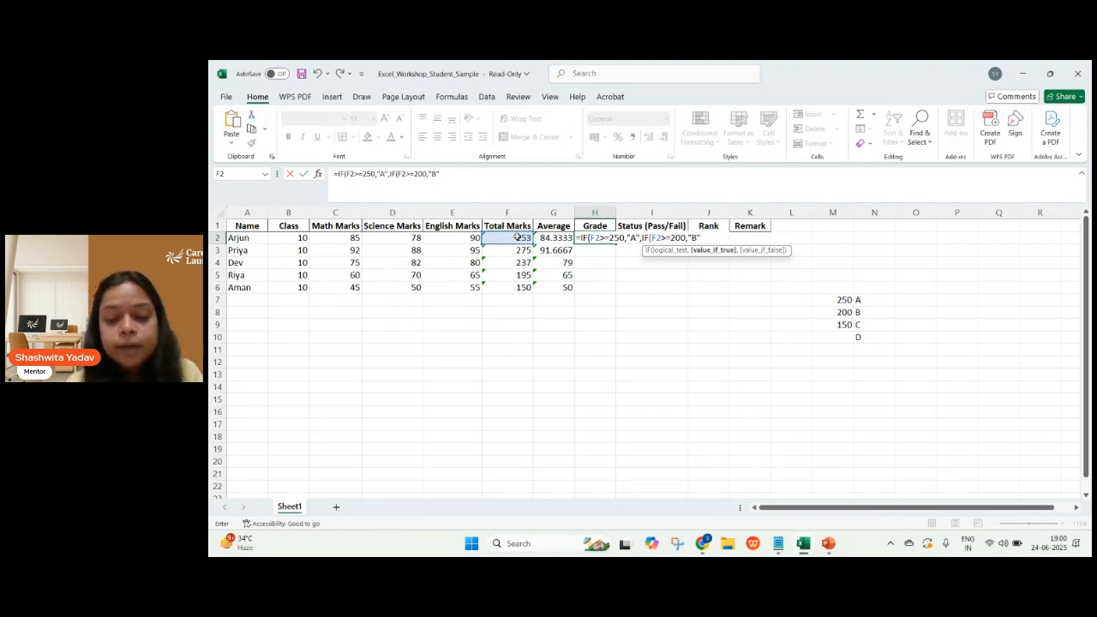
pyautogui.write(',')
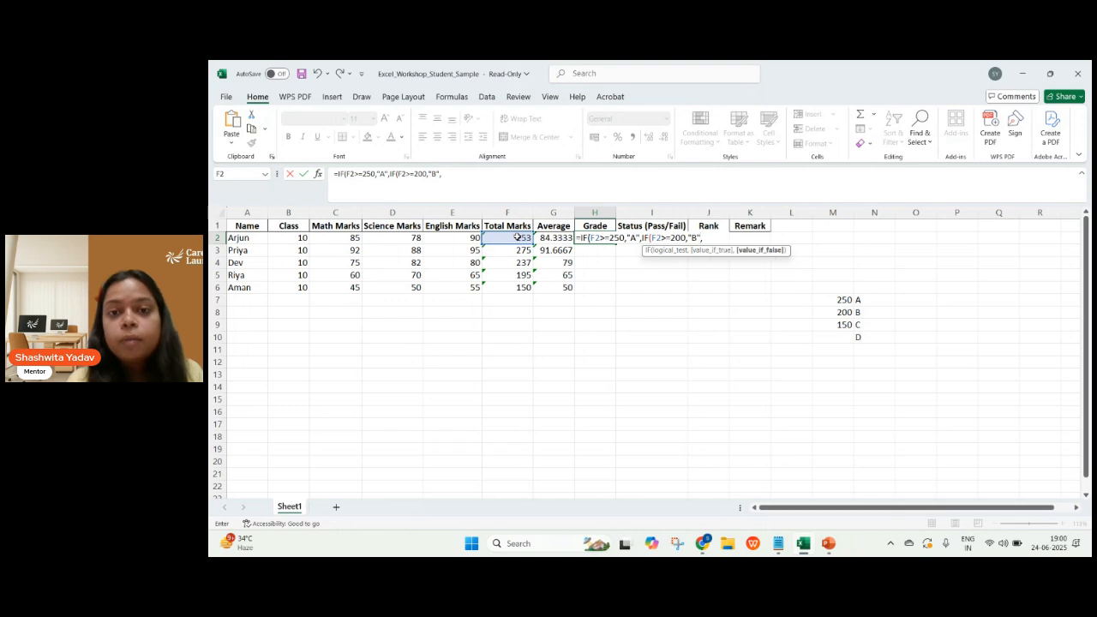
pyautogui.write('IF(')
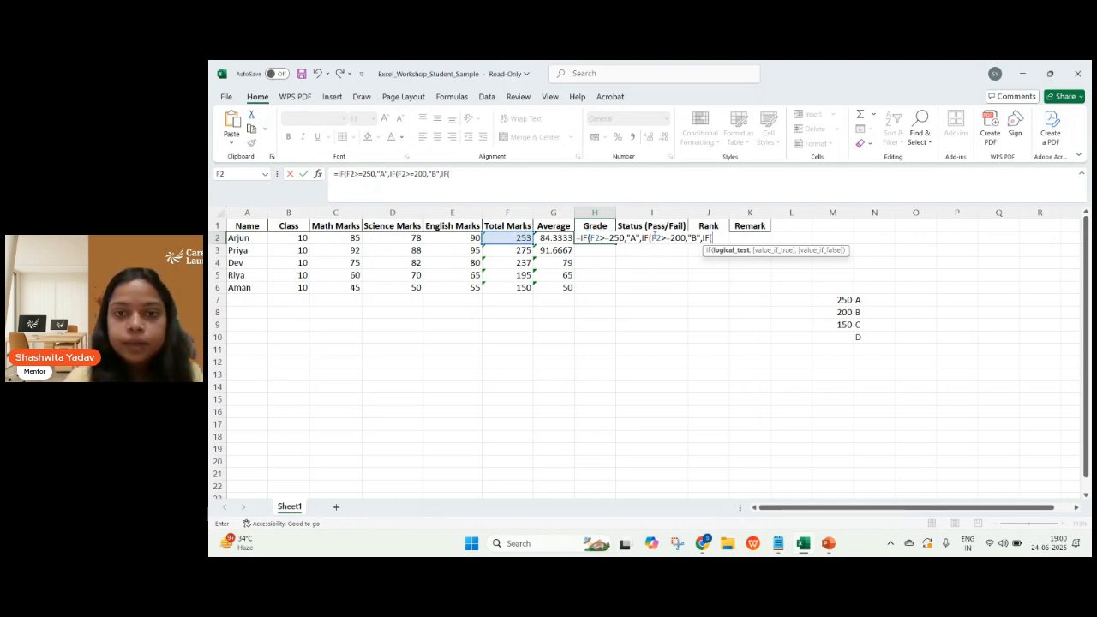
# Nest a third IF as the next false value in H2's formula, returning "C" when F2>=150.
pyautogui.click(525, 238)
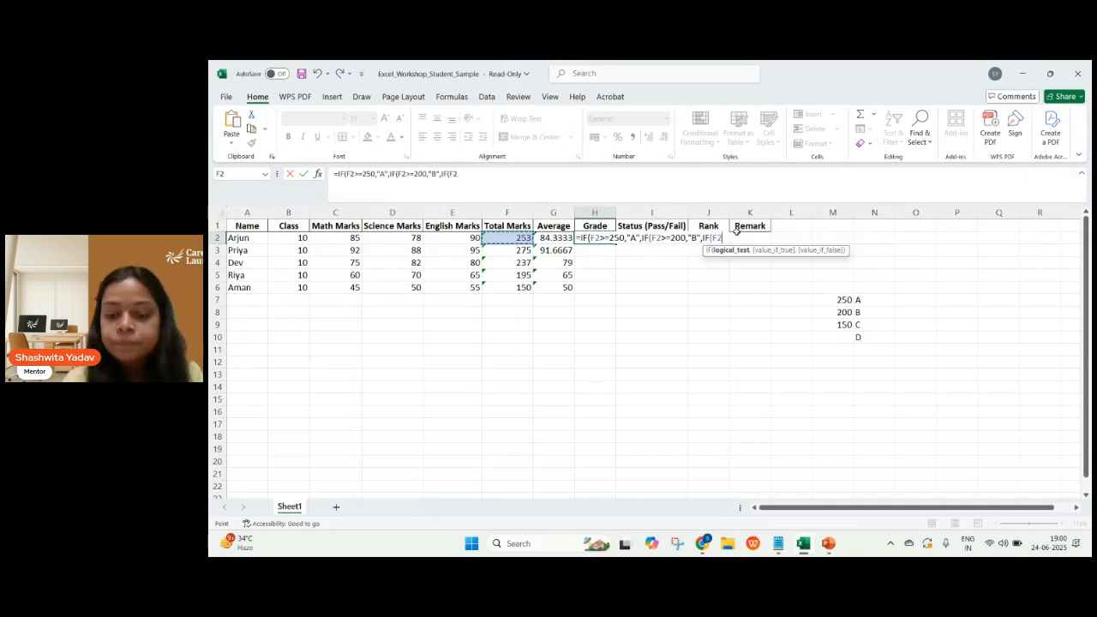
pyautogui.write('>=')
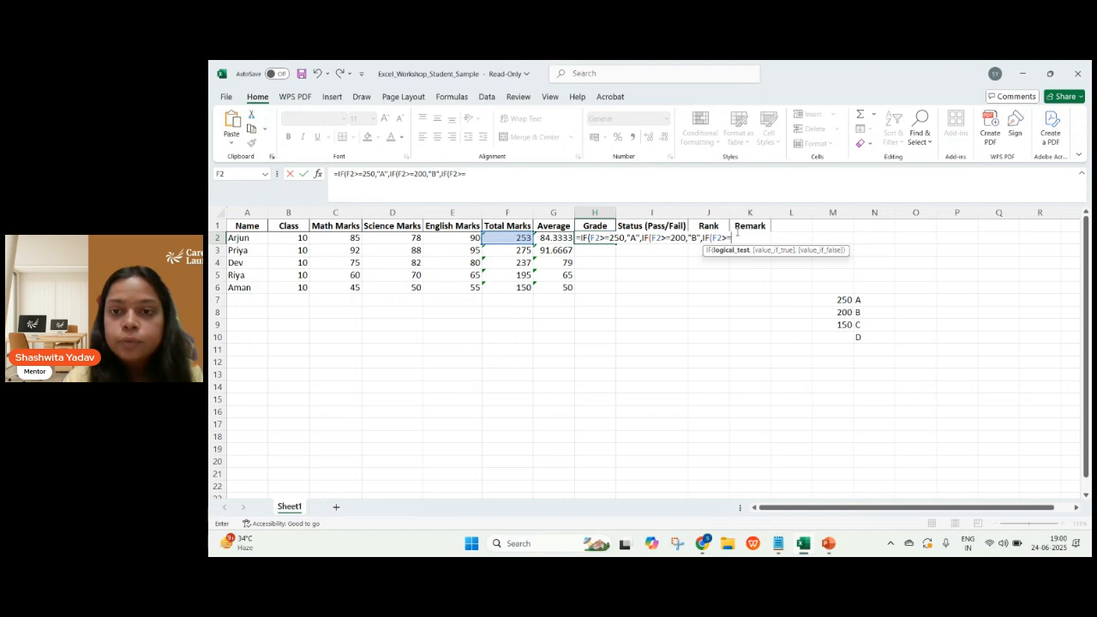
pyautogui.write('150')
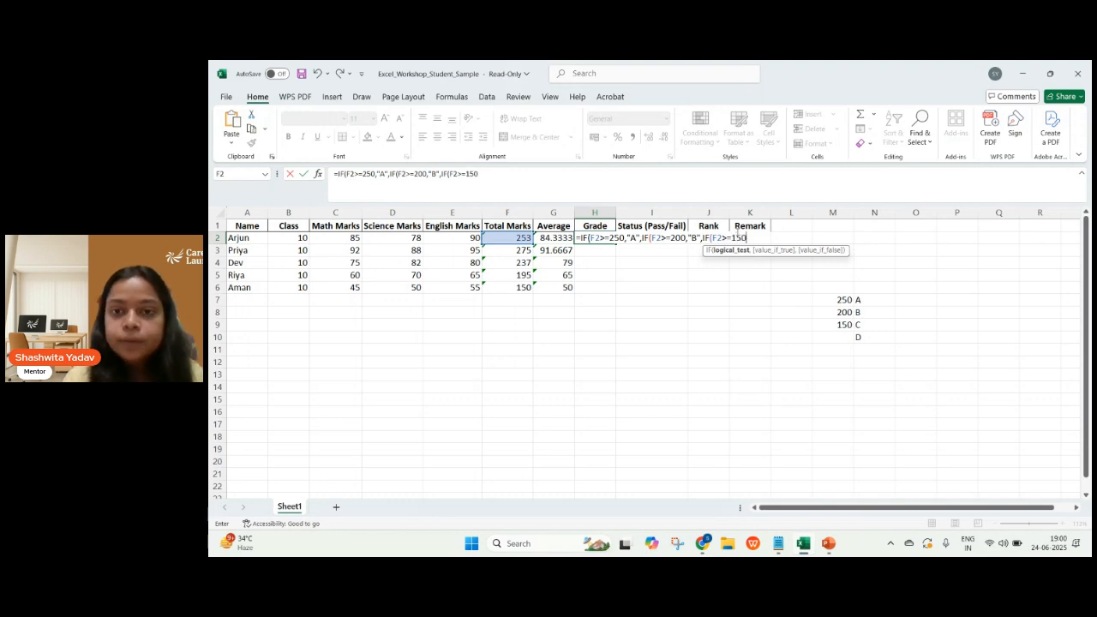
pyautogui.write(',"C')
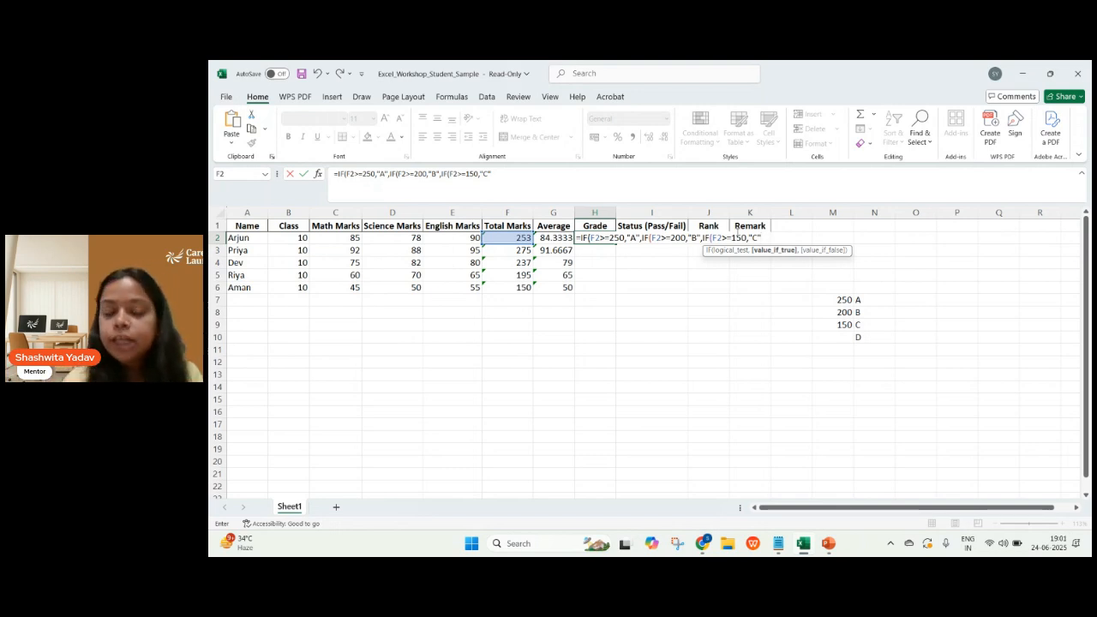
pyautogui.write(',')
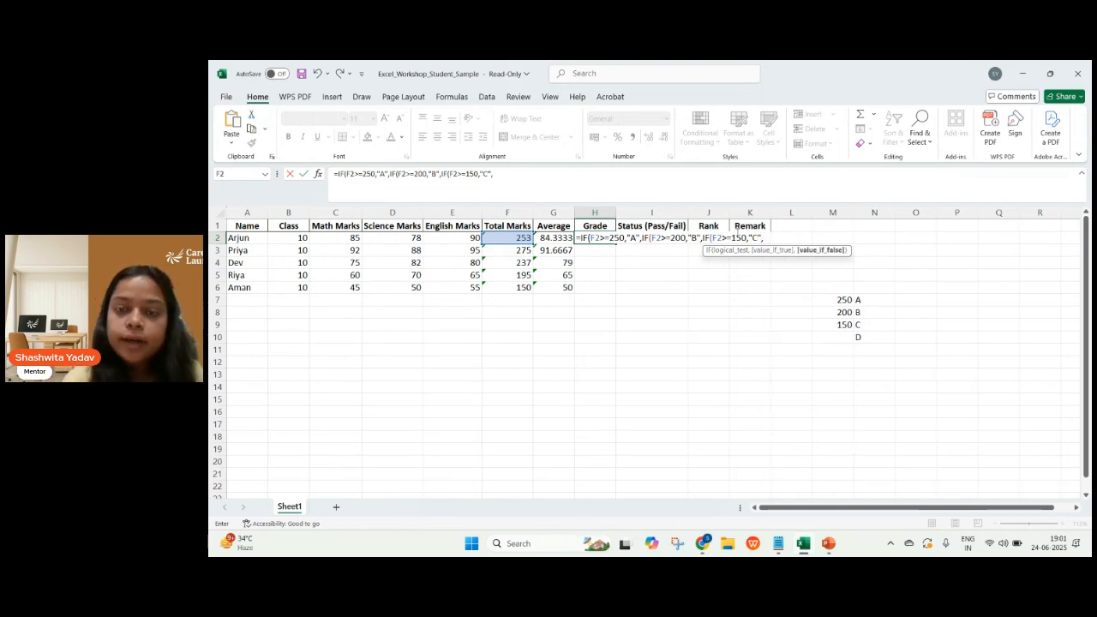
pyautogui.write('D')
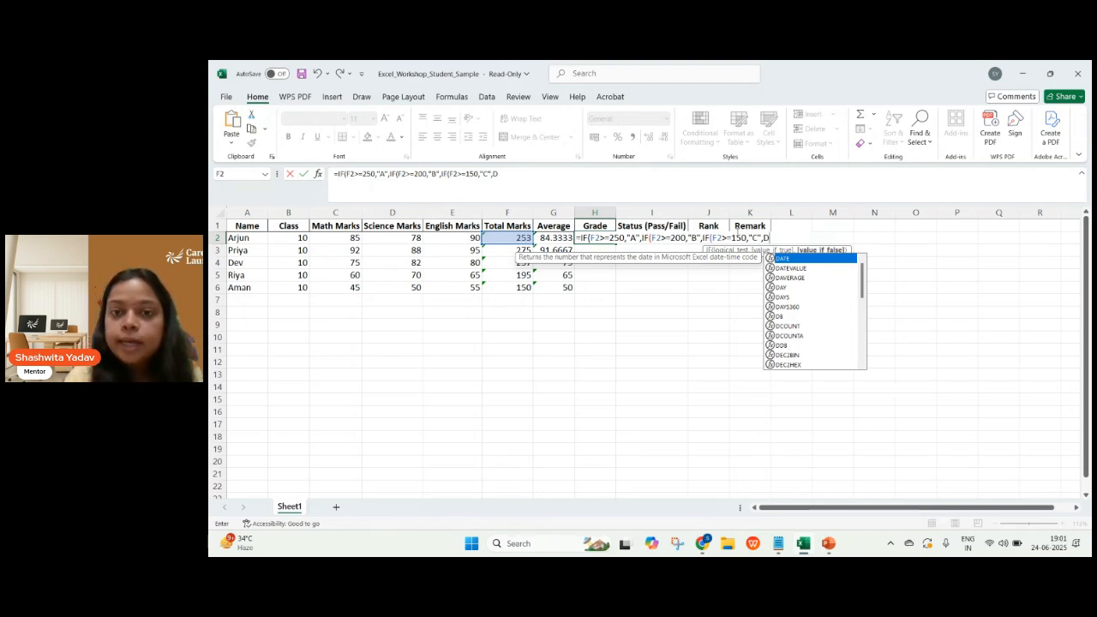
# Complete H2's formula with an unquoted D as the final false value and three closing parentheses, and fill it down to H6.
pyautogui.write(')')
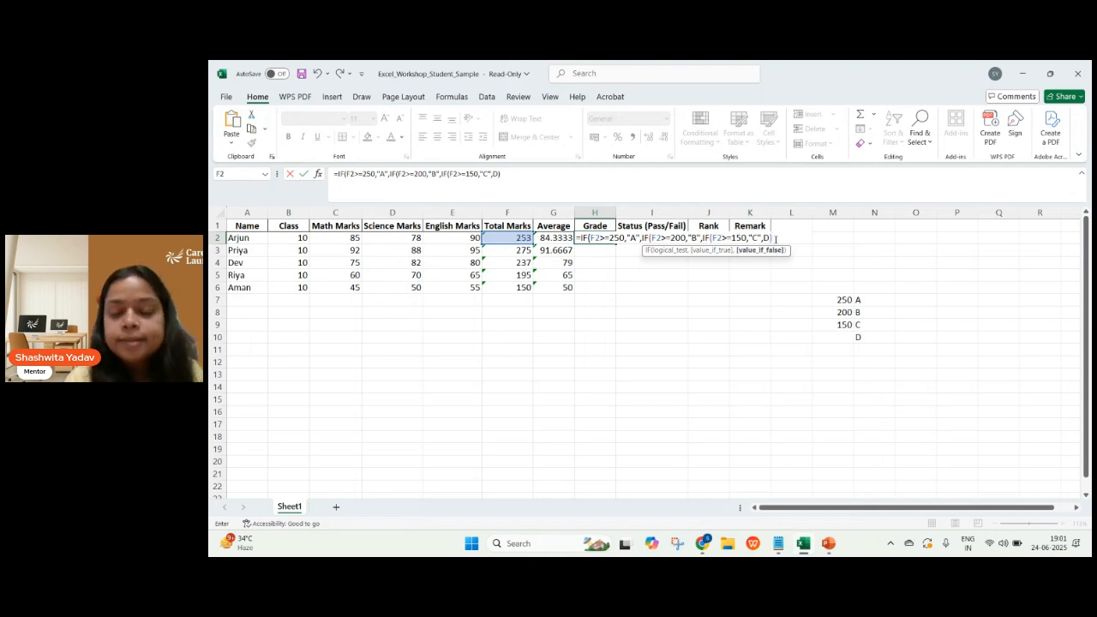
pyautogui.write('))')
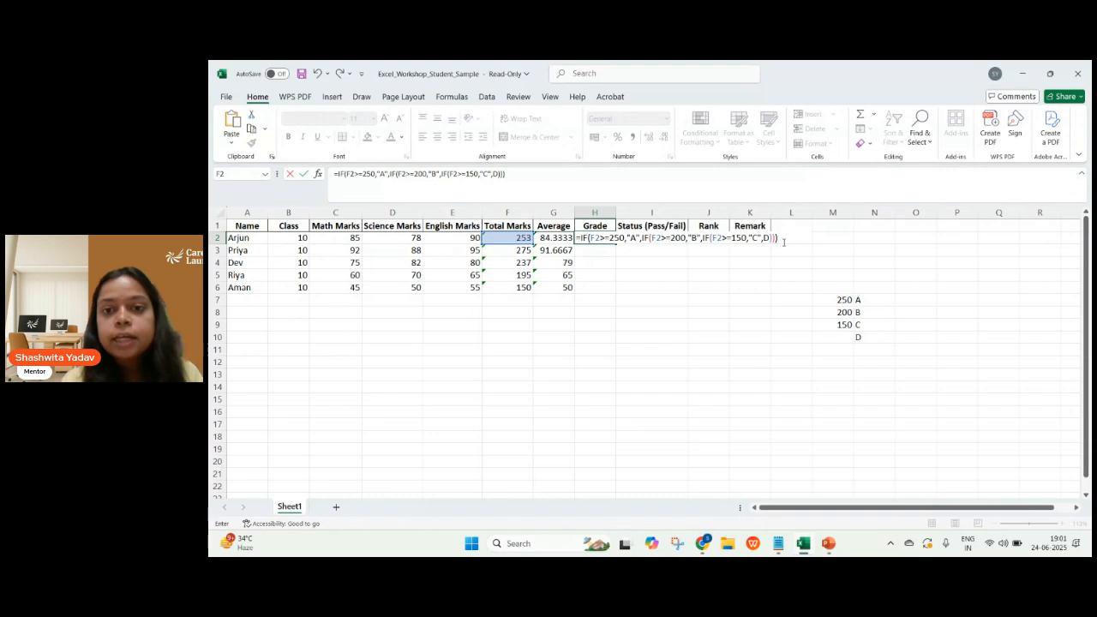
pyautogui.press('Return')
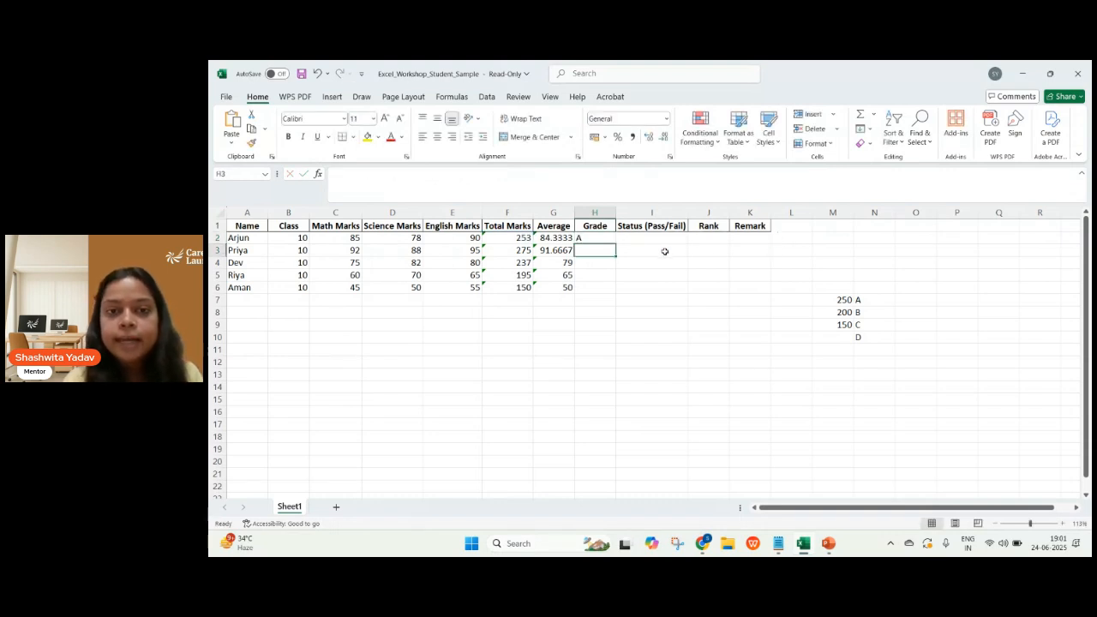
pyautogui.click(593, 240)
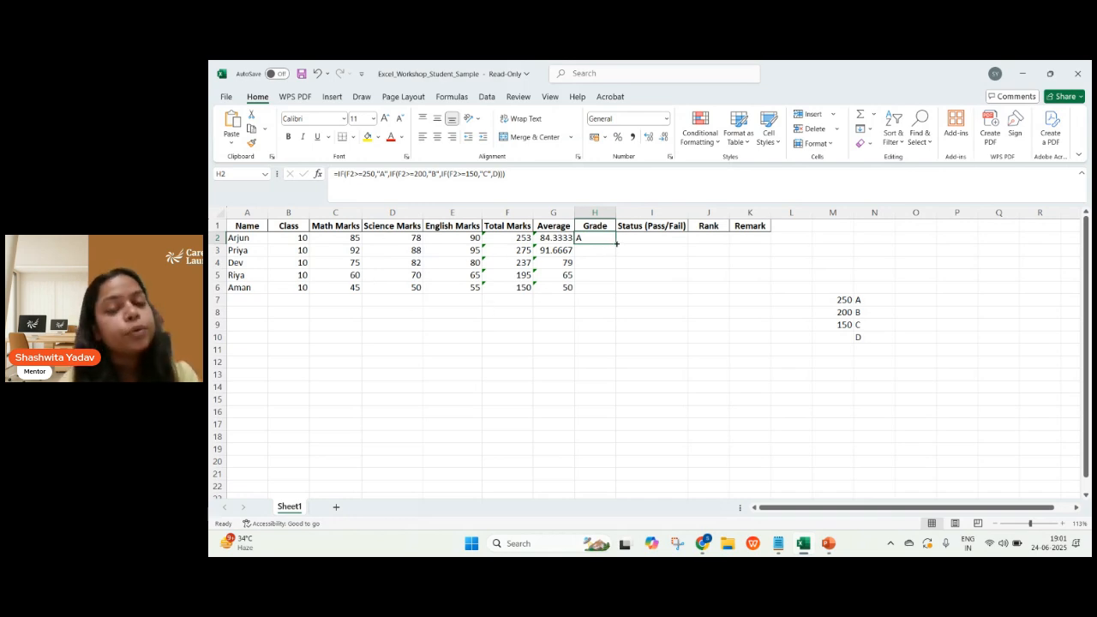
pyautogui.moveTo(617, 244); pyautogui.dragTo(616, 291)
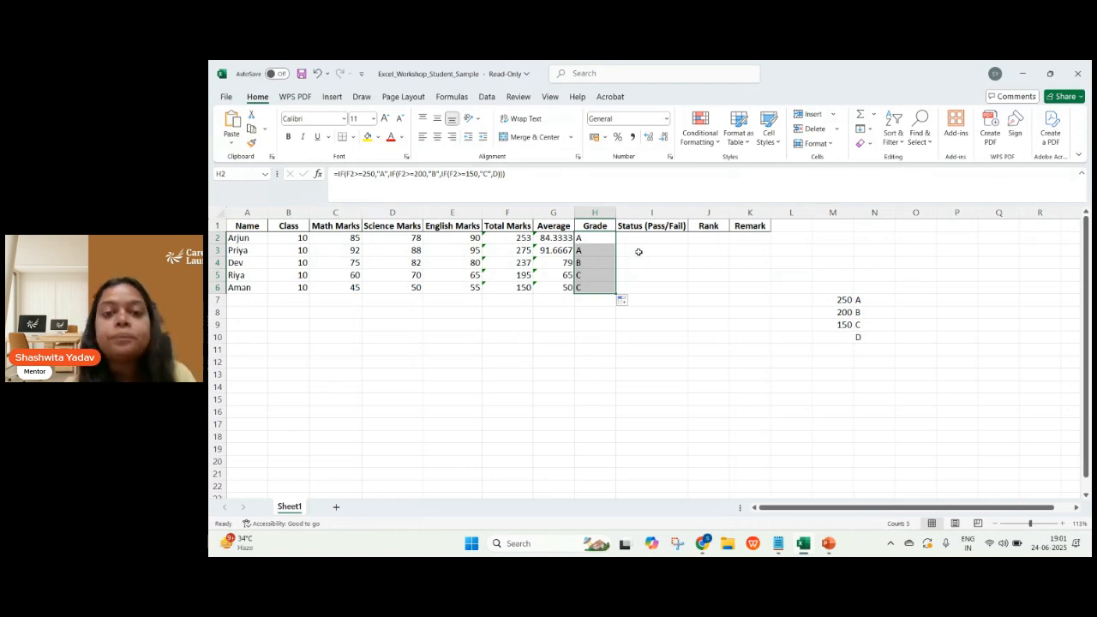
# Select Status cell I2, check the IF WITH AND syntax on the next slide of the PowerPoint slide show, and return to the Excel workbook.
pyautogui.click(630, 243)
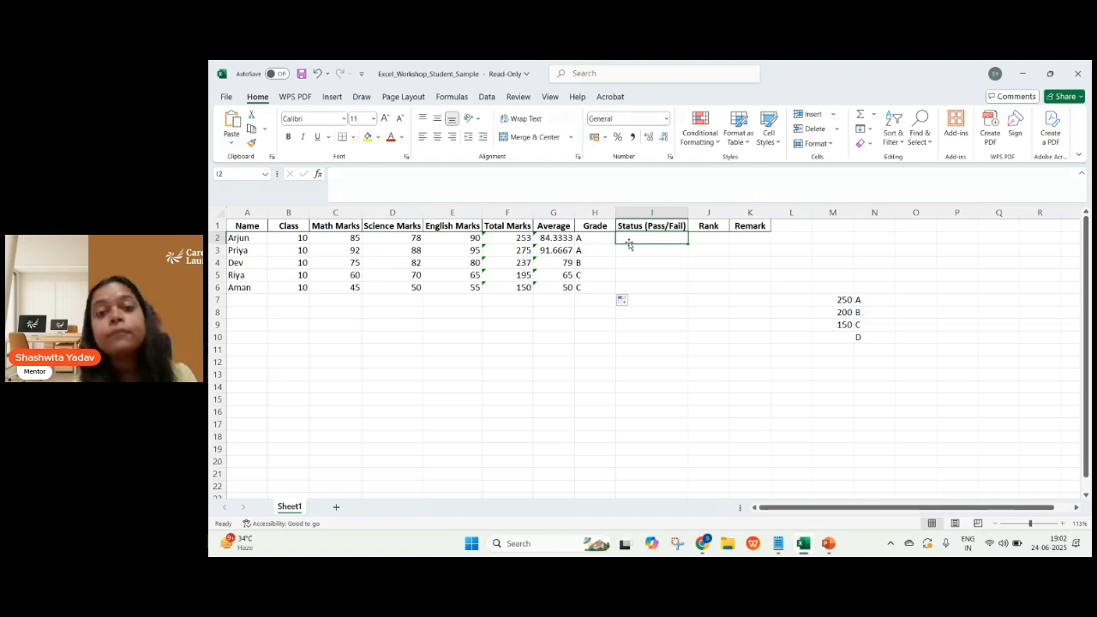
pyautogui.hotkey('alt', 'Tab')
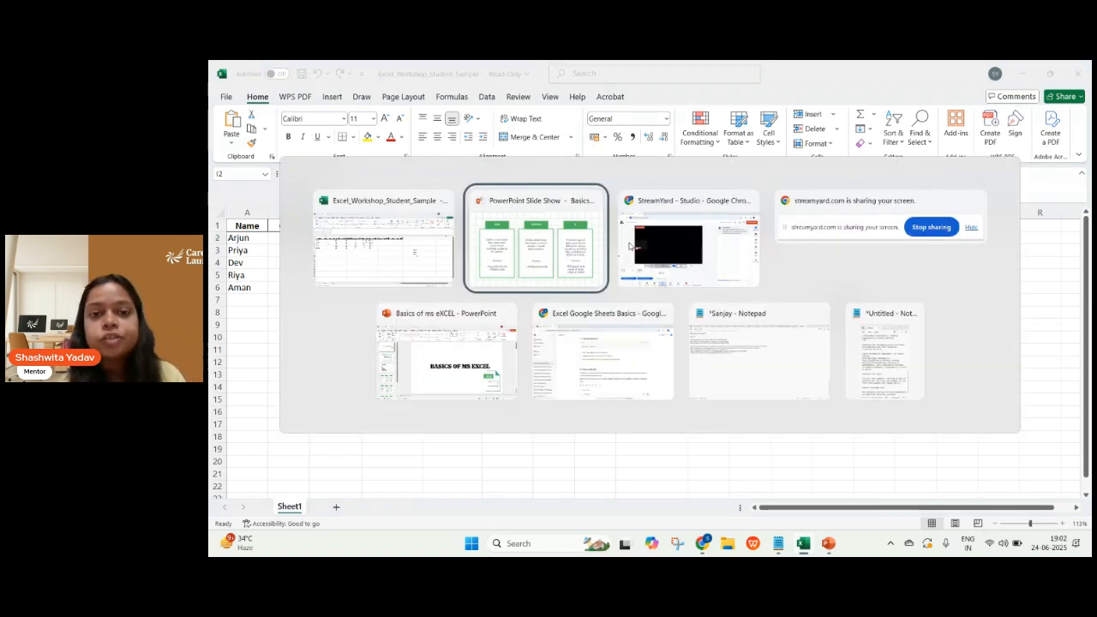
pyautogui.press('Right')
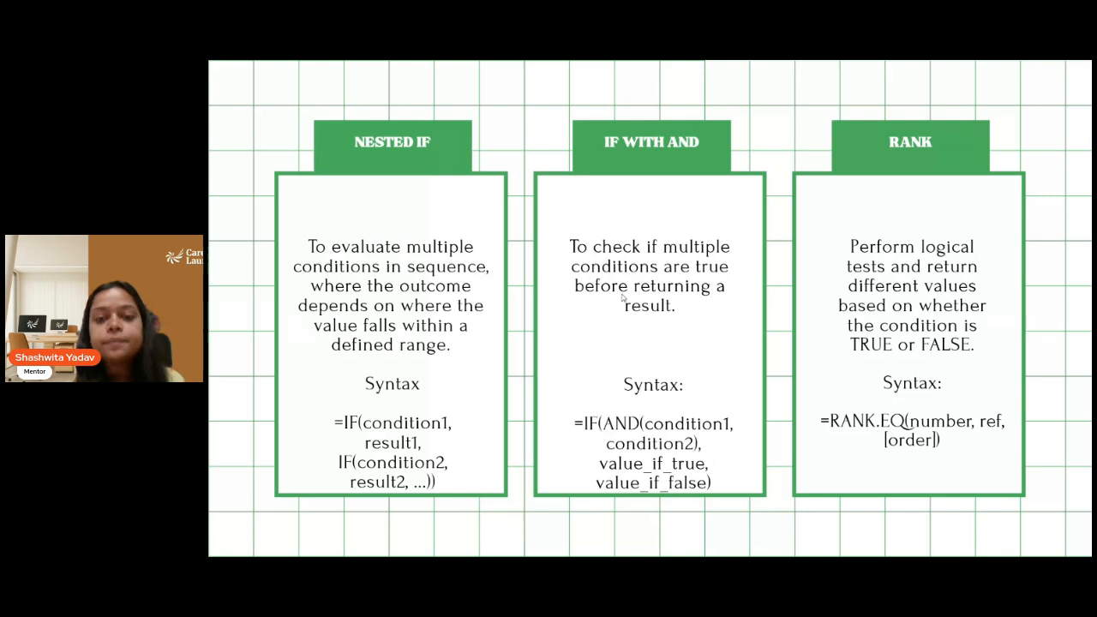
pyautogui.hotkey('alt', 'Tab')
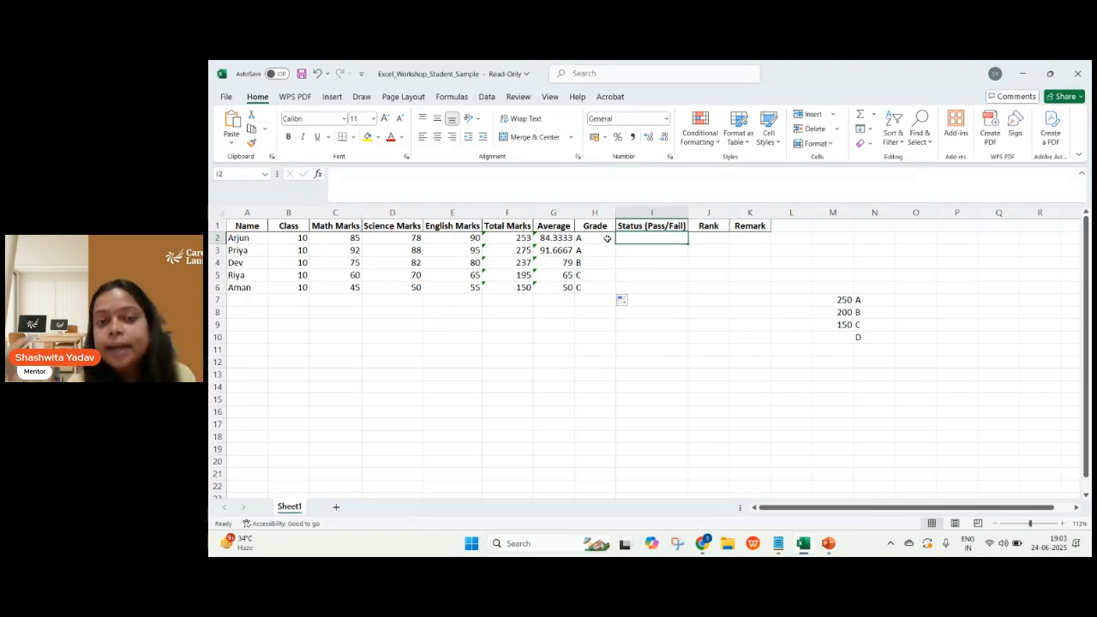
# Begin an IF formula in Status cell I2 with an AND test whose first condition is C2>=60.
pyautogui.write('=')
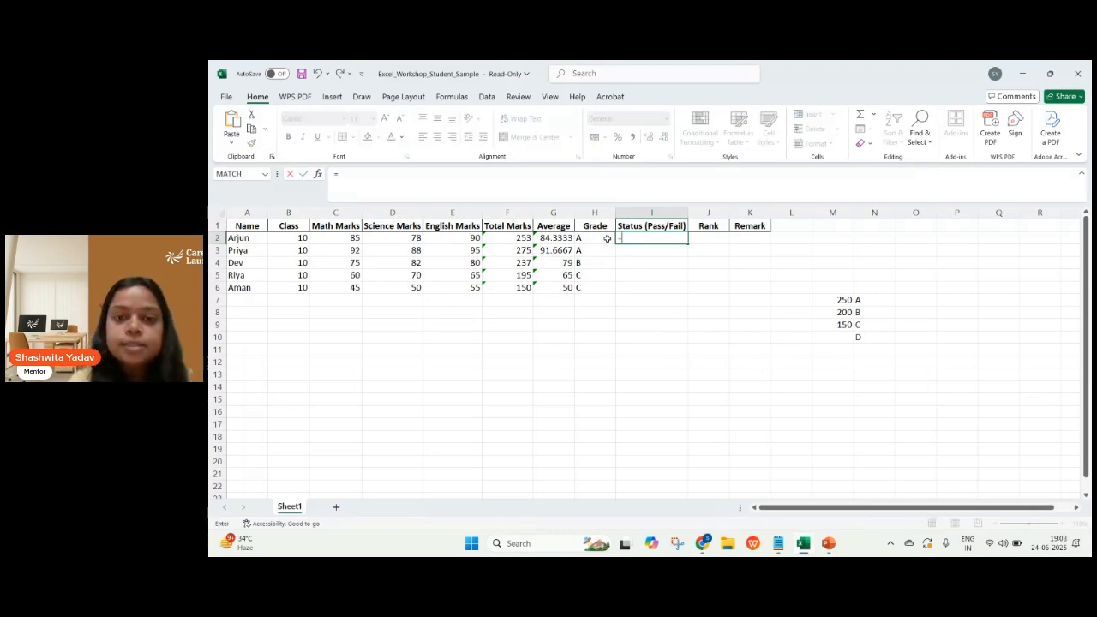
pyautogui.write('IF(')
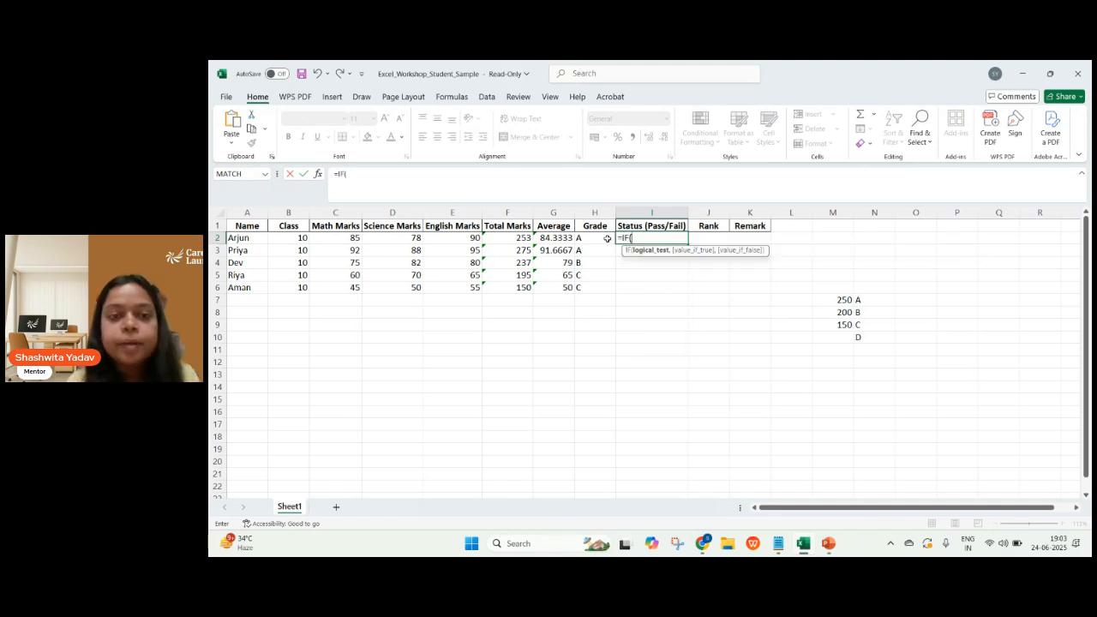
pyautogui.write('AN')
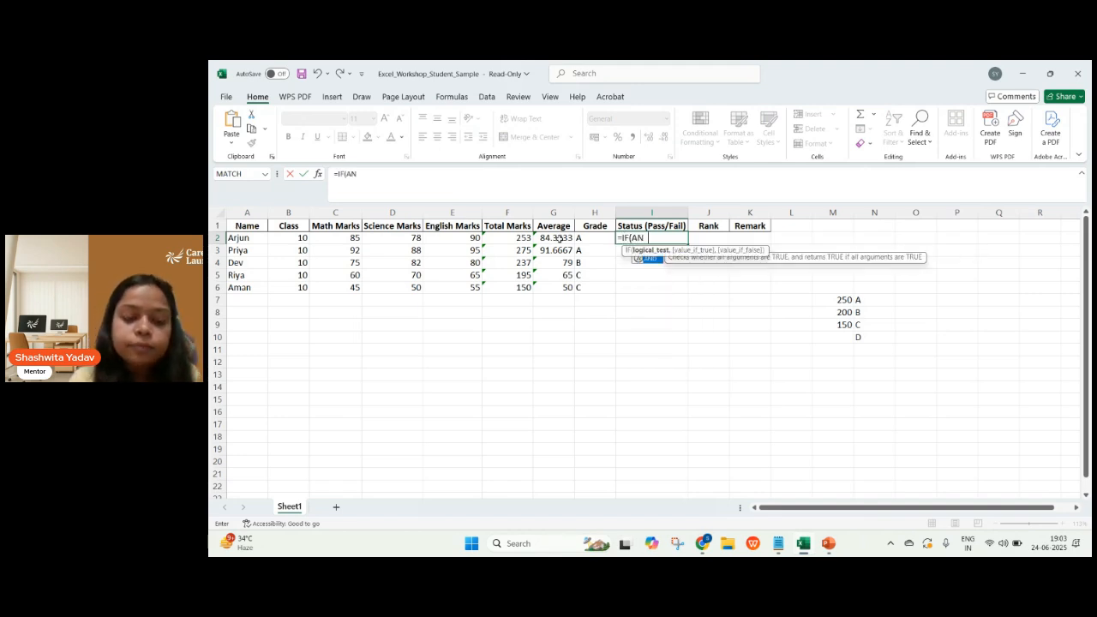
pyautogui.write('F')
pyautogui.press('BackSpace')
pyautogui.write('D')
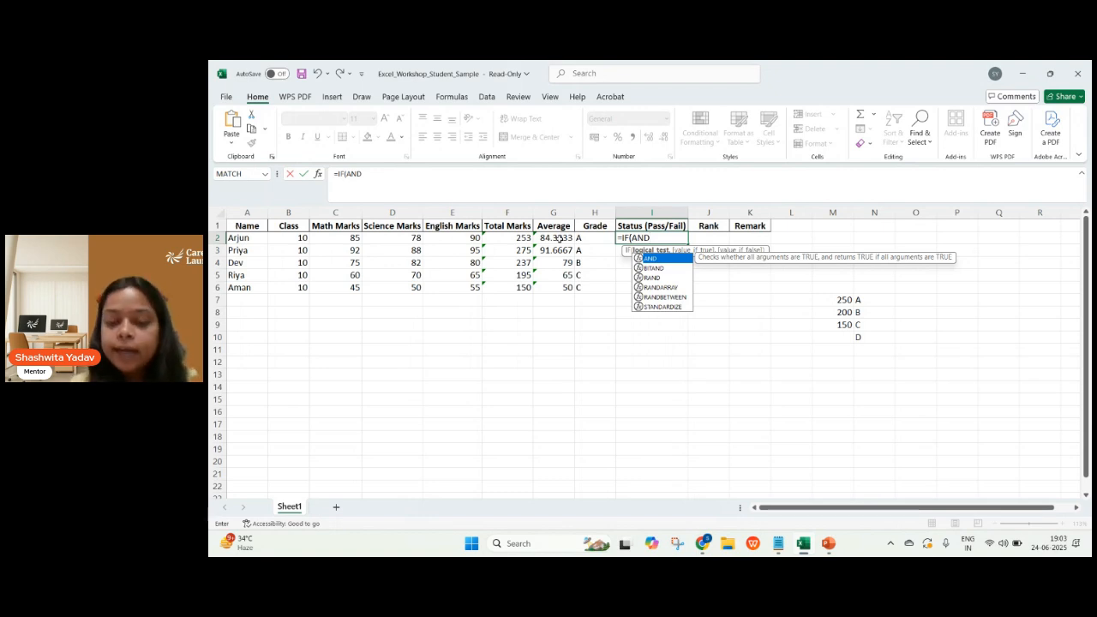
pyautogui.write('(')
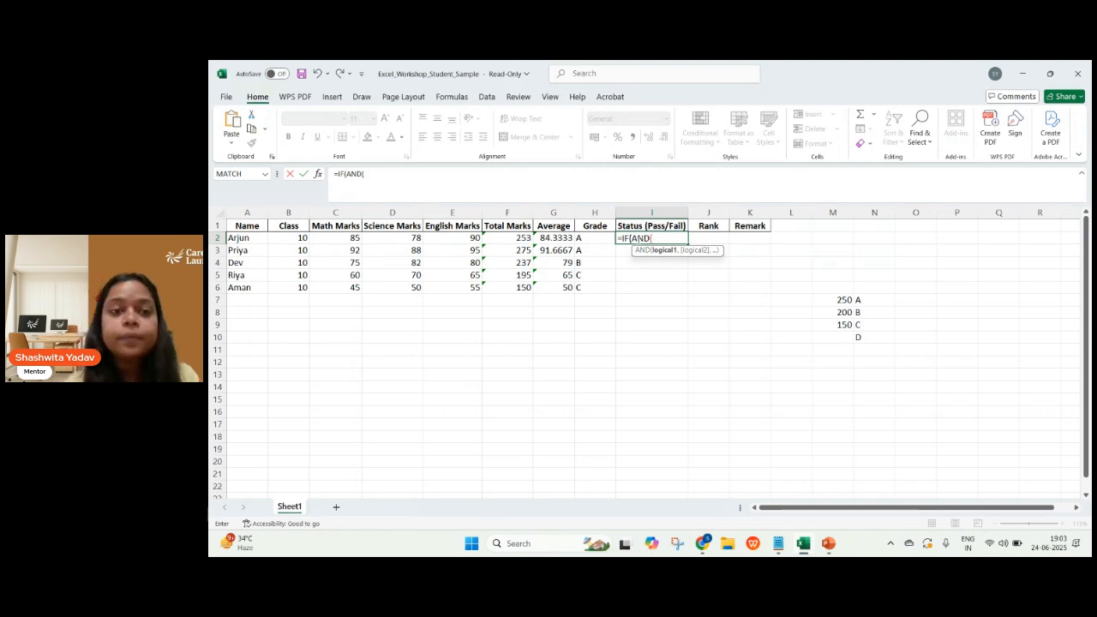
pyautogui.click(351, 240)
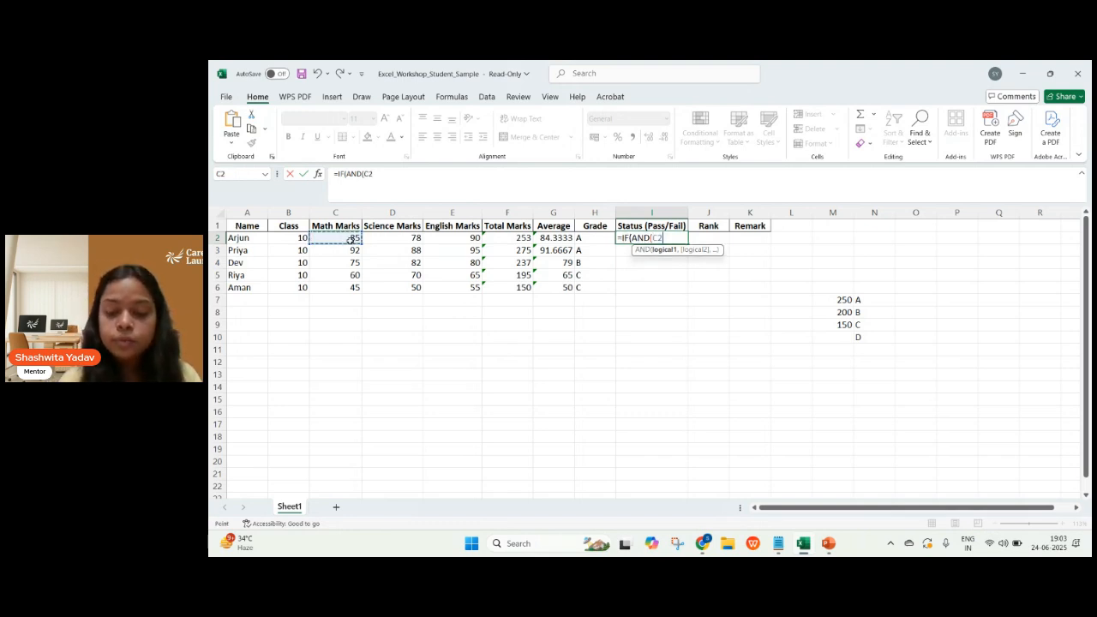
pyautogui.write('>')
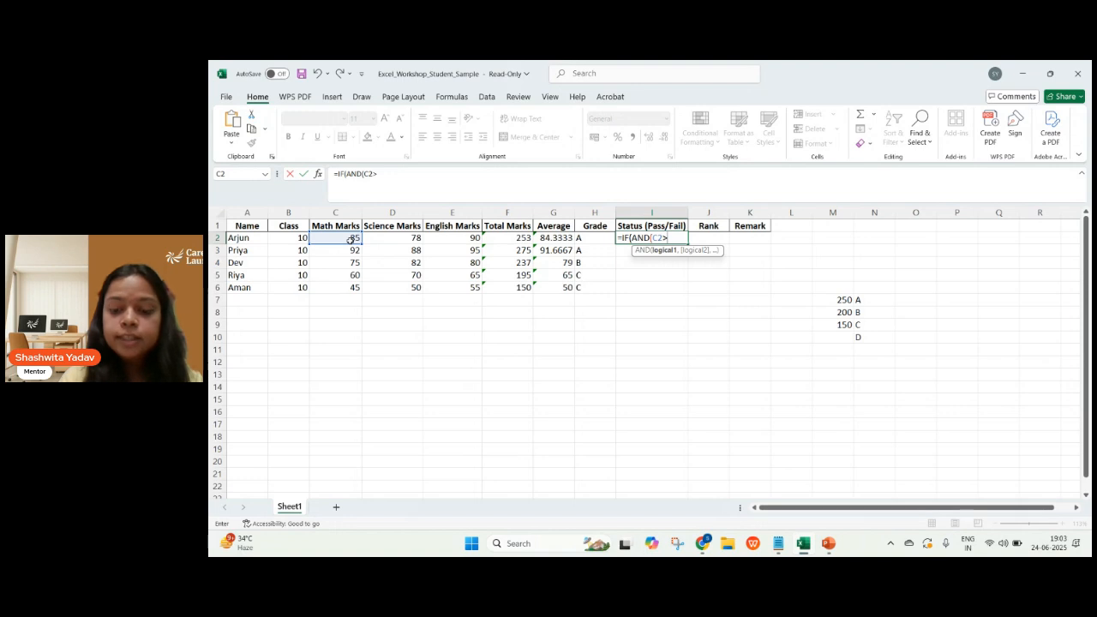
pyautogui.write('=60')
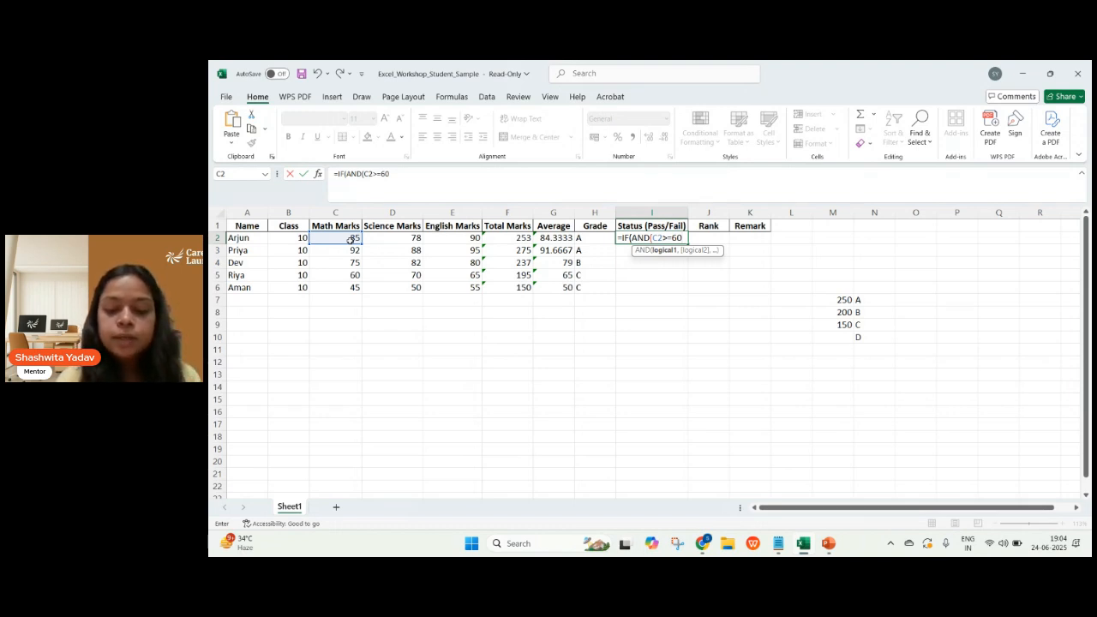
pyautogui.write(',')
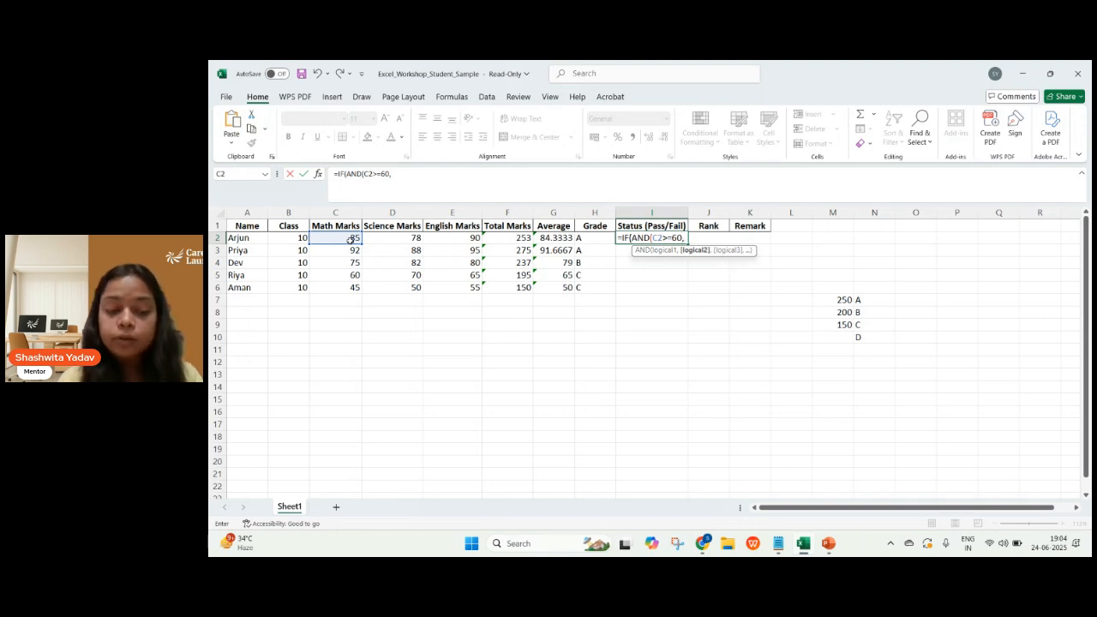
# Add D2>=60 and E2>=60 as the second and third conditions of I2's AND test and close the AND function.
pyautogui.click(395, 238)
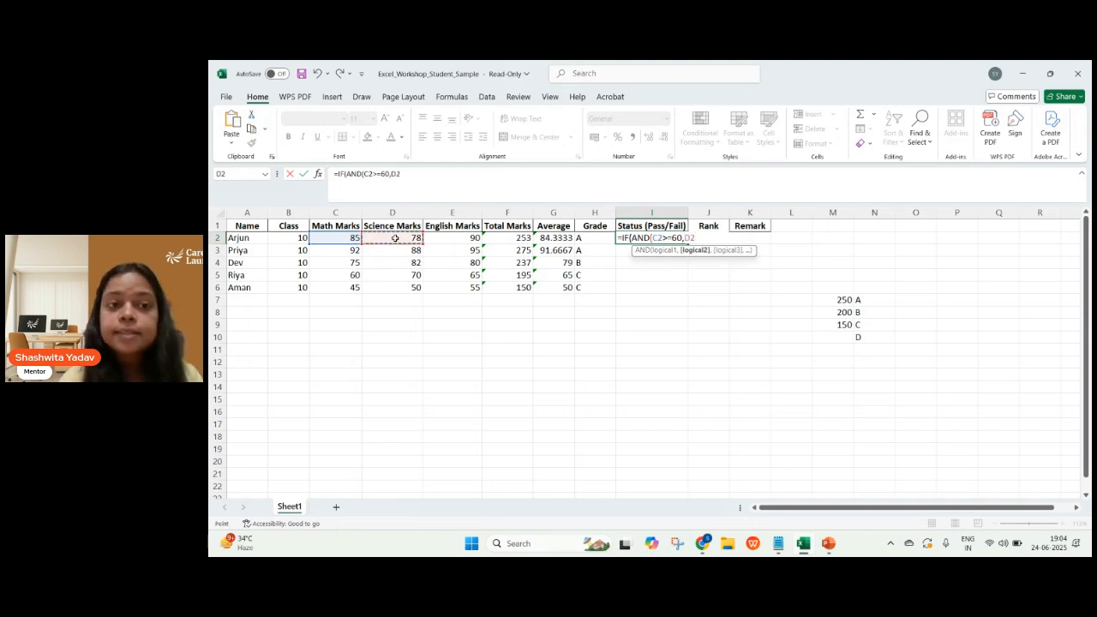
pyautogui.write('>=')
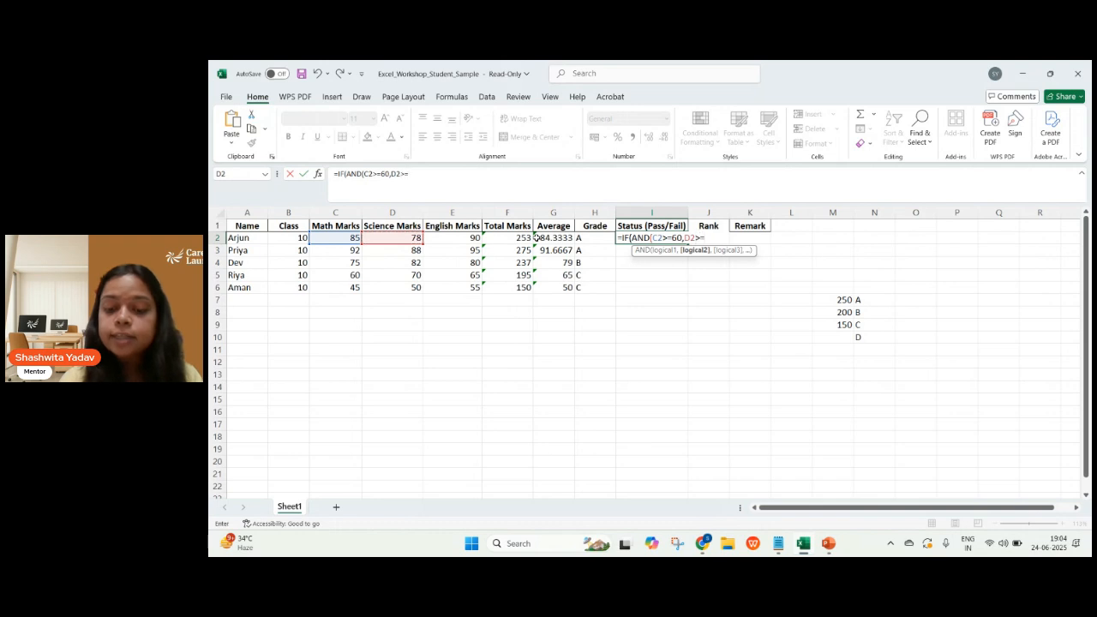
pyautogui.write('60,')
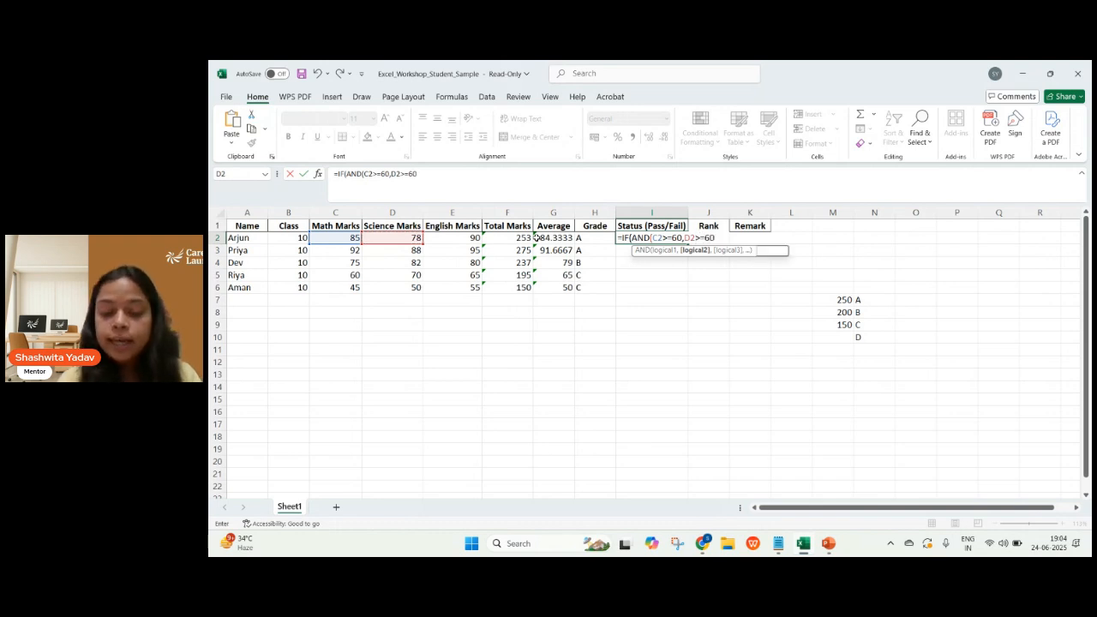
pyautogui.click(465, 240)
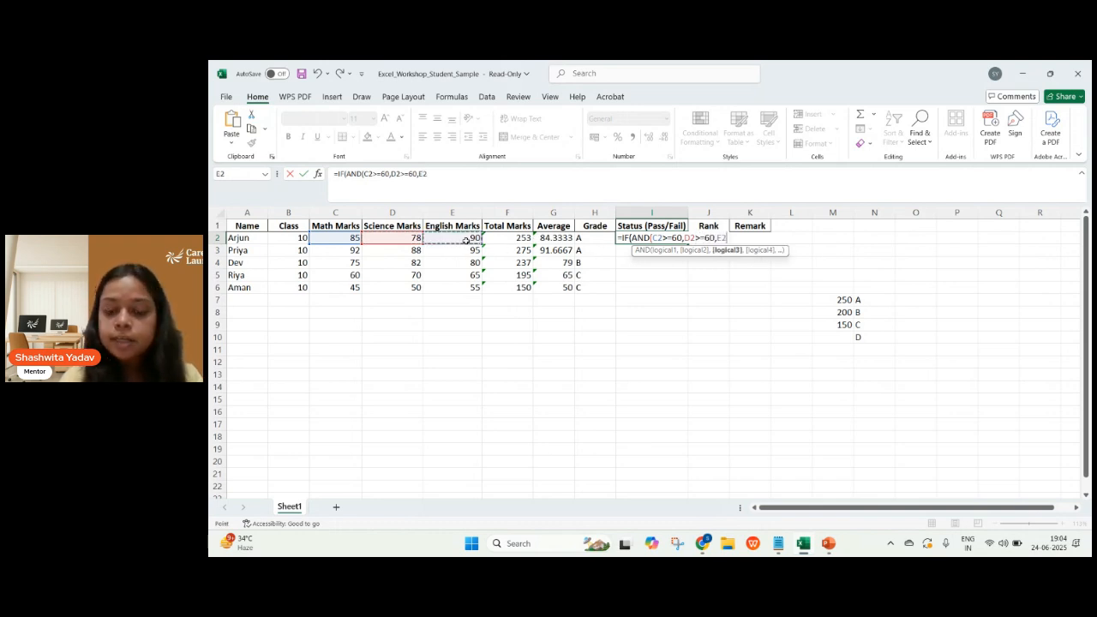
pyautogui.write('>')
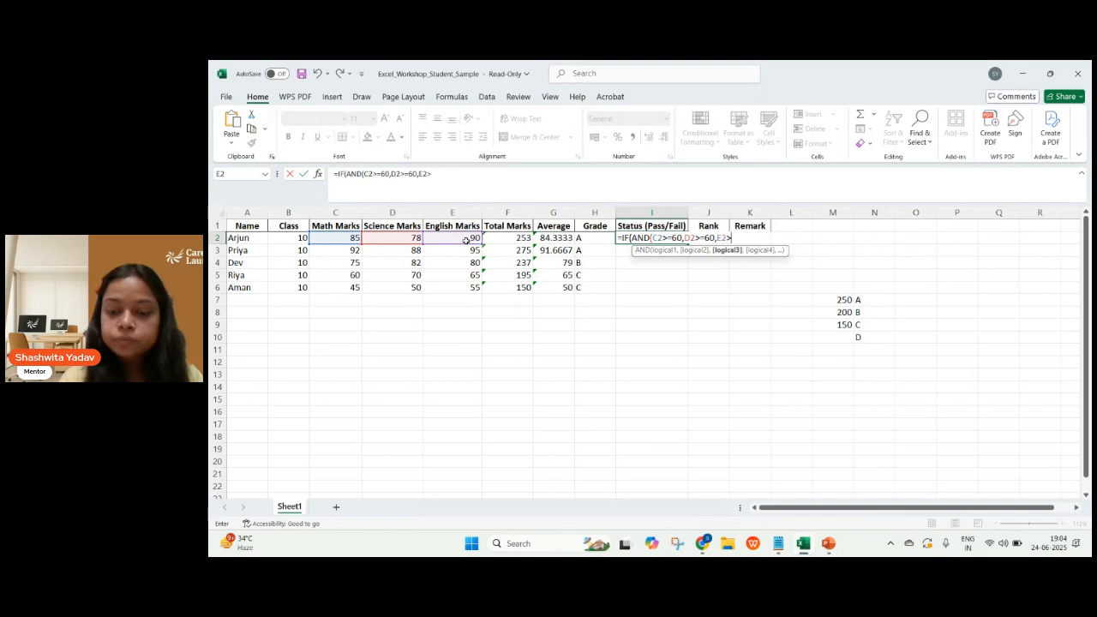
pyautogui.write('=60')
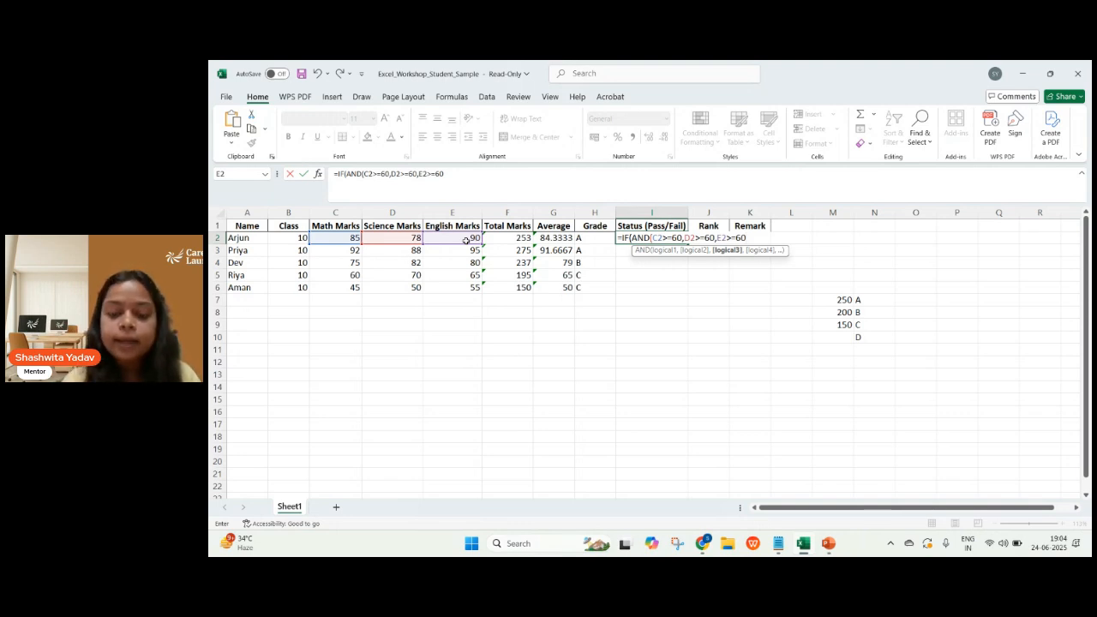
pyautogui.write(',')
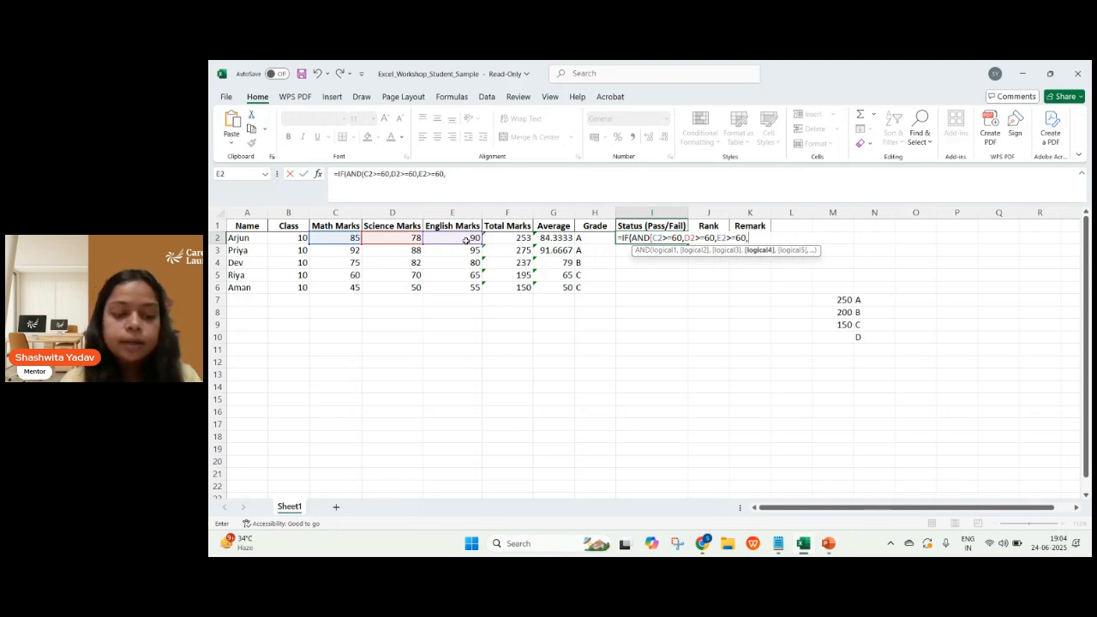
pyautogui.press('BackSpace')
pyautogui.write(')')
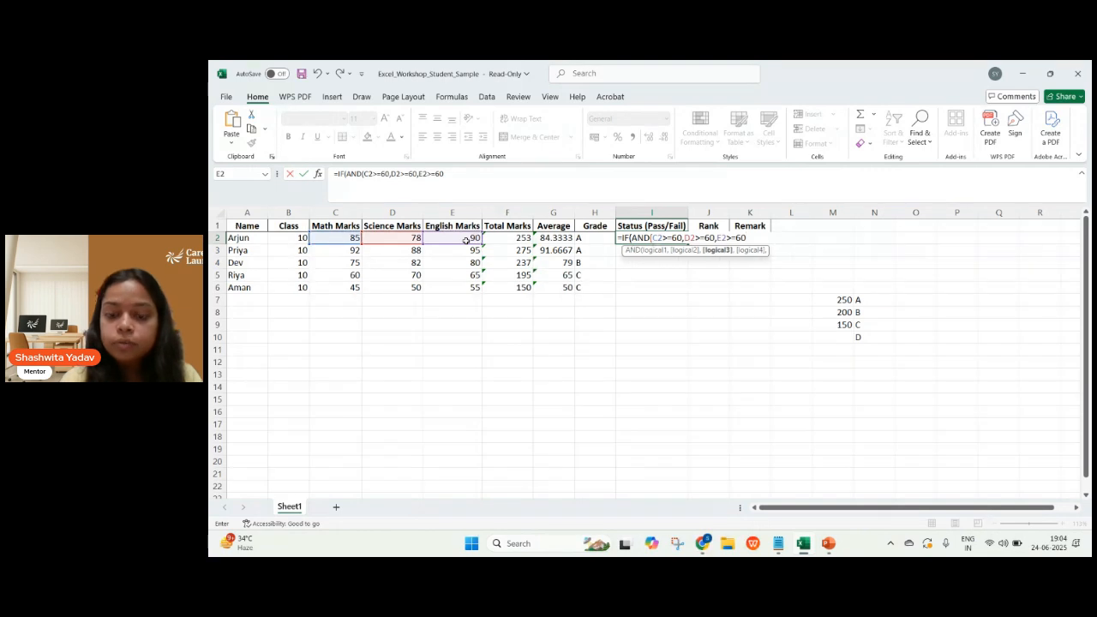
pyautogui.write(',')
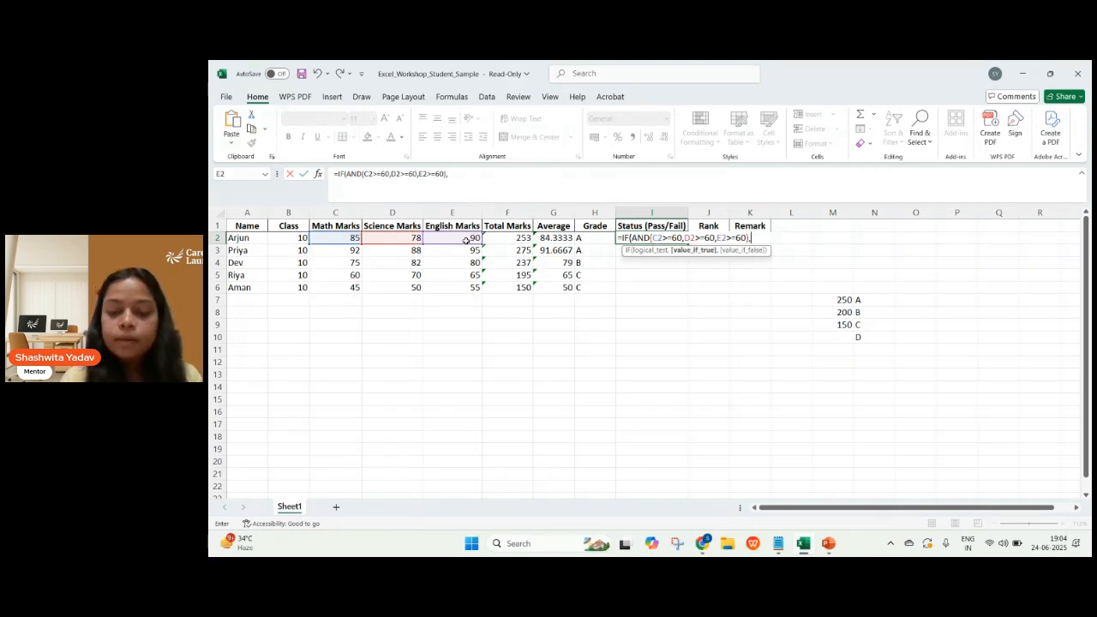
pyautogui.write('"')
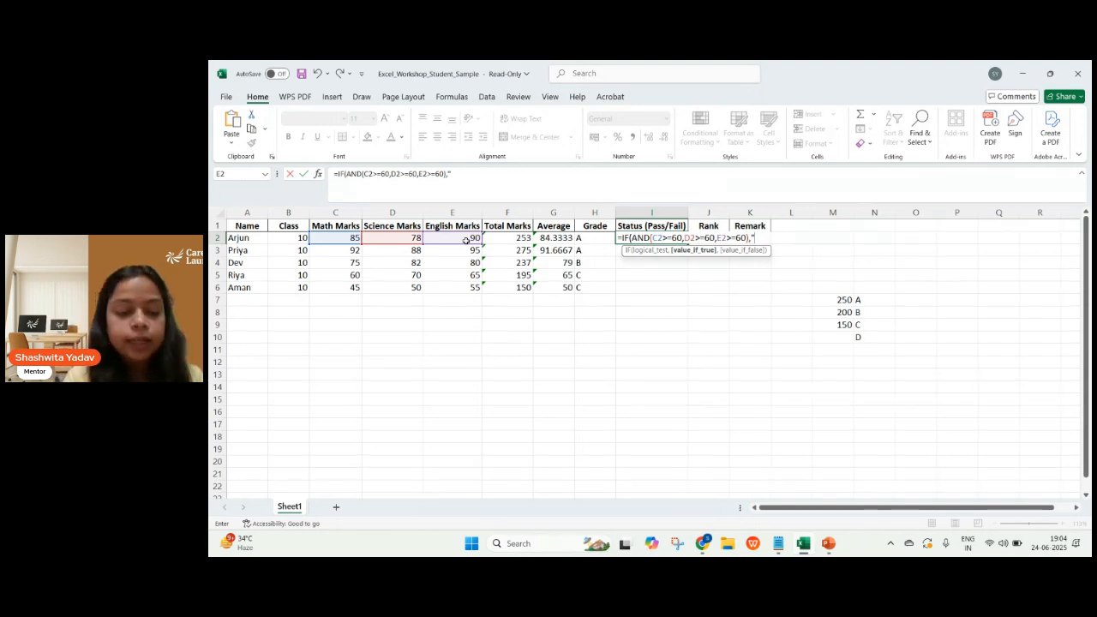
# Complete I2's IF formula with "PASS" as the value if true and "FAIL" as the value if false.
pyautogui.write('PASS')
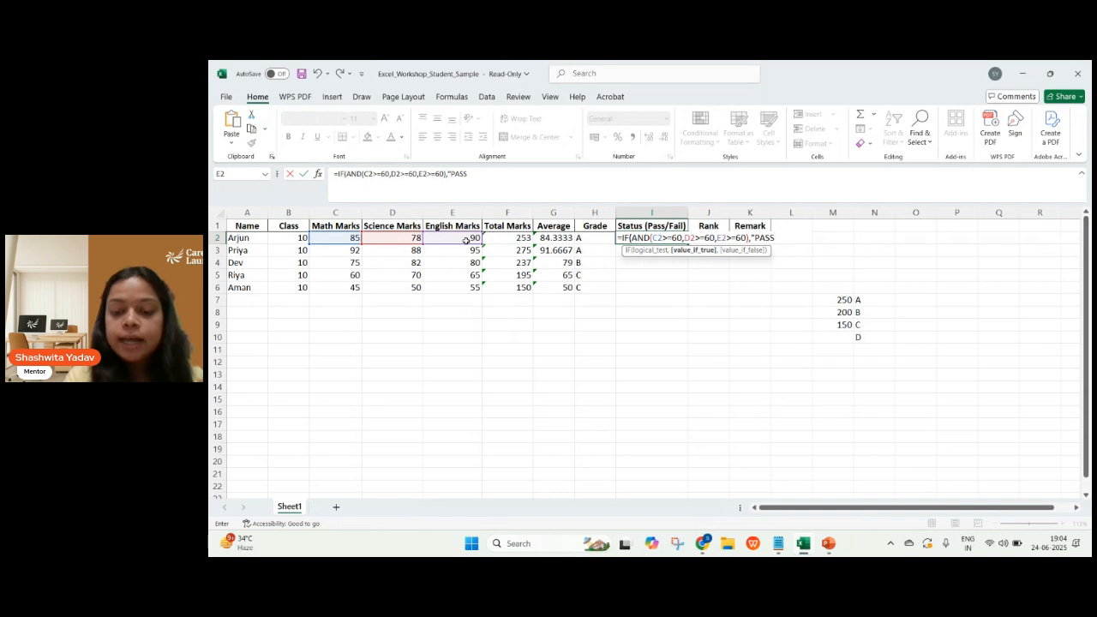
pyautogui.write('"')
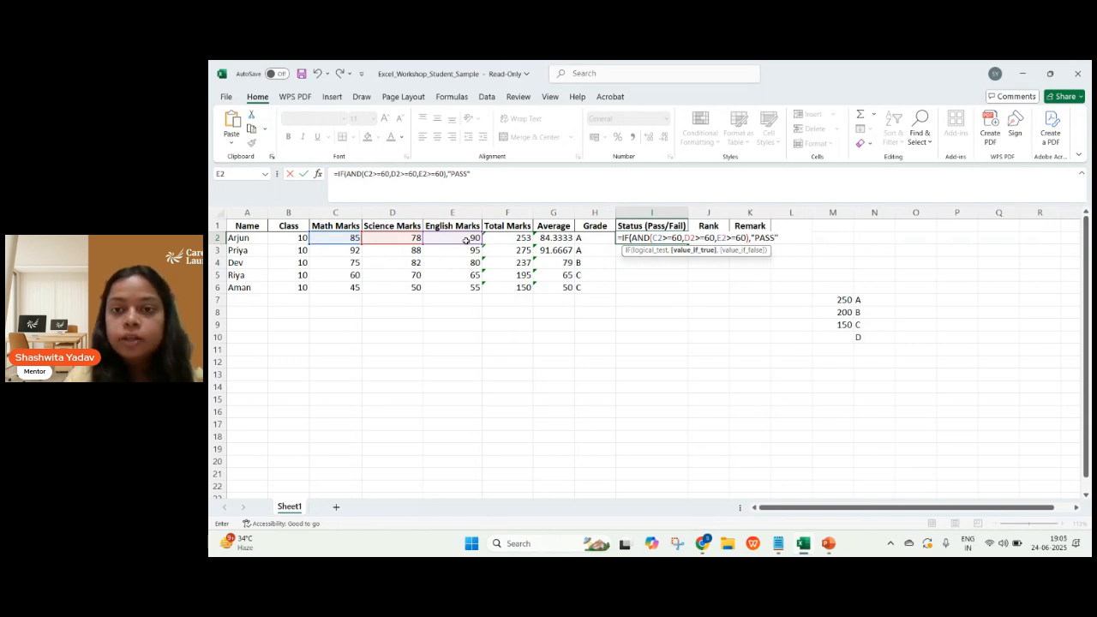
pyautogui.write(',')
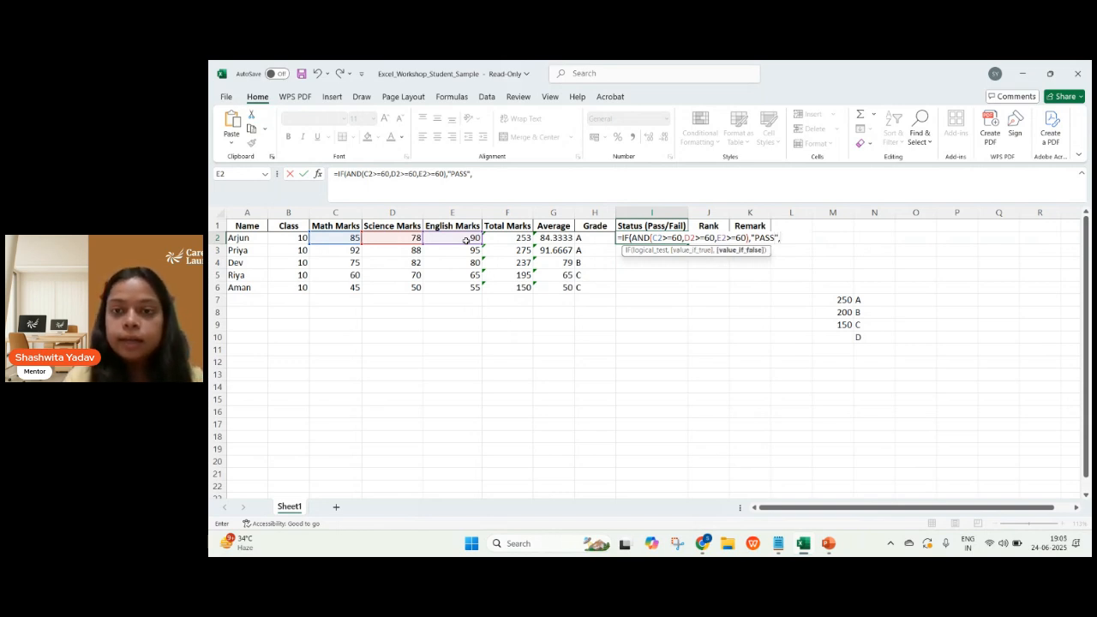
pyautogui.write('"')
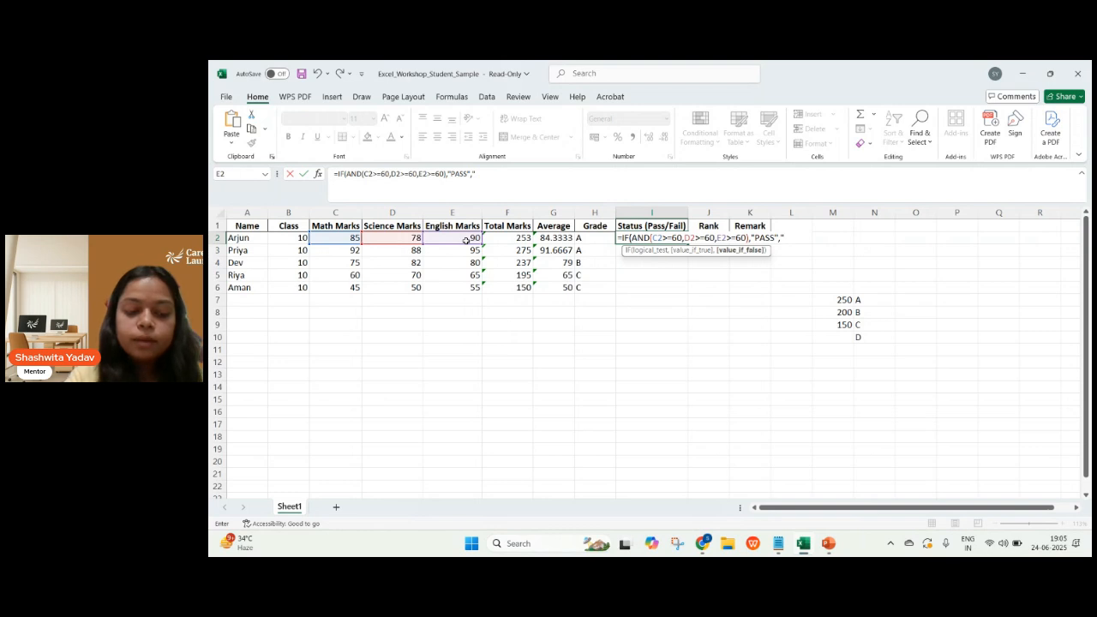
pyautogui.write('FAIL')
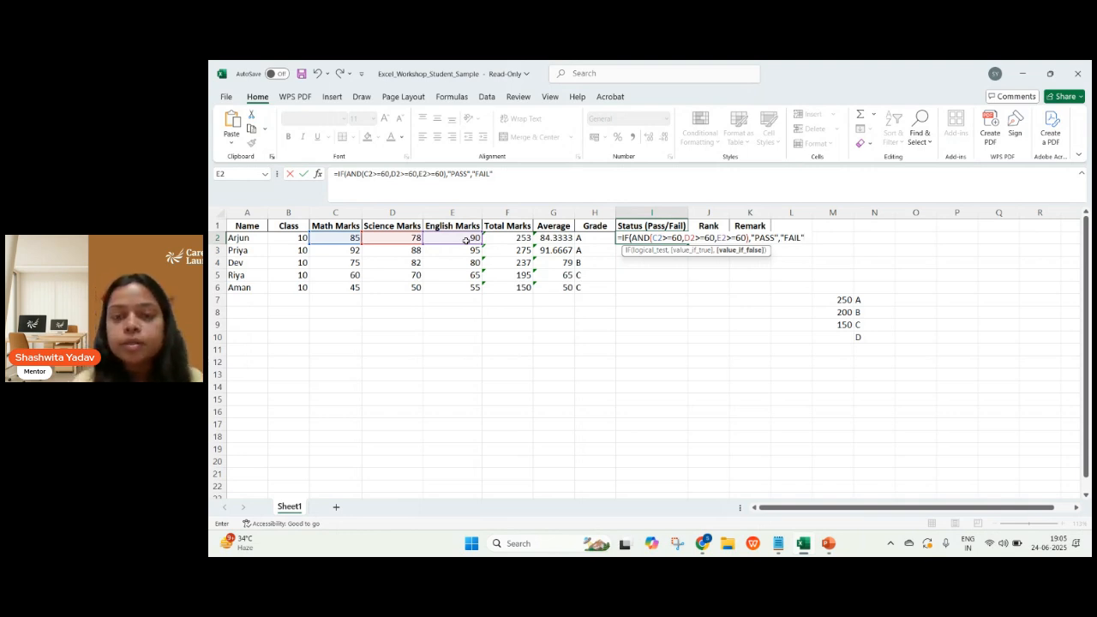
pyautogui.write(')')
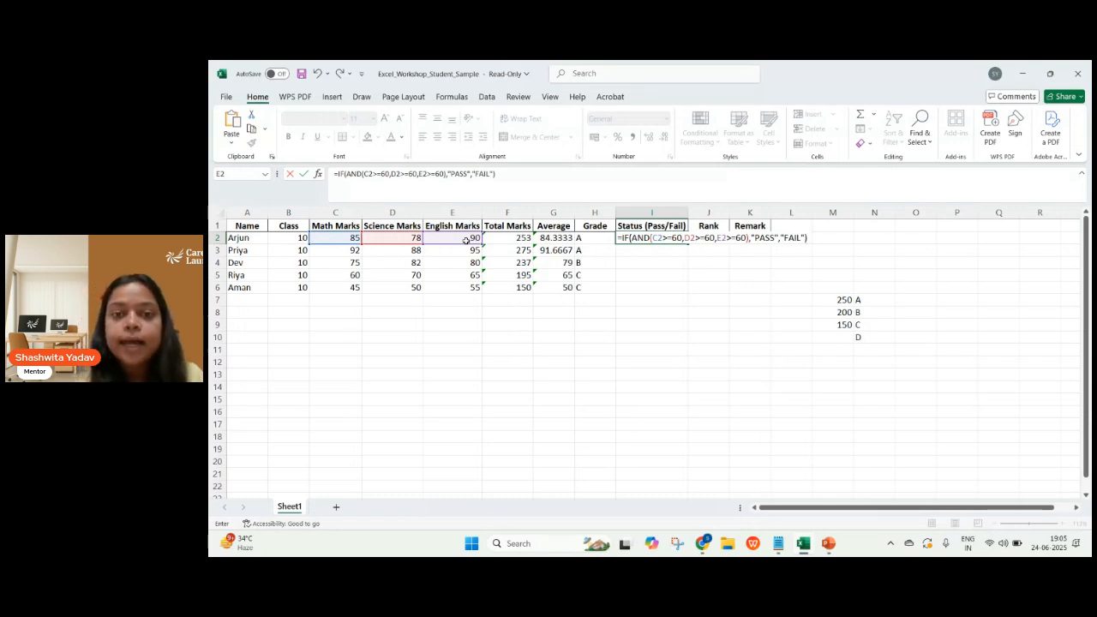
pyautogui.press('Return')
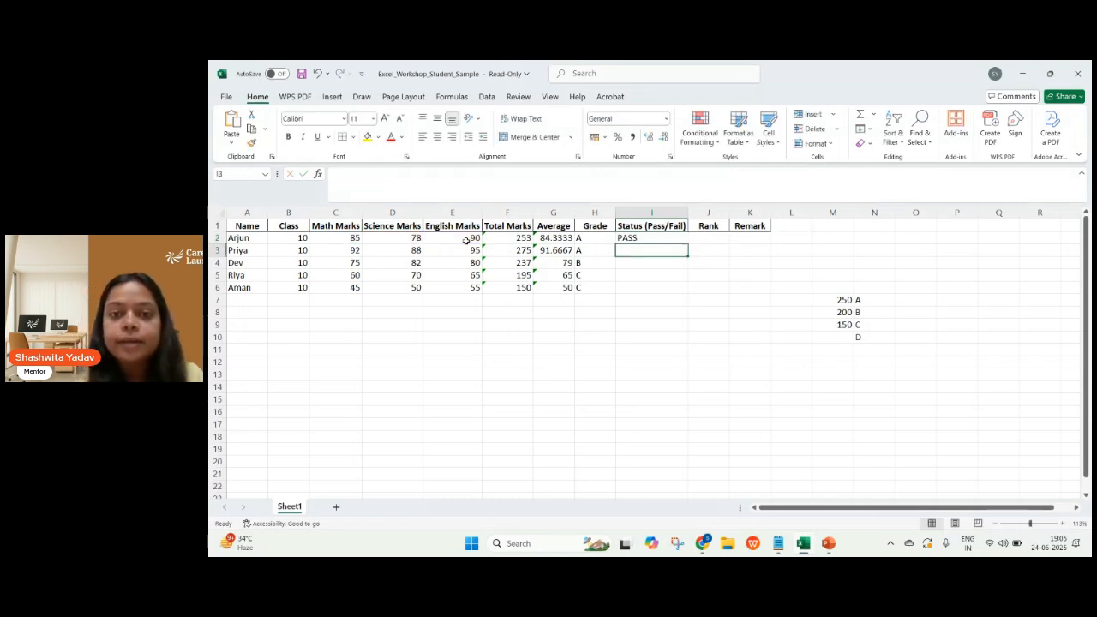
# Fill the Pass/Fail Status formula from I2 down to I6.
pyautogui.click(649, 234)
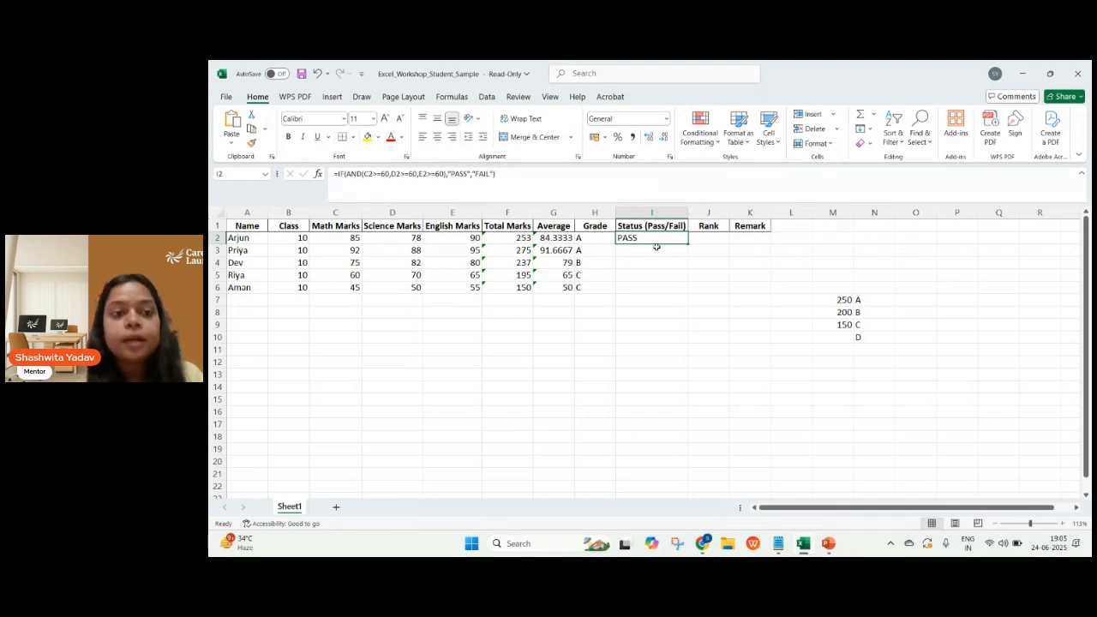
pyautogui.moveTo(688, 245); pyautogui.dragTo(689, 292)
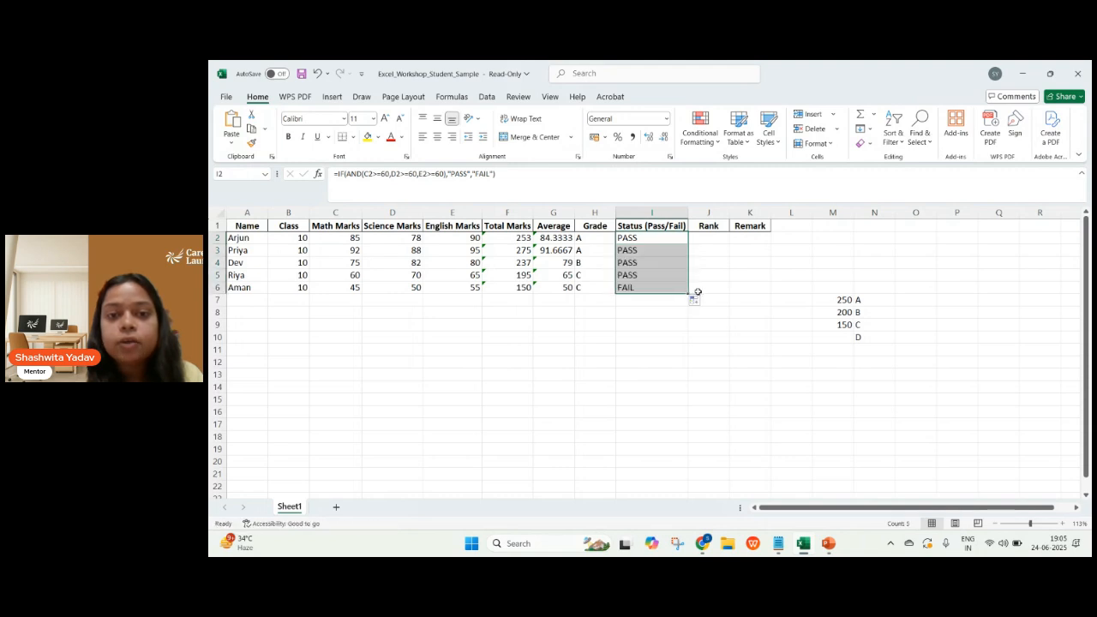
pyautogui.click(697, 293)
# Select Rank cell J2, check the RANK syntax on the PowerPoint slide, dismiss the chat notification, and return to the Excel workbook.
pyautogui.click(699, 239)
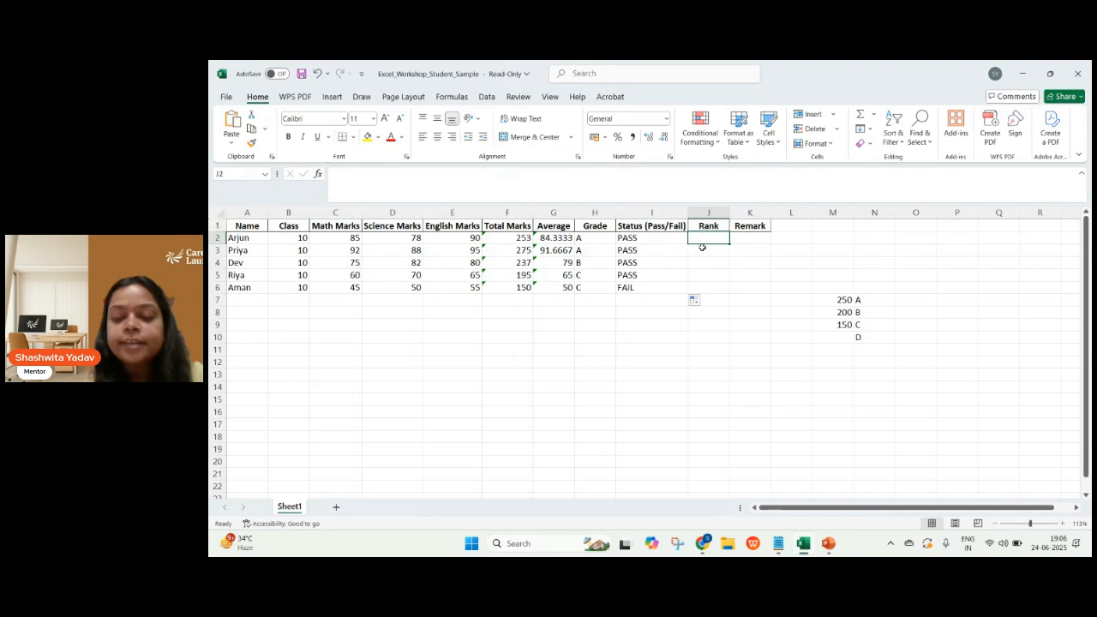
pyautogui.write('=')
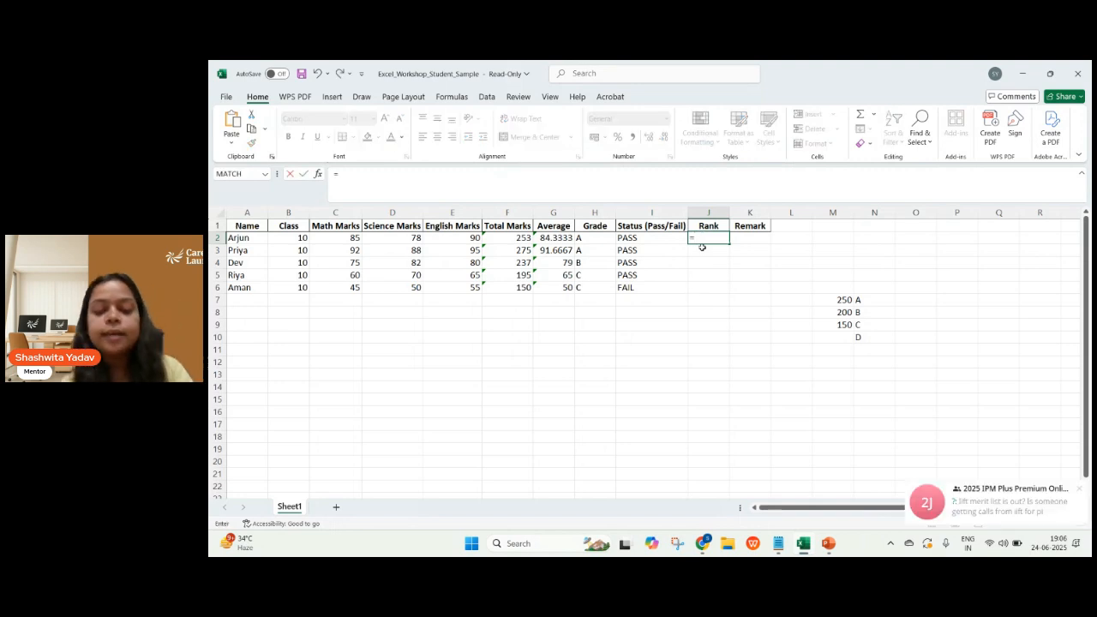
pyautogui.press('Escape')
pyautogui.hotkey('alt', 'Tab')
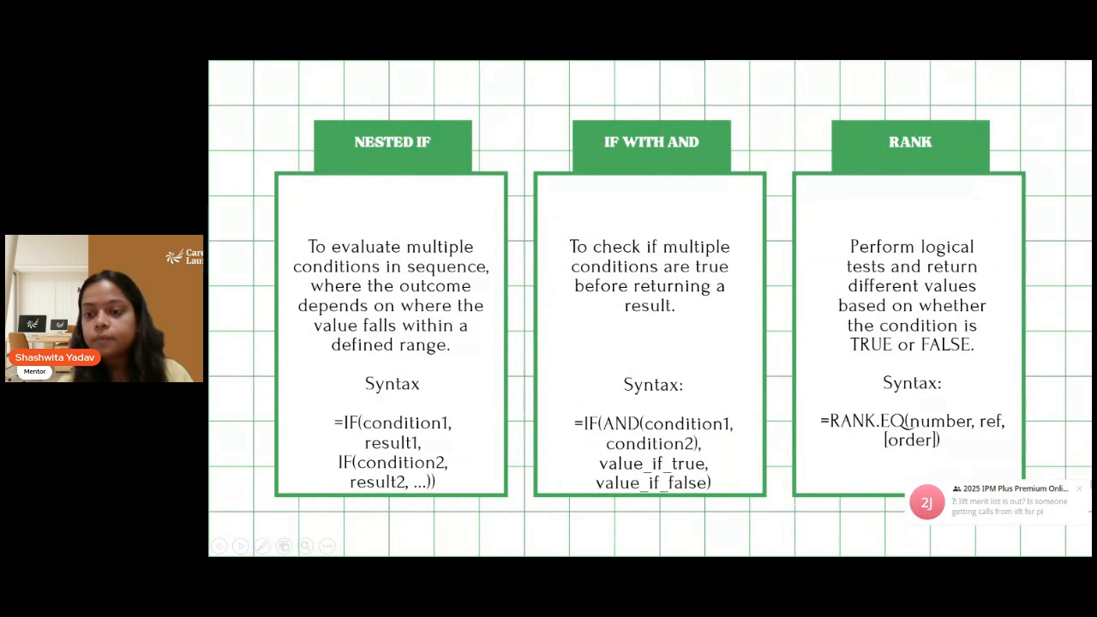
pyautogui.click(1080, 489)
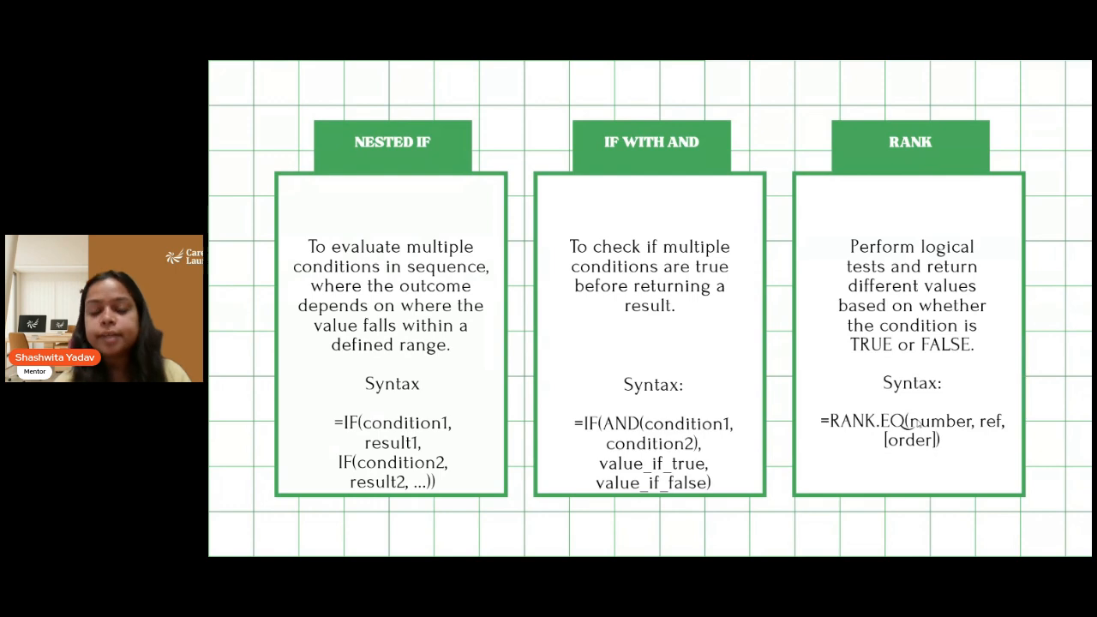
pyautogui.hotkey('alt', 'Tab')
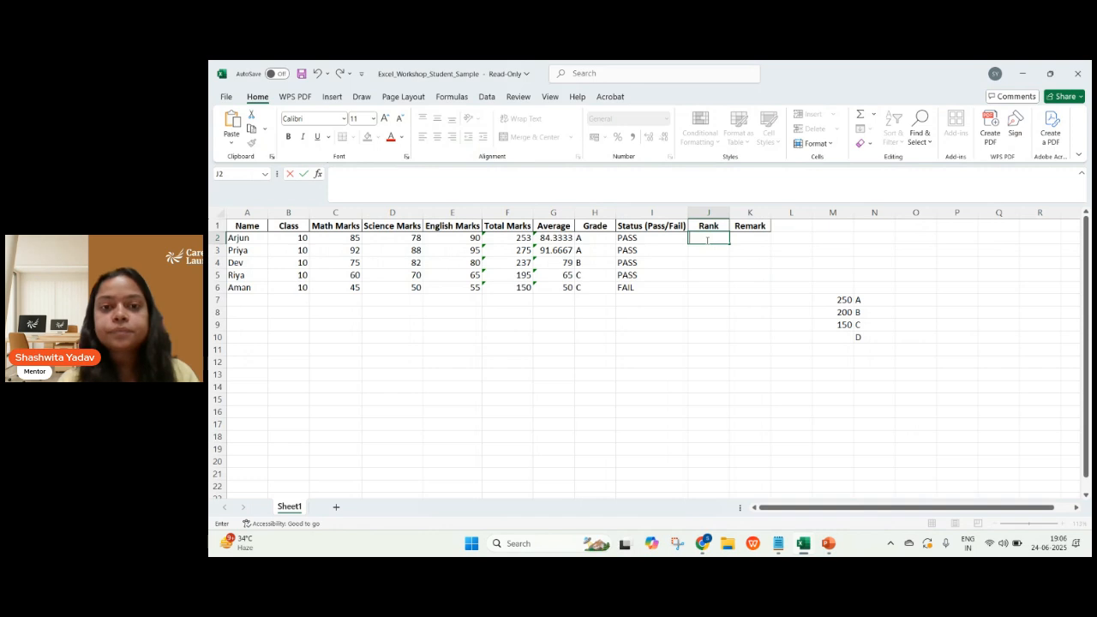
# Begin a formula in Rank cell J2 with the suggested RANK.EQ function.
pyautogui.write('=R')
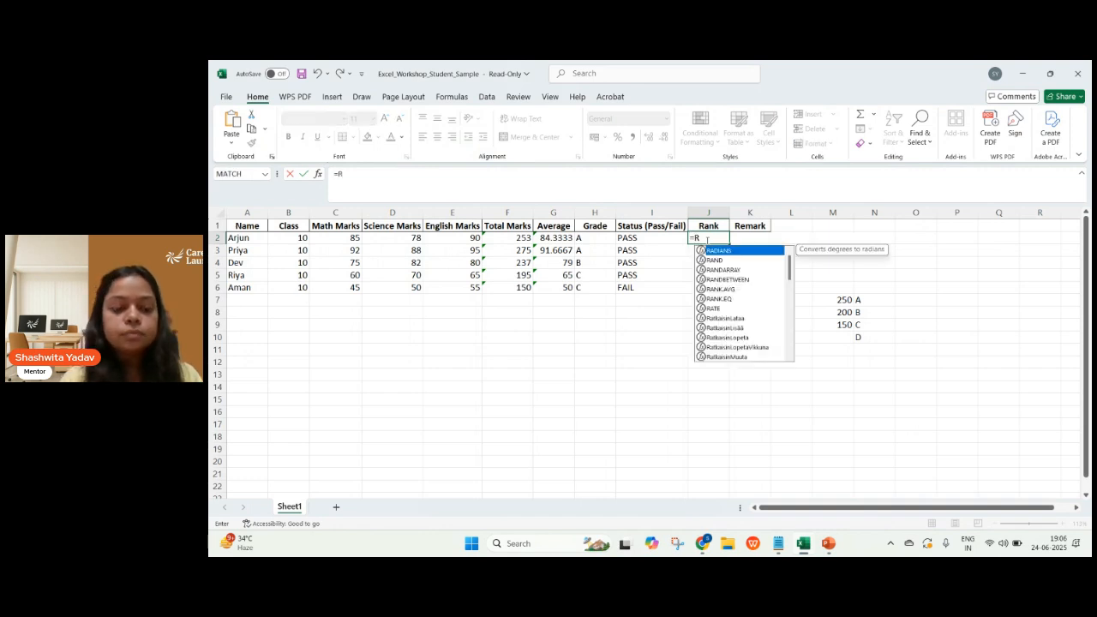
pyautogui.write('ANK')
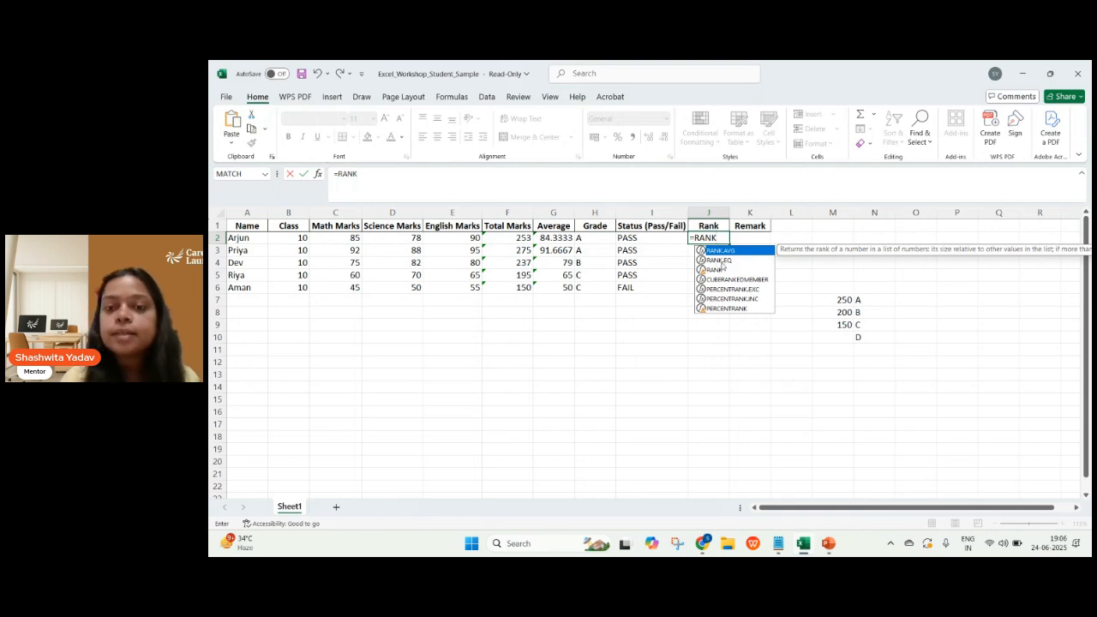
pyautogui.press('Down')
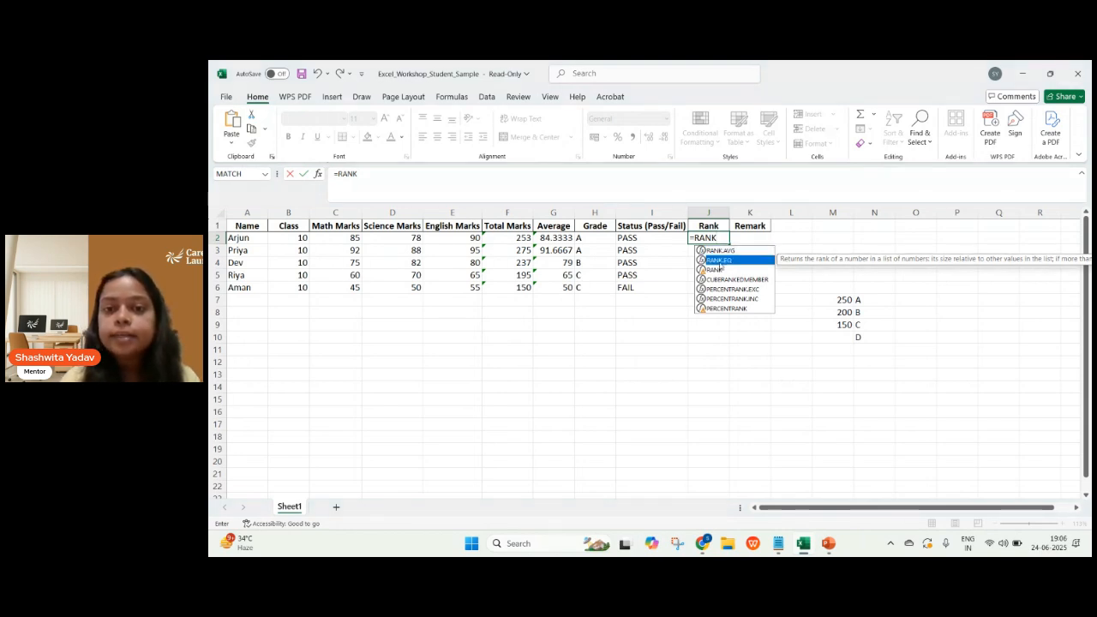
pyautogui.doubleClick(719, 261)
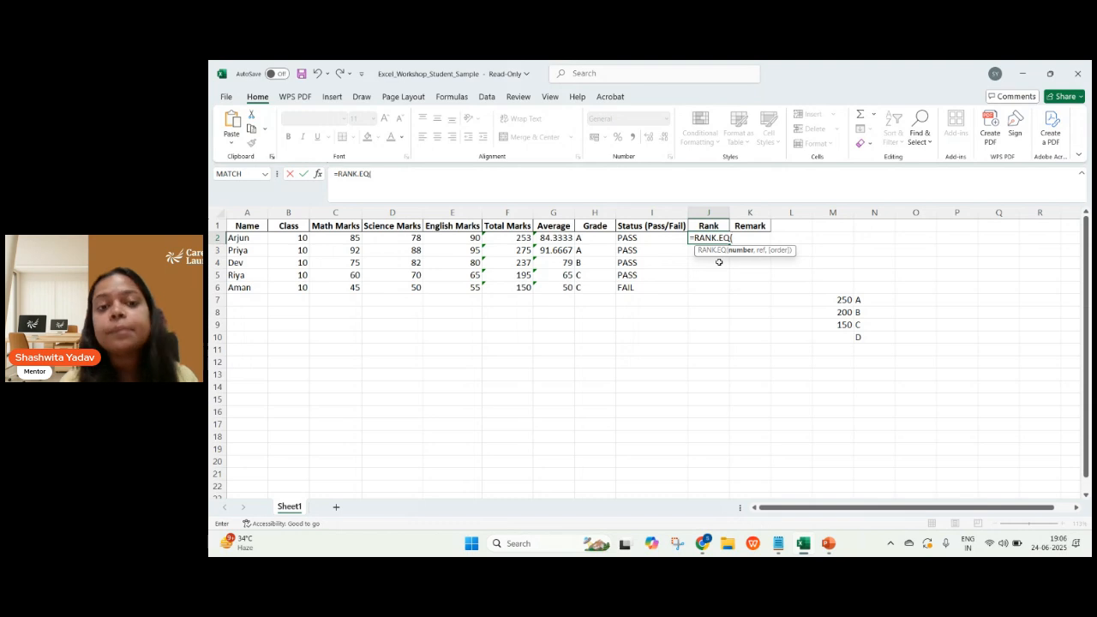
# Complete J2's RANK.EQ formula with F2 as the number and F2:F6 as the reference range, leaving out the order.
pyautogui.click(514, 237)
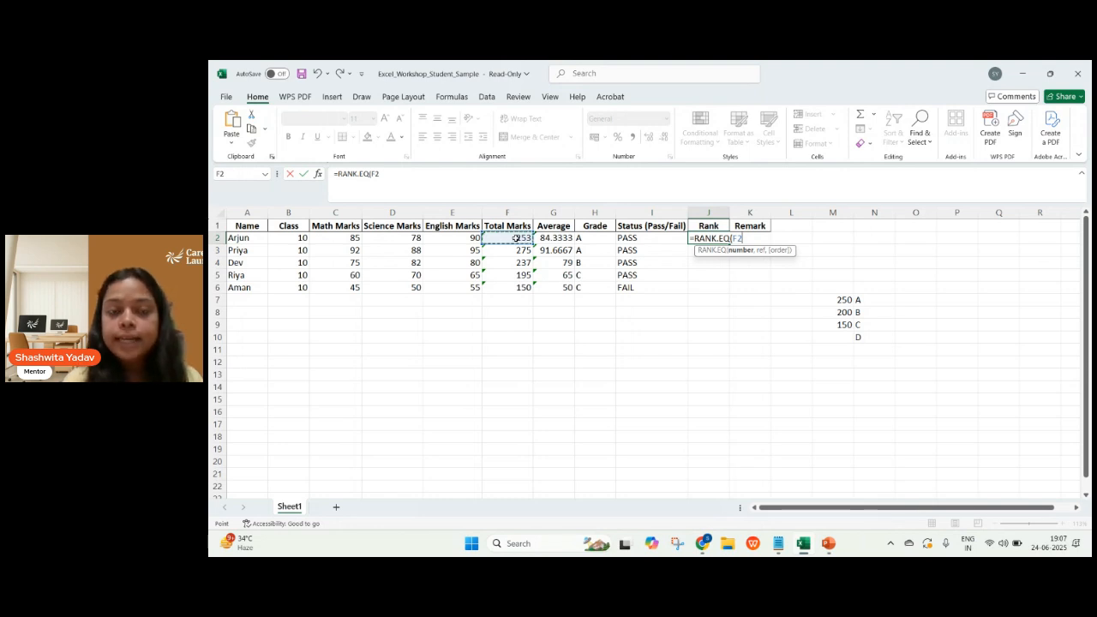
pyautogui.write(',')
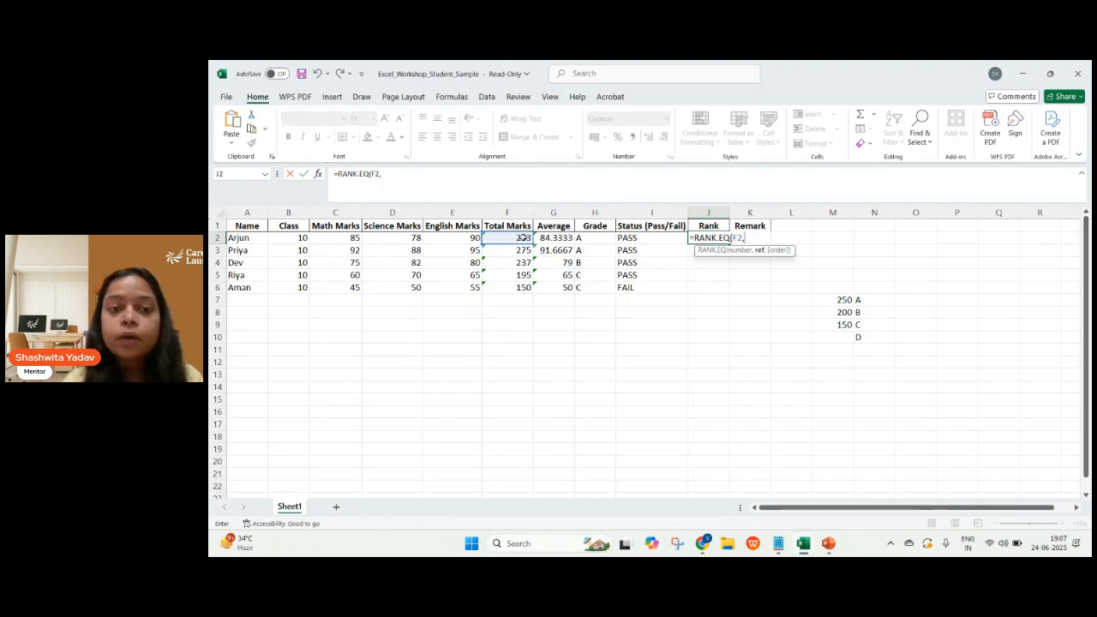
pyautogui.moveTo(522, 237); pyautogui.dragTo(522, 276)
pyautogui.moveTo(520, 289); pyautogui.dragTo(520, 289)
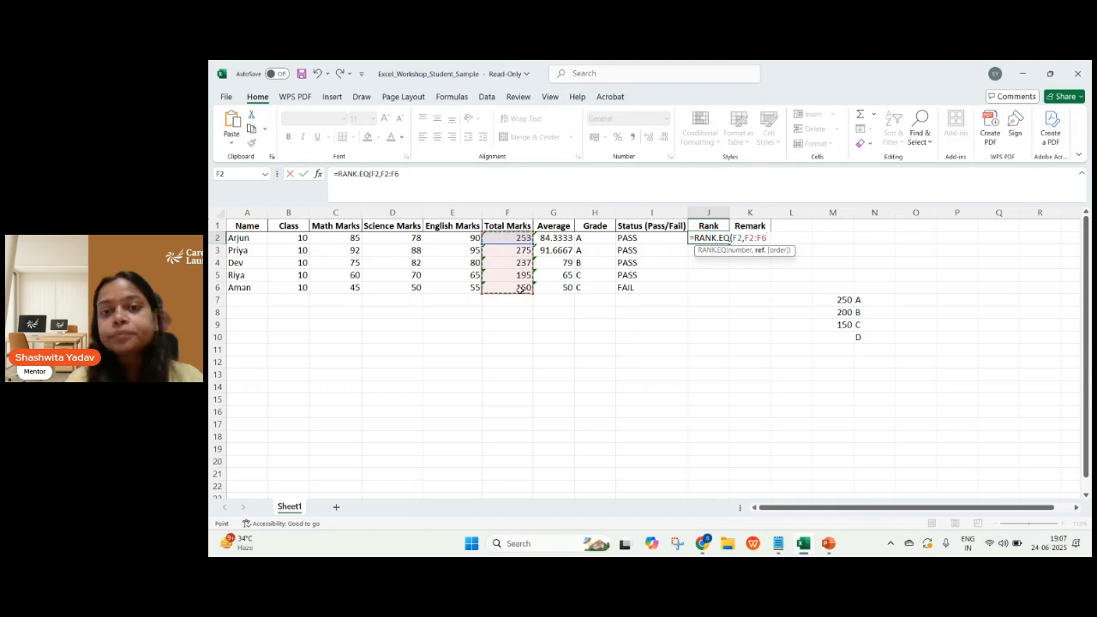
pyautogui.write(')')
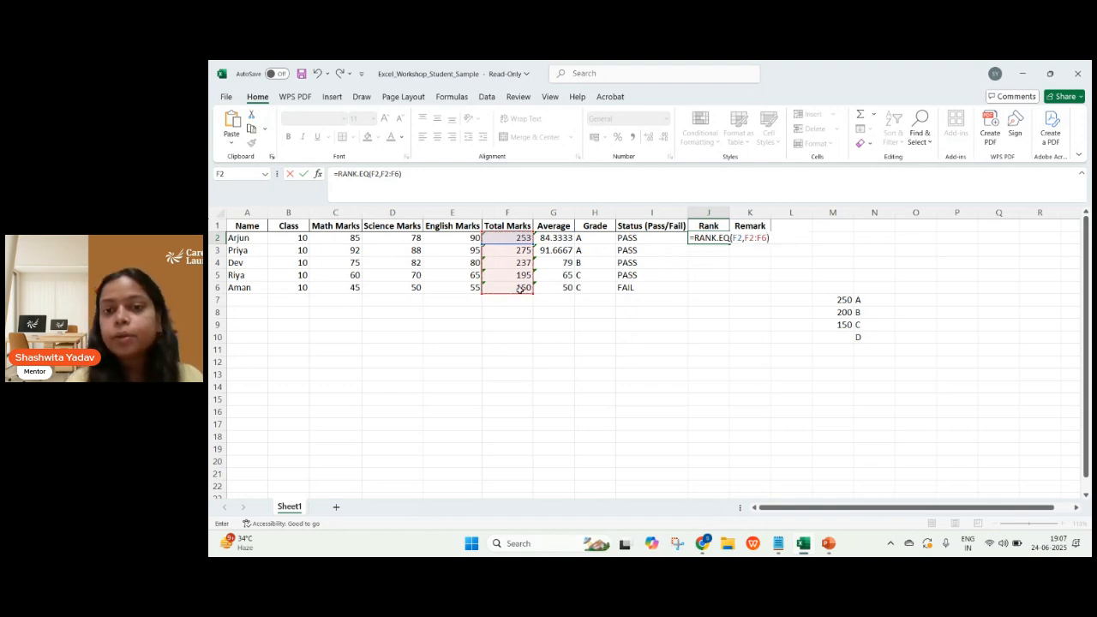
pyautogui.press('Return')
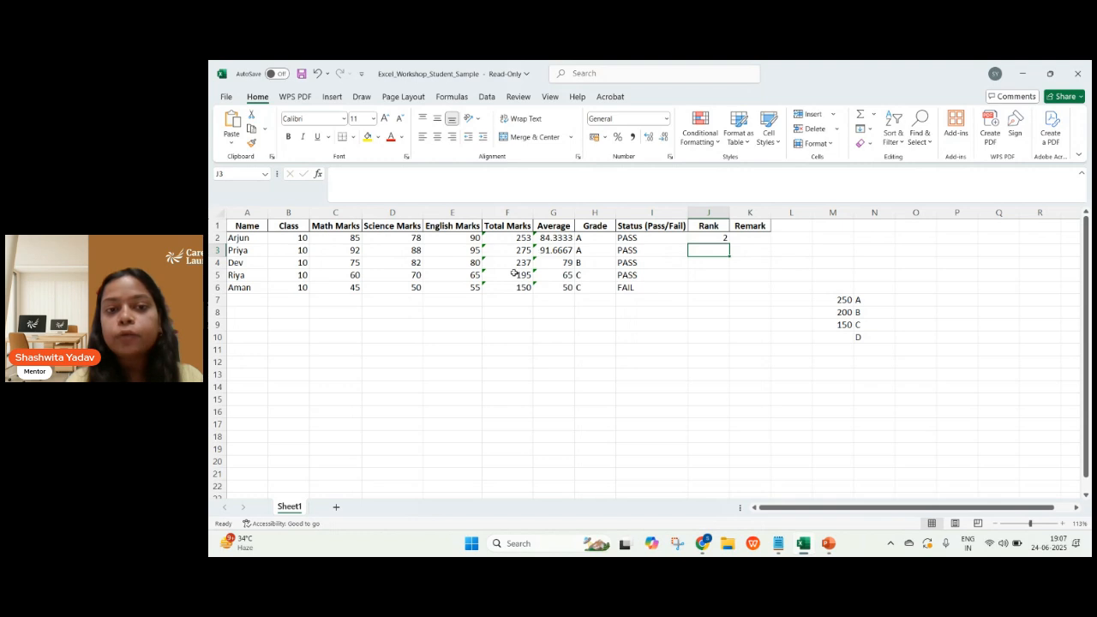
pyautogui.click(709, 238)
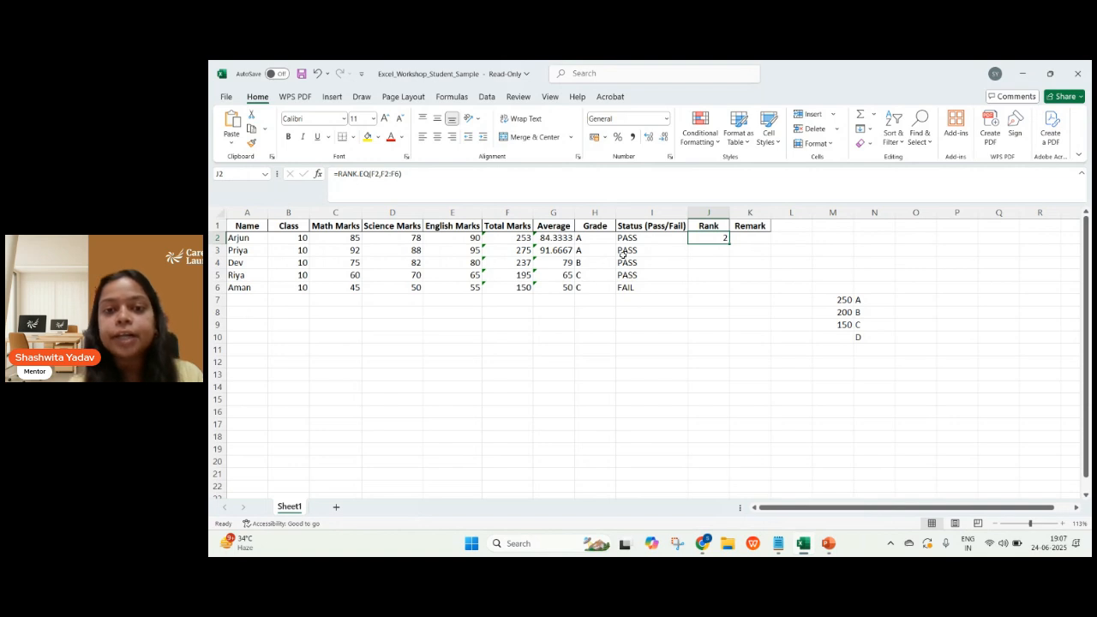
pyautogui.doubleClick(716, 240)
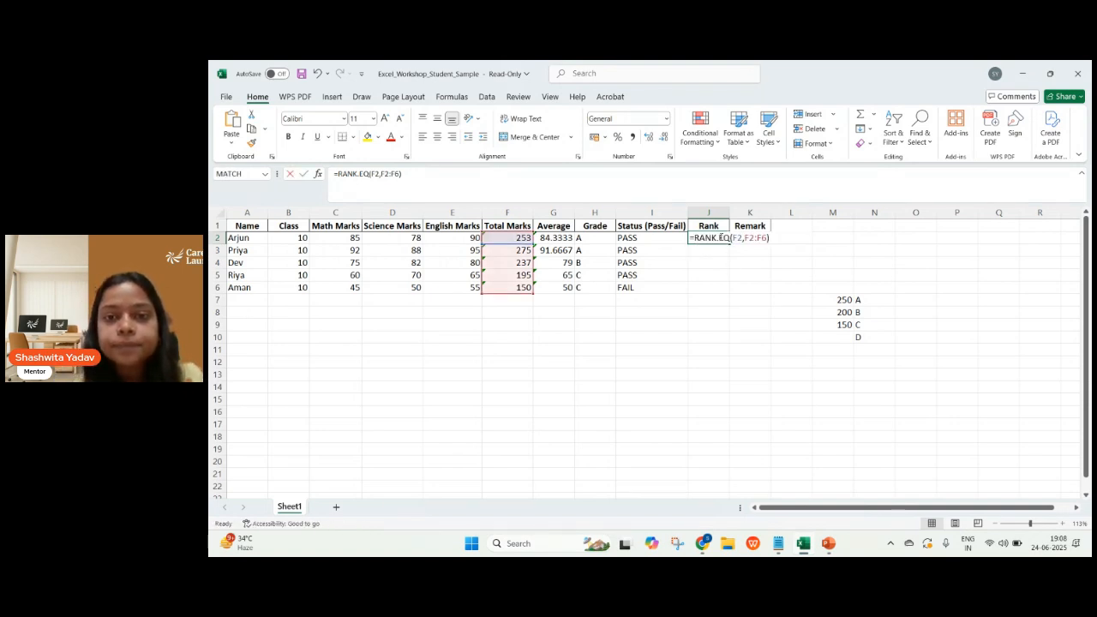
pyautogui.click(709, 276)
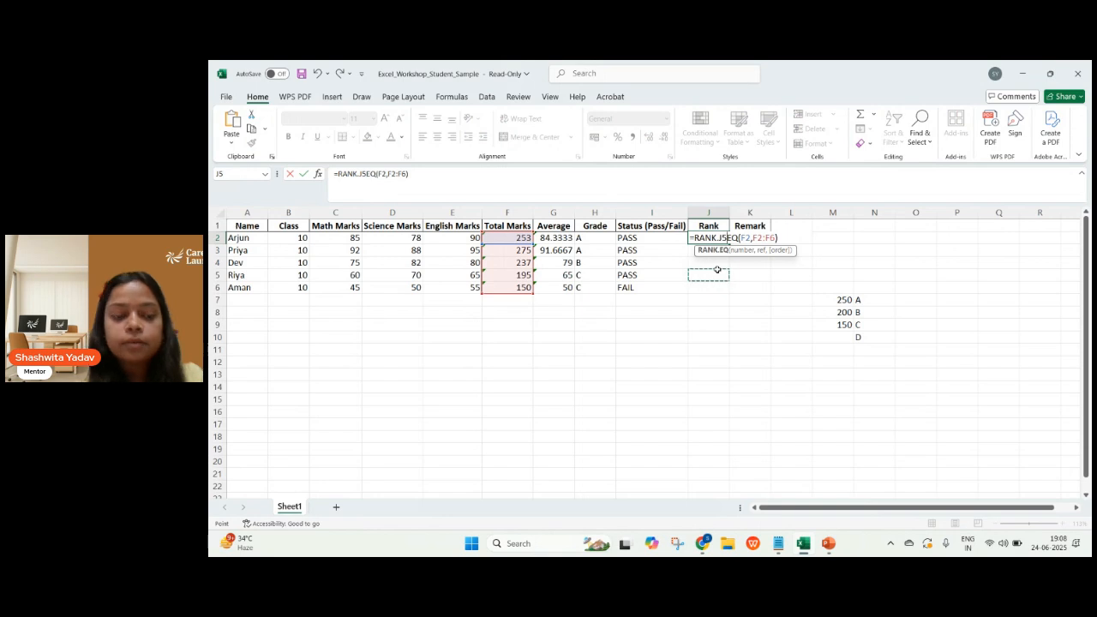
pyautogui.press('Escape')
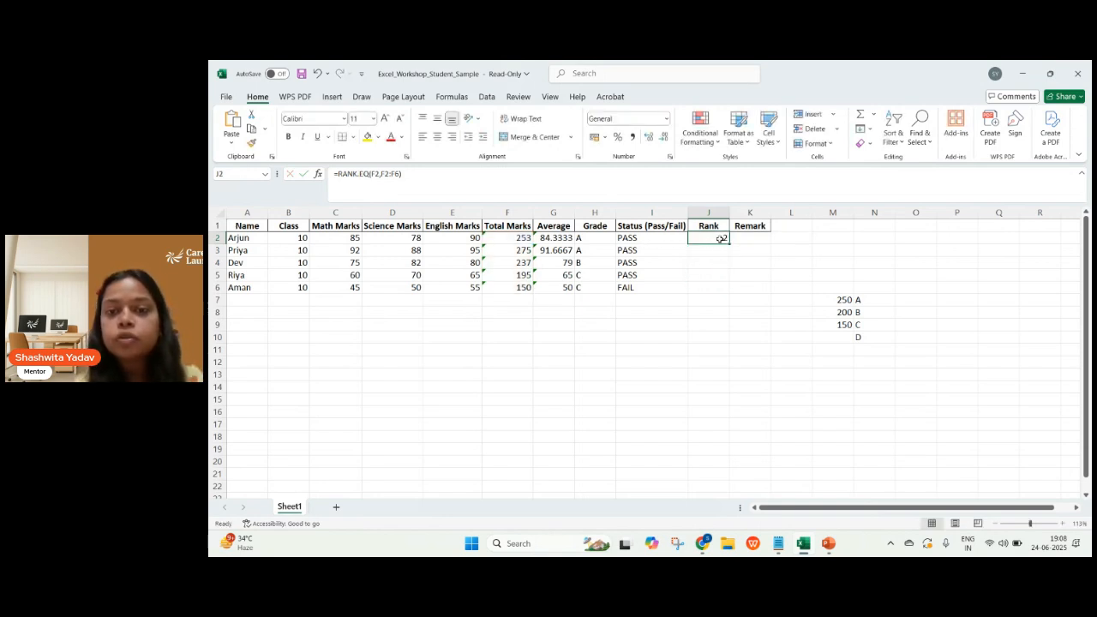
# Lock the rows of the reference range in J2's RANK.EQ formula as F$2:F$6 and reselect J2.
pyautogui.doubleClick(721, 238)
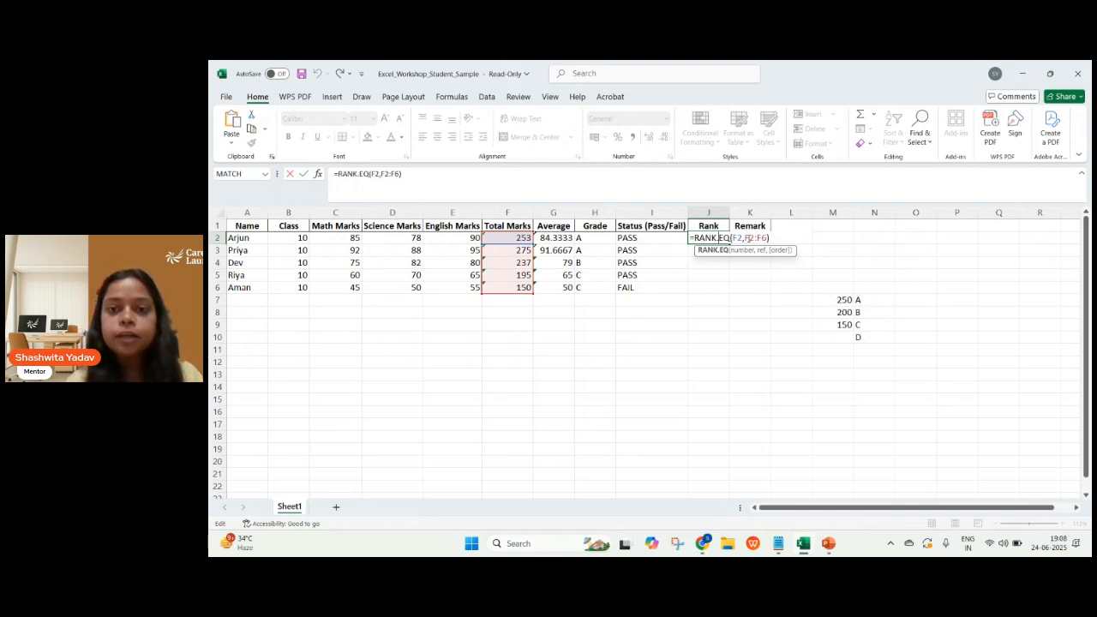
pyautogui.click(749, 238)
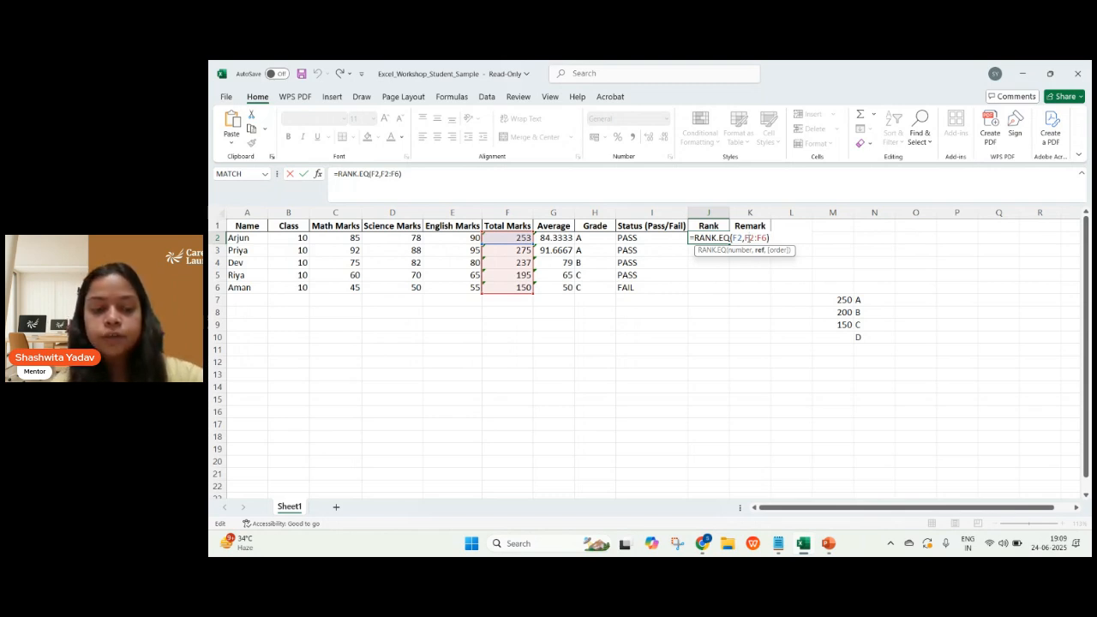
pyautogui.click(747, 239)
pyautogui.write('$')
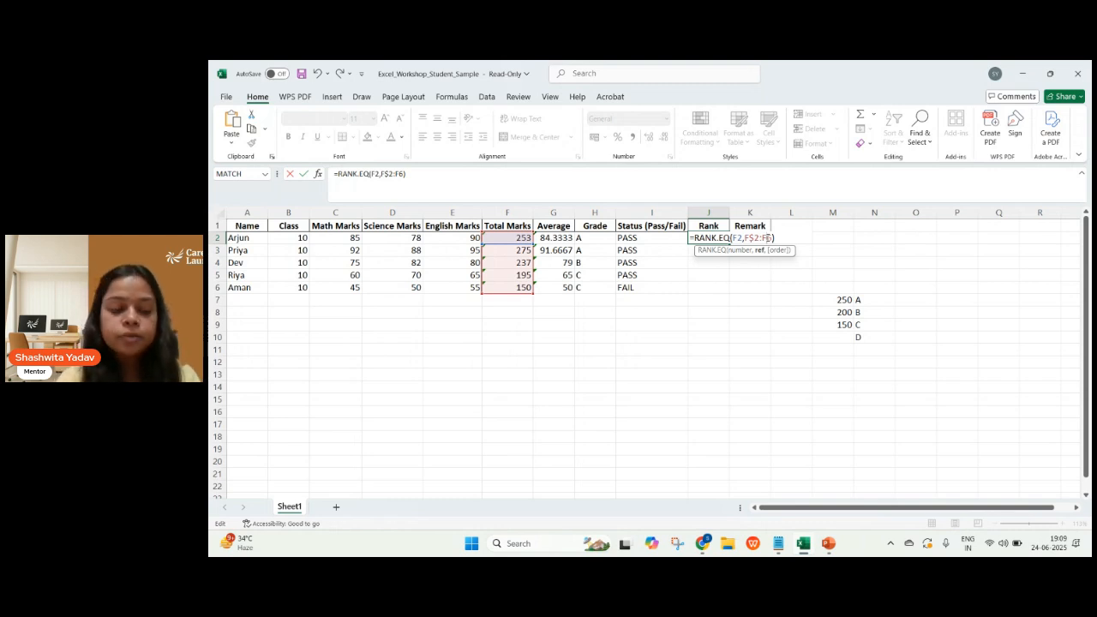
pyautogui.write('$')
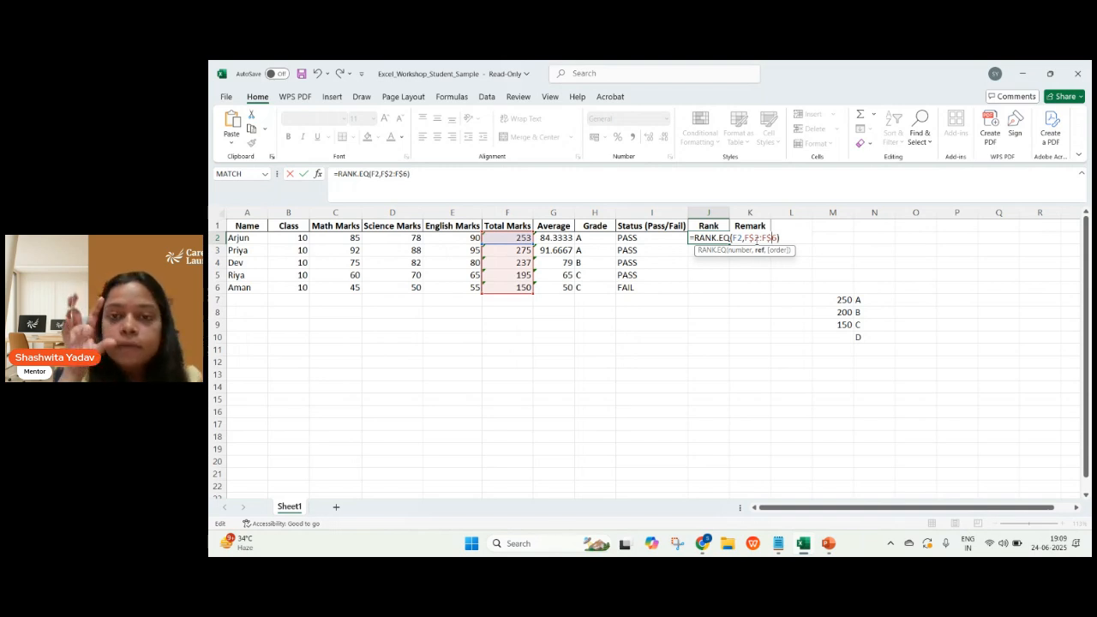
pyautogui.press('Return')
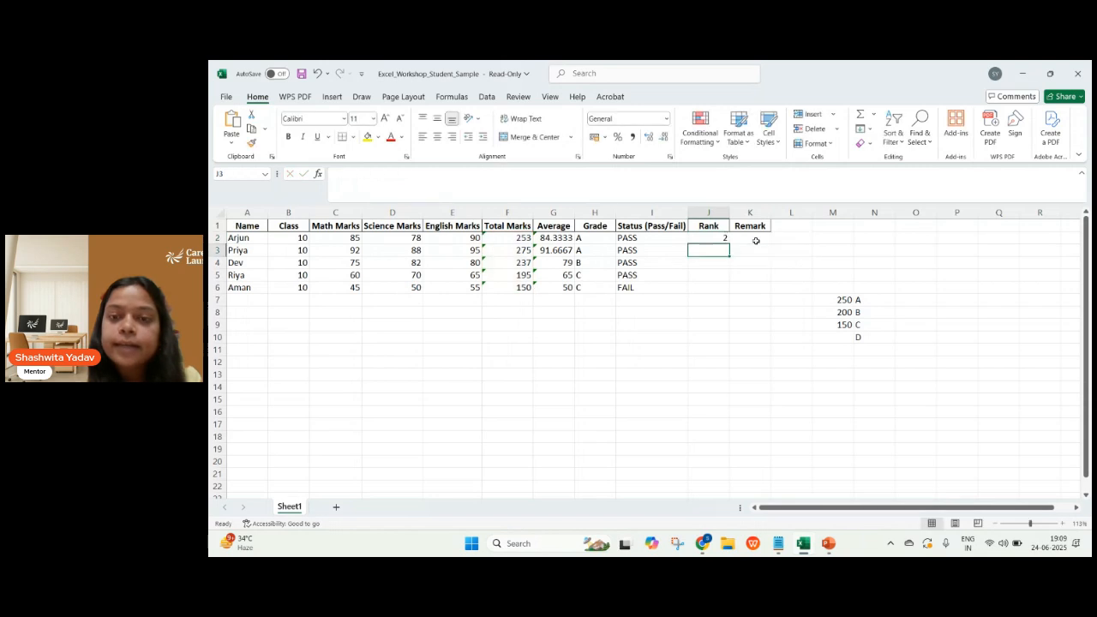
pyautogui.click(722, 238)
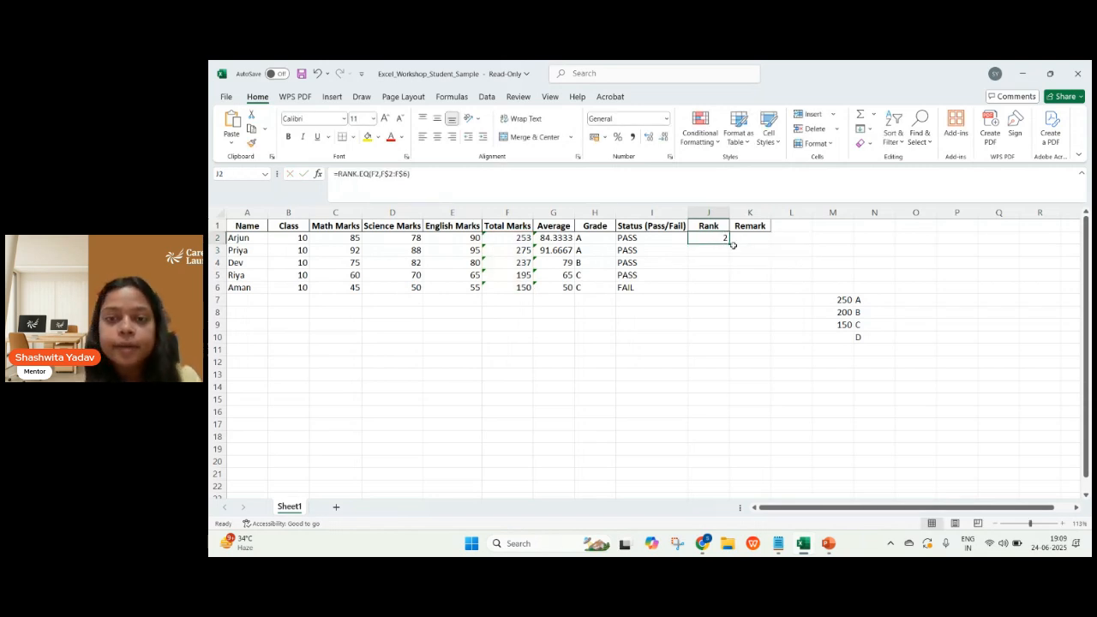
# Fill J2's row-locked rank formula down to J6, and undo both the fill and the row locks.
pyautogui.moveTo(731, 245); pyautogui.dragTo(729, 294)
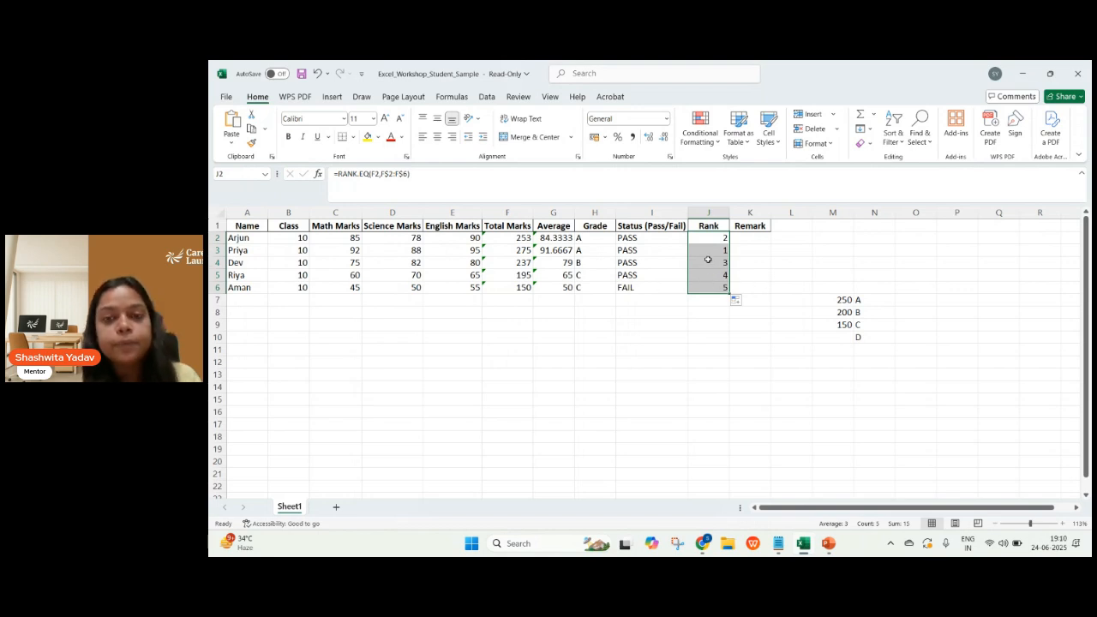
pyautogui.hotkey('ctrl', 'z')
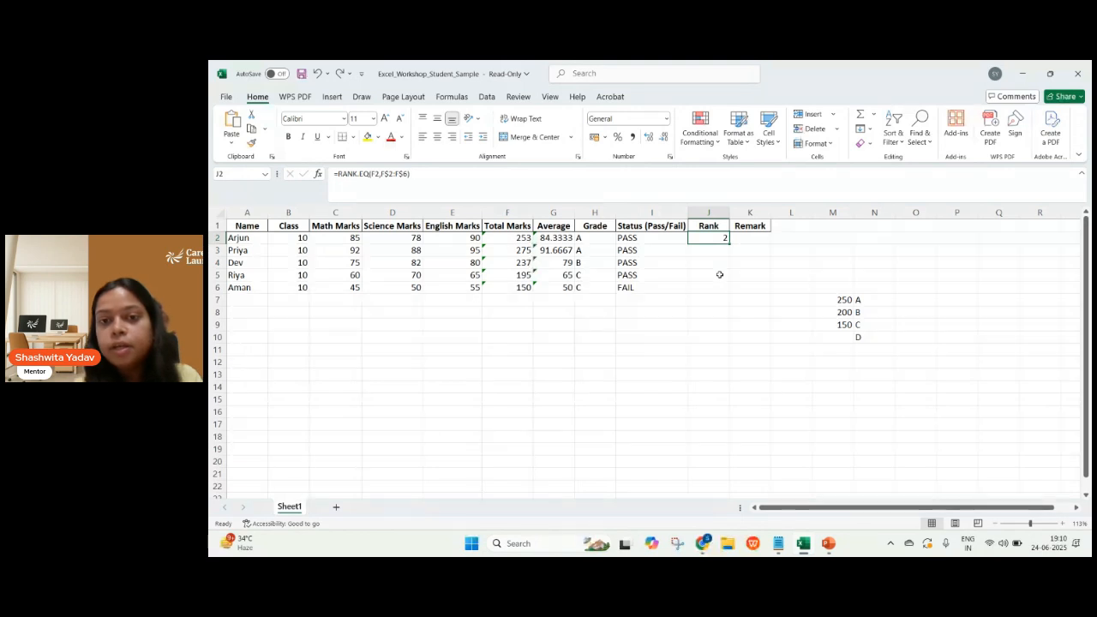
pyautogui.hotkey('ctrl', 'z')
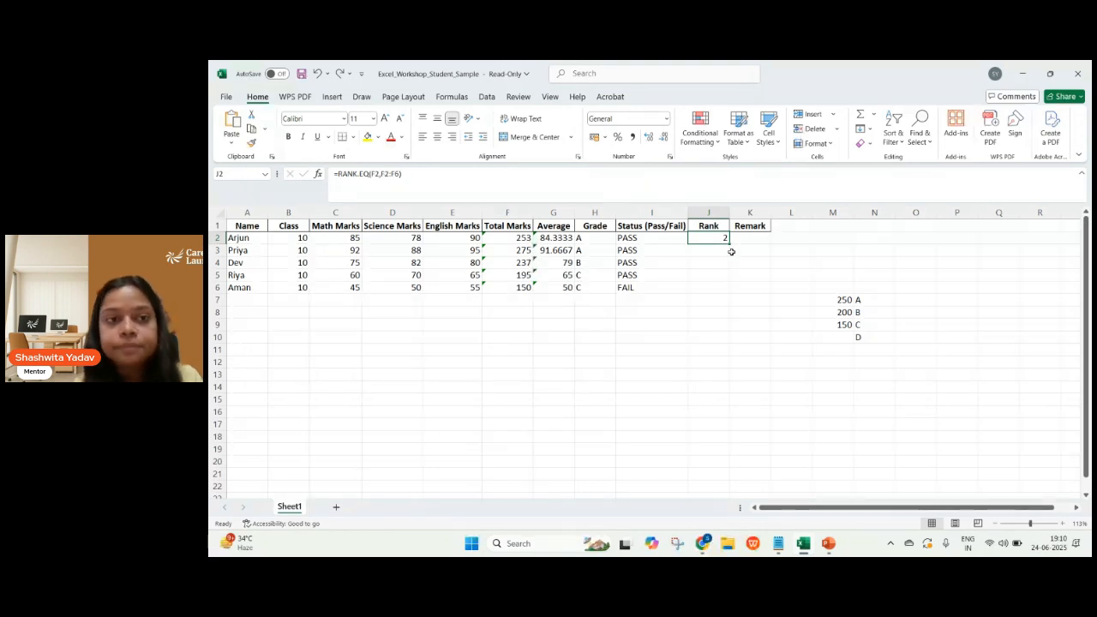
# Inspect J2's RANK.EQ formula with the unlocked reference F2:F6 and copy it down through J6.
pyautogui.doubleClick(719, 240)
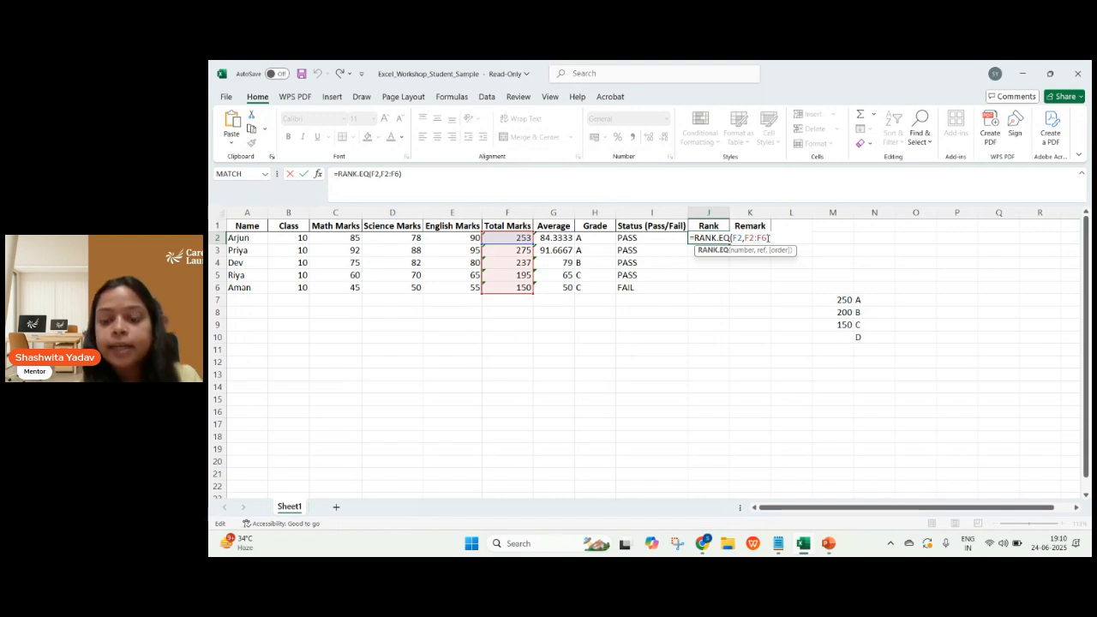
pyautogui.press('Return')
pyautogui.click(724, 239)
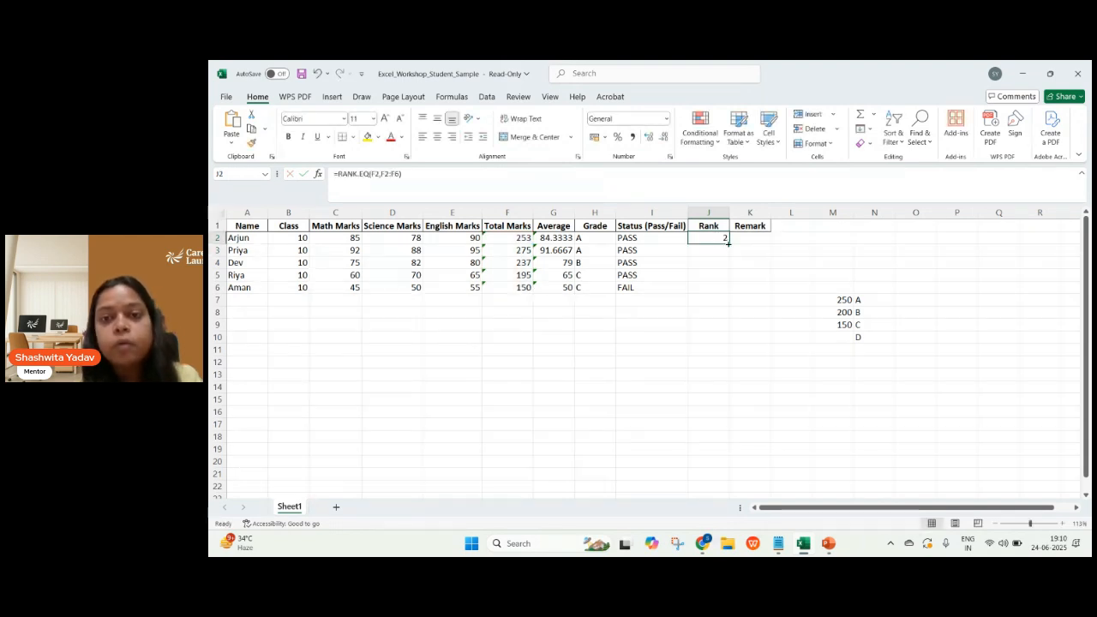
pyautogui.moveTo(730, 245); pyautogui.dragTo(729, 291)
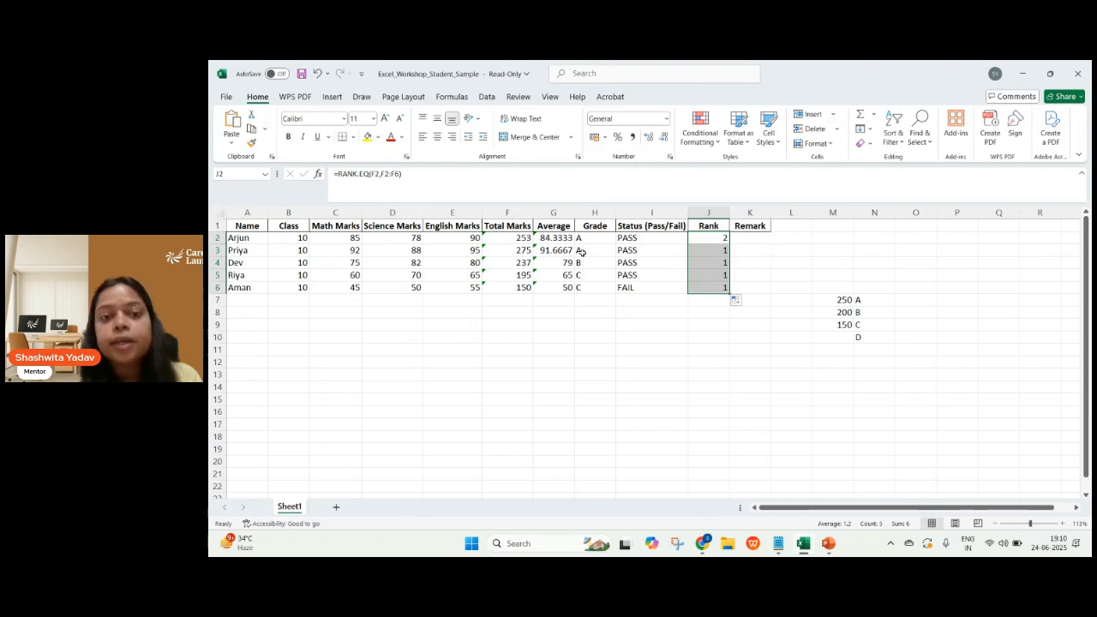
# Highlight F3:F7 and F4:F8 in the Total Marks column to trace how the unlocked reference range shifts per row.
pyautogui.click(505, 250)
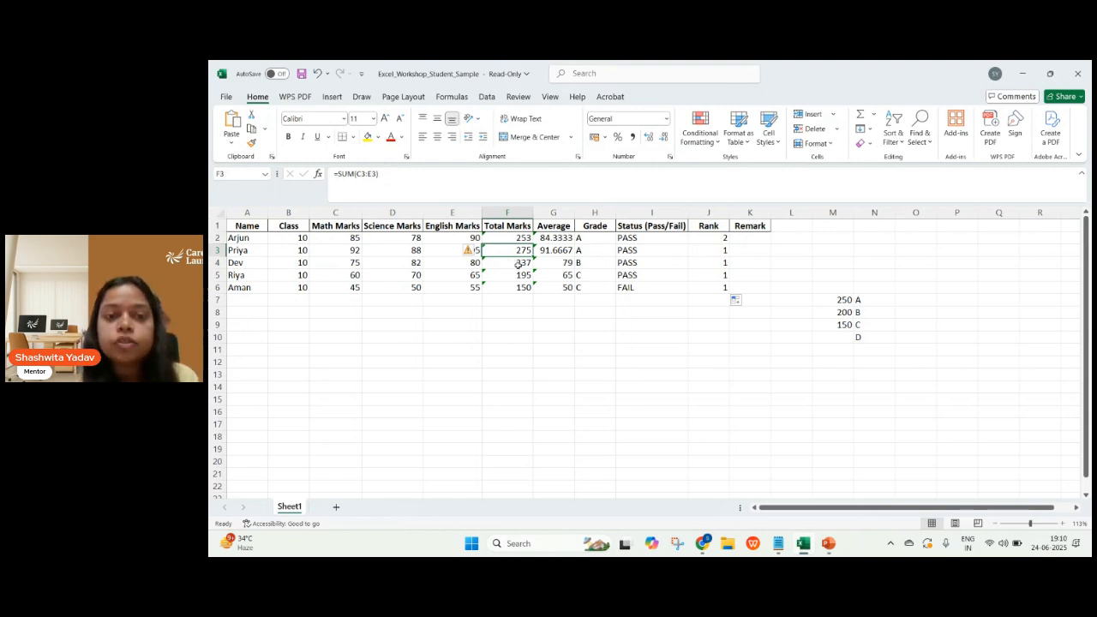
pyautogui.moveTo(517, 251); pyautogui.dragTo(514, 300)
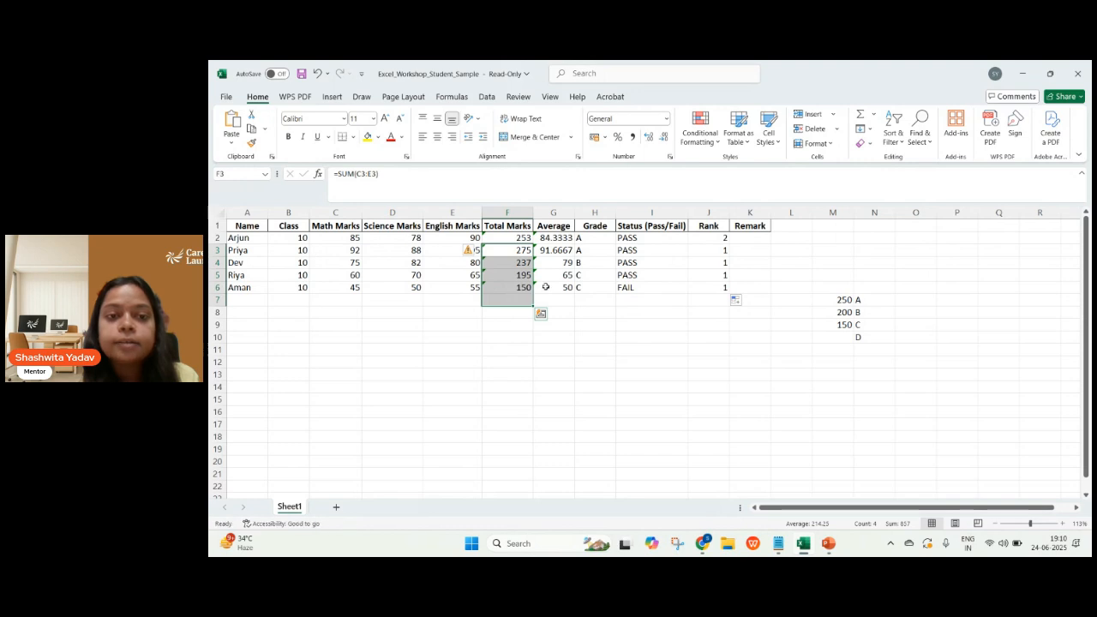
pyautogui.click(560, 279)
pyautogui.moveTo(512, 262); pyautogui.dragTo(516, 313)
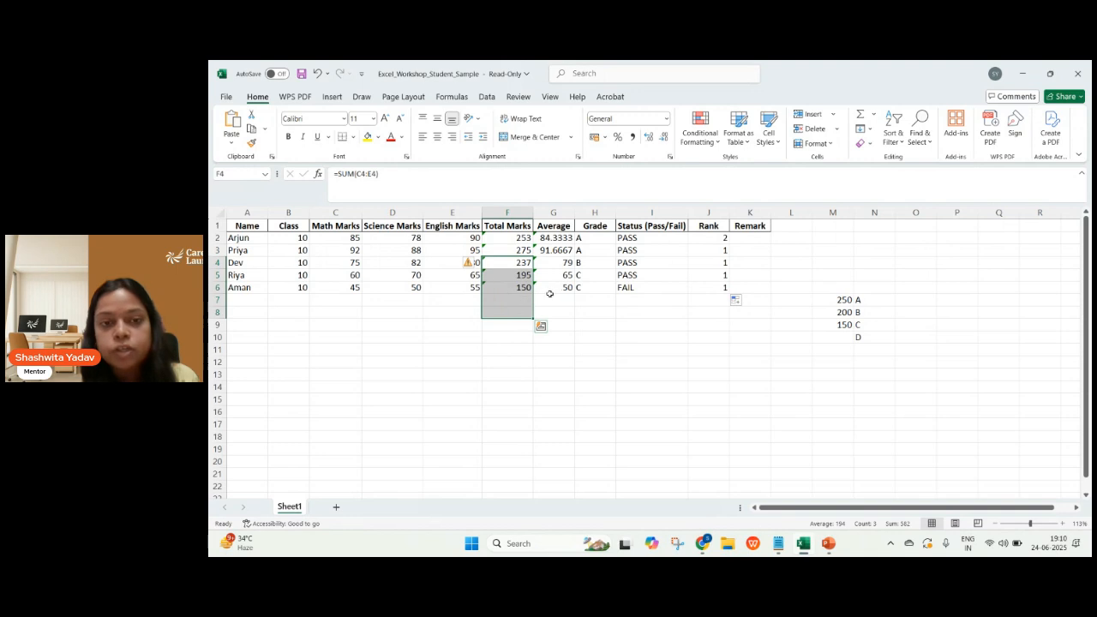
pyautogui.click(550, 290)
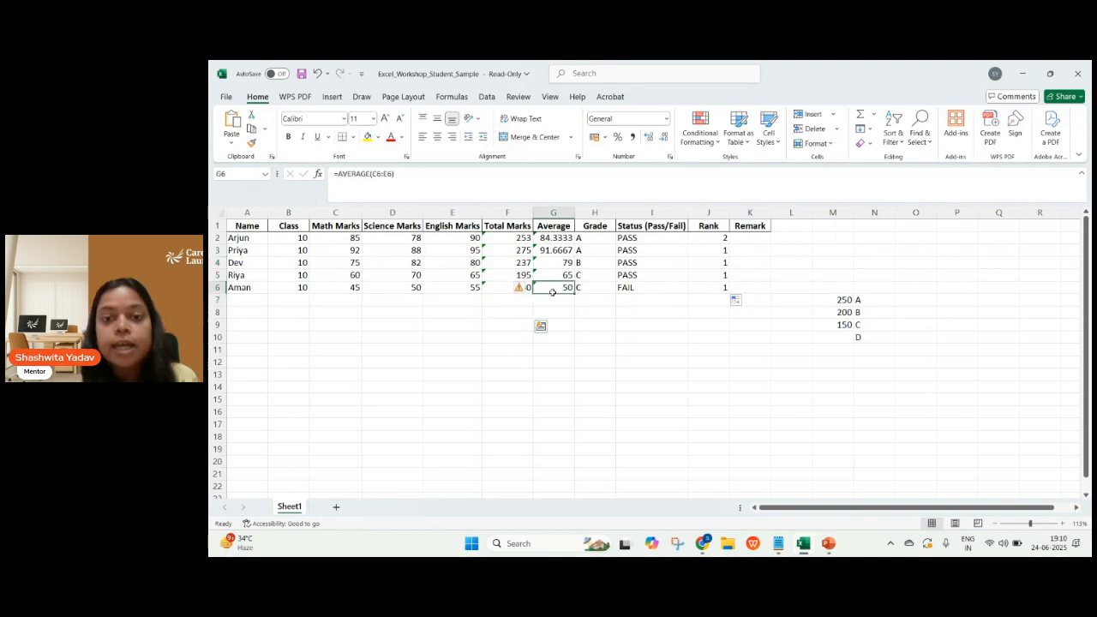
# Clear the copied rank formulas from J3:J6, keeping the formula in J2.
pyautogui.click(719, 283)
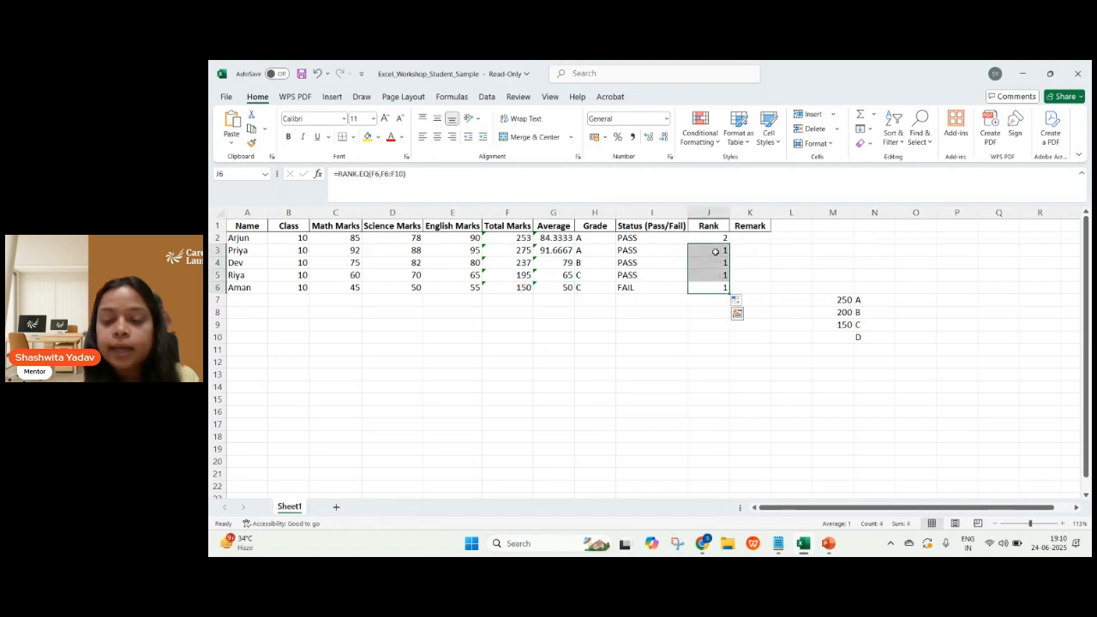
pyautogui.press('BackSpace')
pyautogui.click(757, 263)
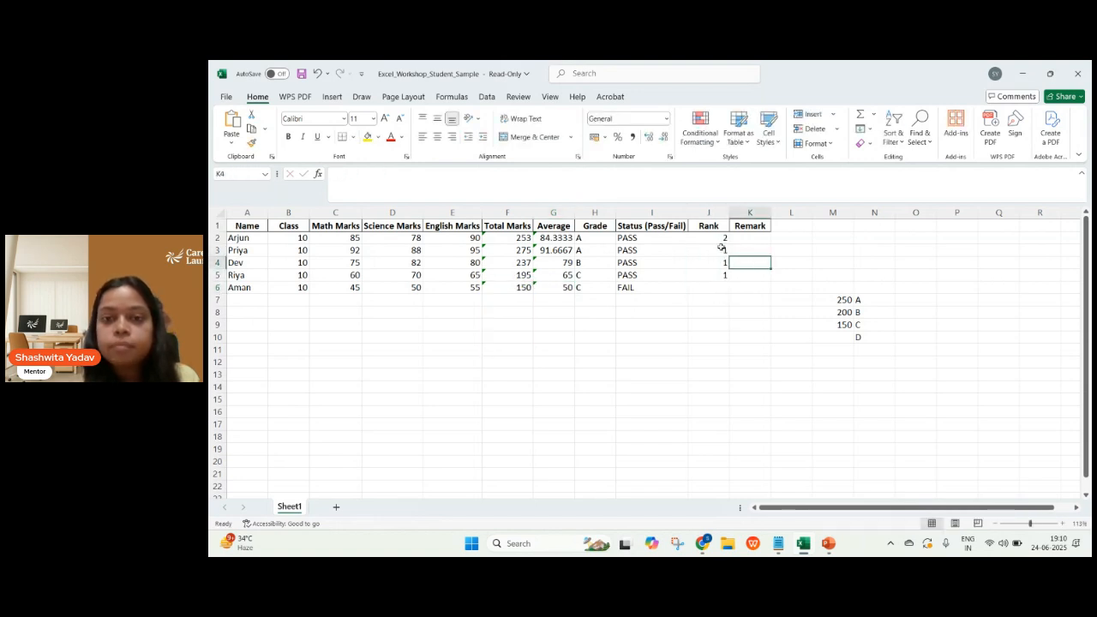
pyautogui.moveTo(724, 250); pyautogui.dragTo(721, 274)
pyautogui.press('Delete')
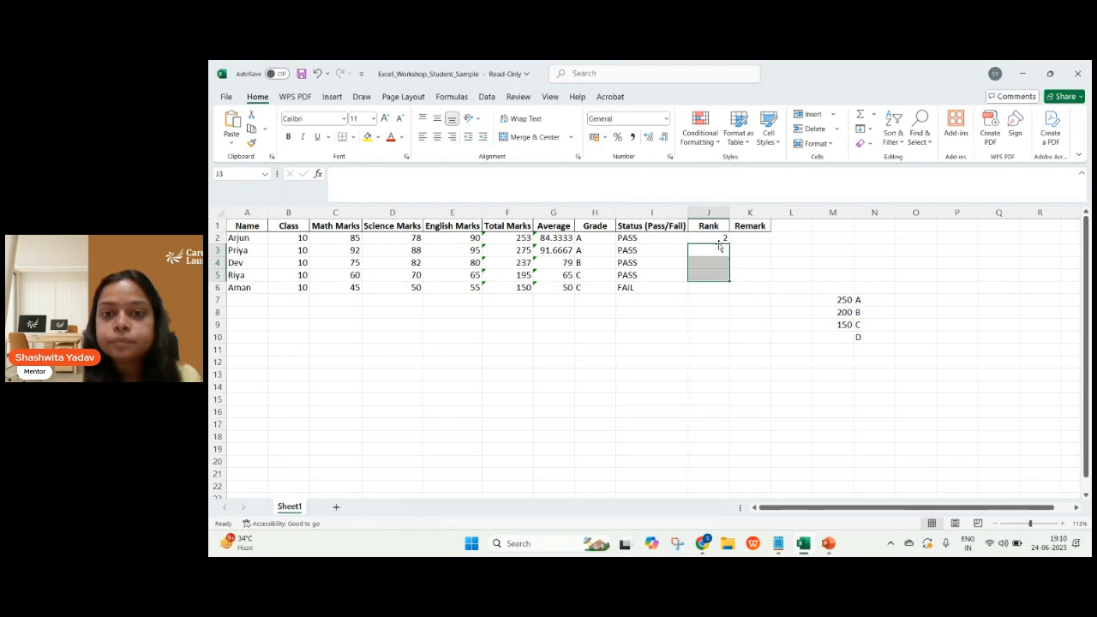
# Lock the reference rows in J2's RANK.EQ formula as F$2:F$6 and fill the formula down to J6.
pyautogui.doubleClick(719, 237)
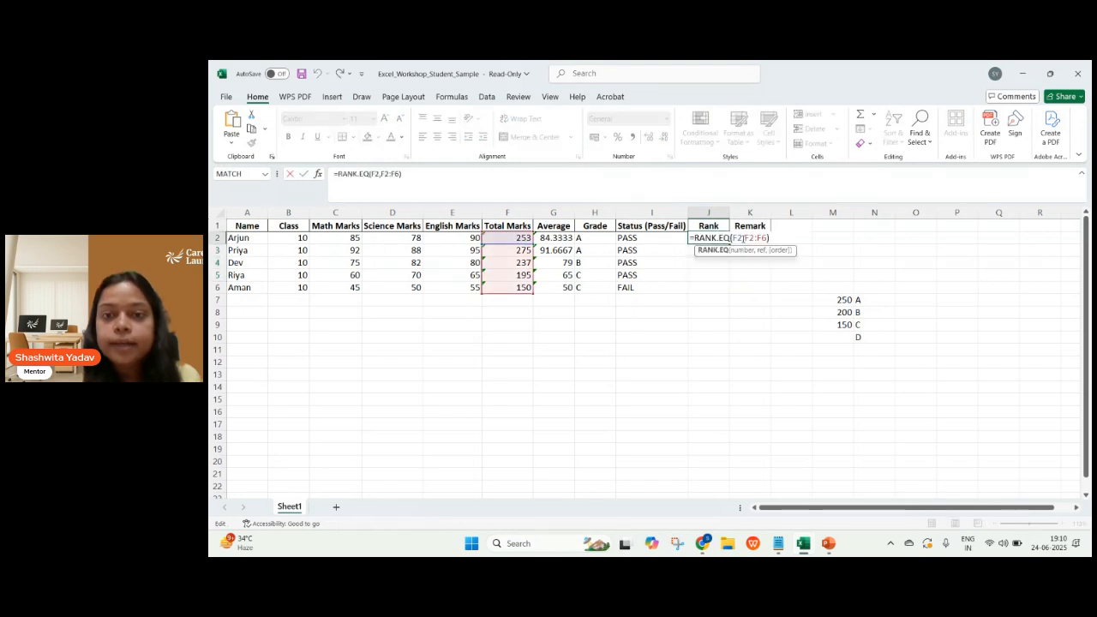
pyautogui.click(750, 237)
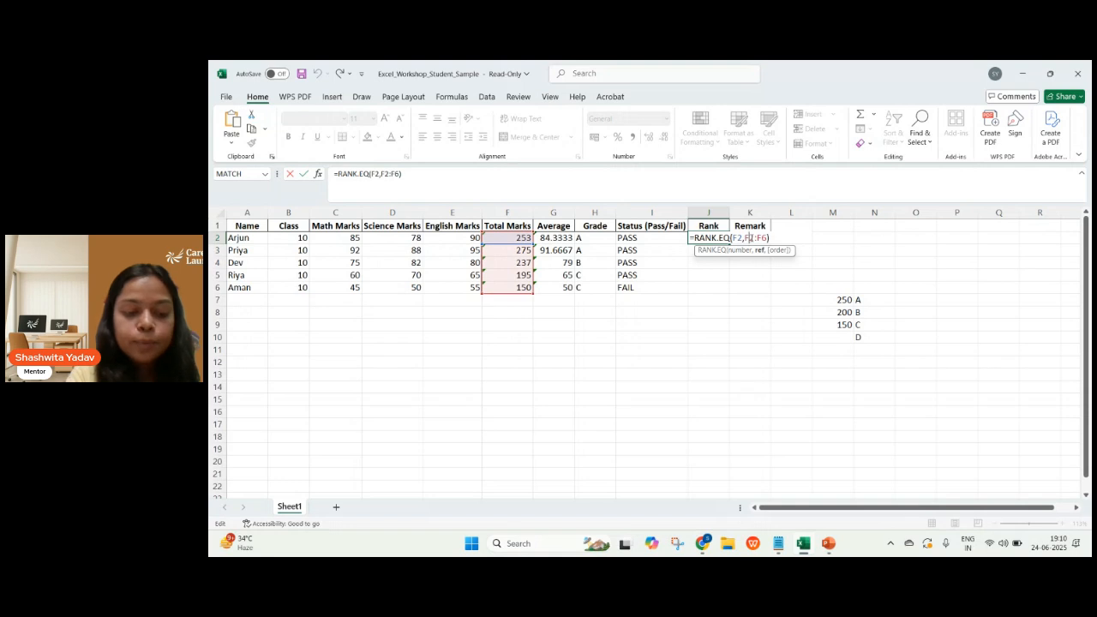
pyautogui.write('$')
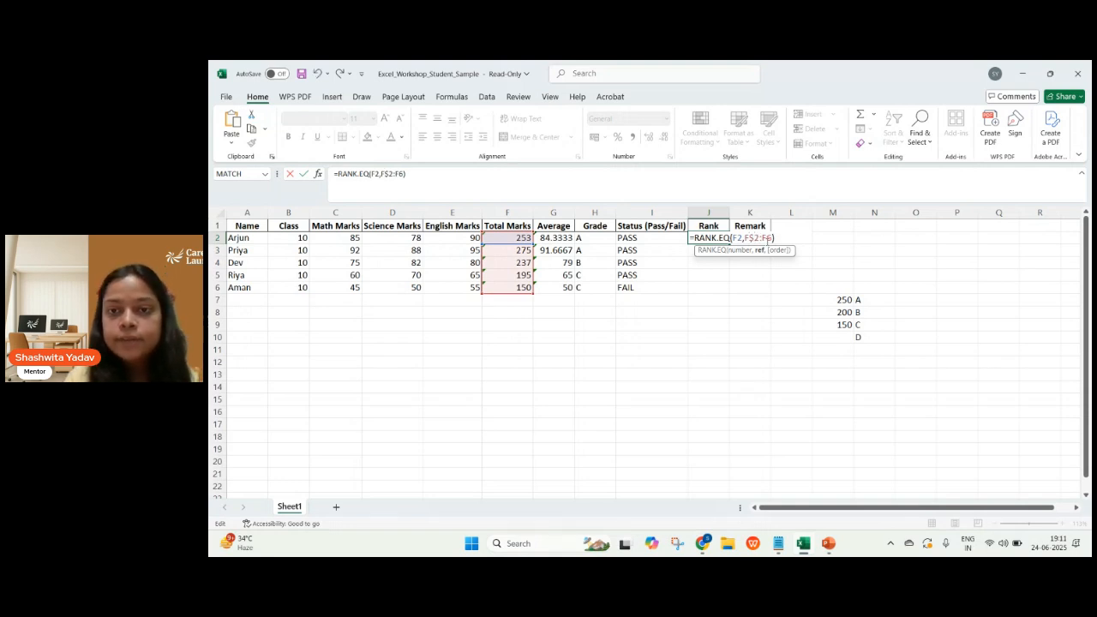
pyautogui.write('$')
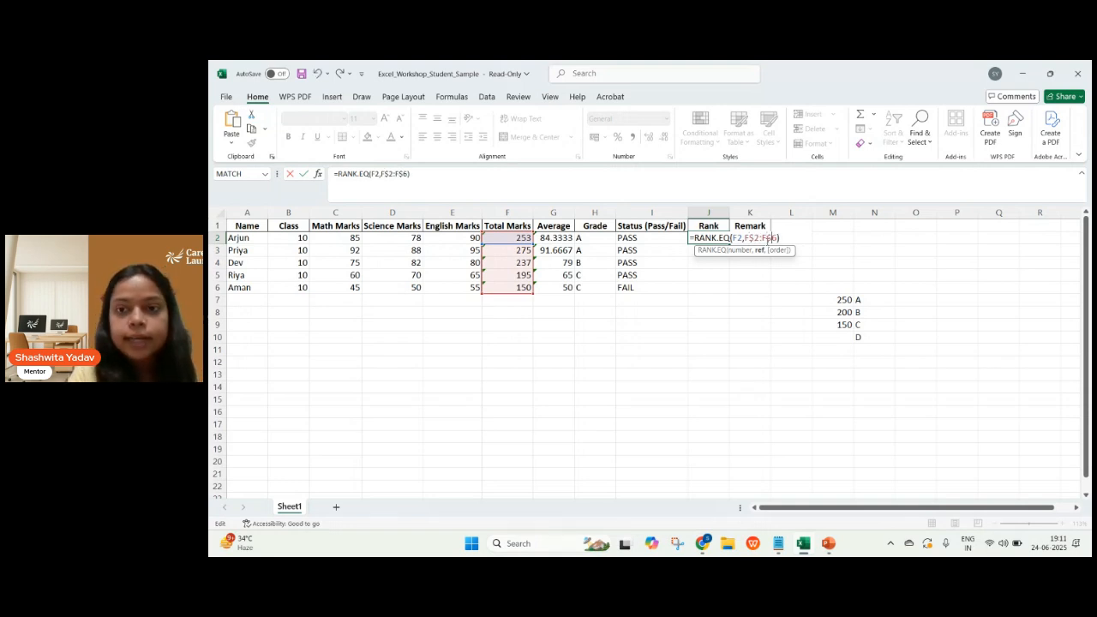
pyautogui.press('Return')
pyautogui.click(710, 239)
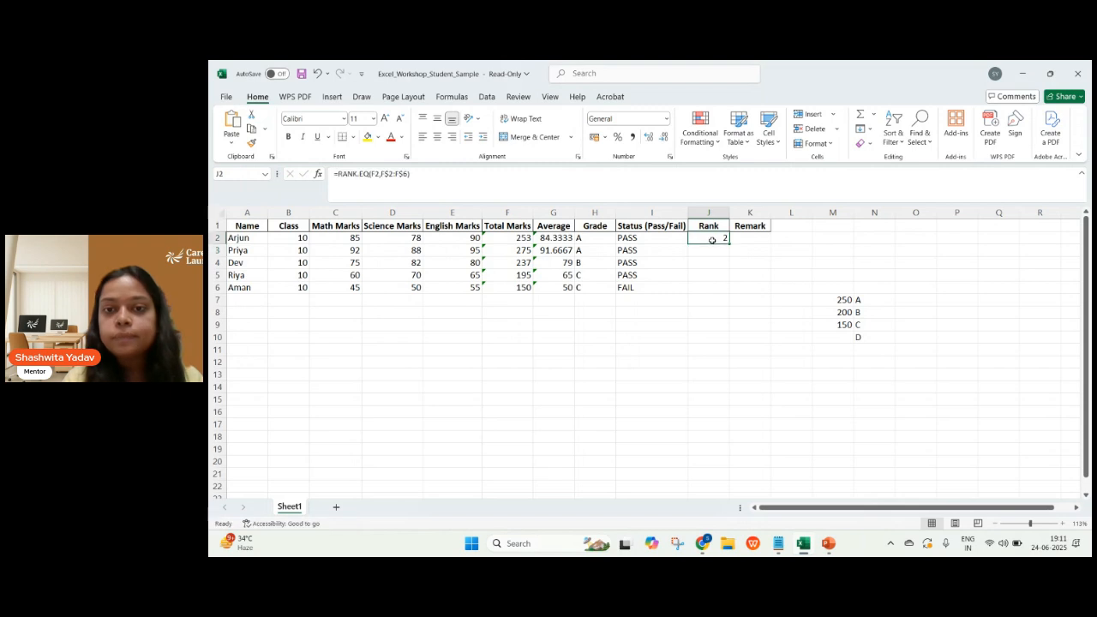
pyautogui.moveTo(729, 243); pyautogui.dragTo(726, 291)
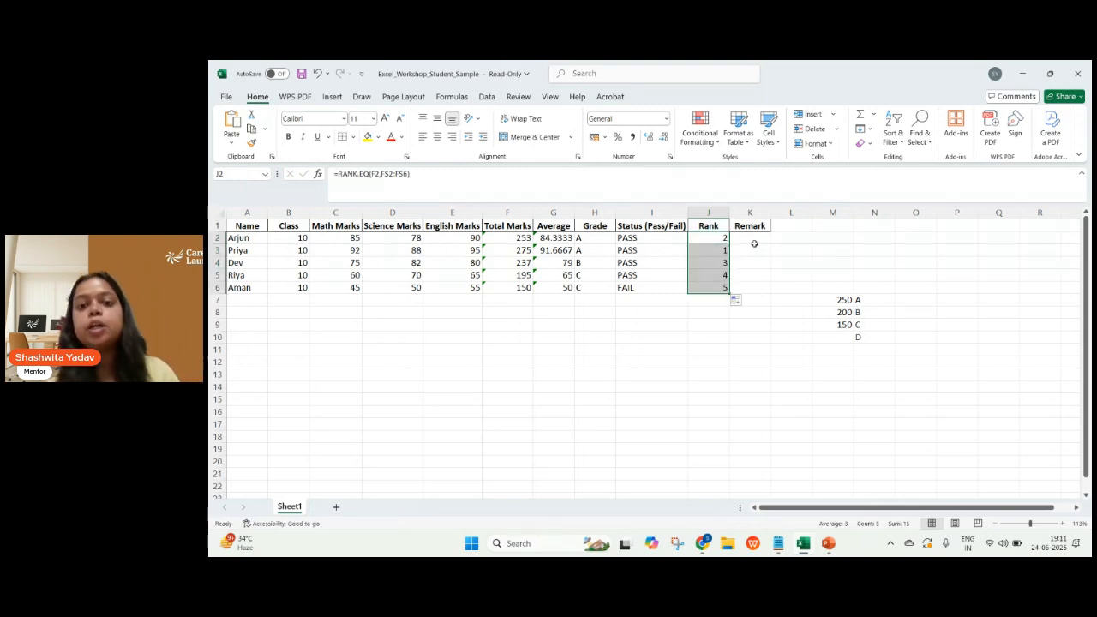
# Select Remark cell K2 and switch to the PowerPoint slide with the TEXTJOIN, CONCATENATE and & syntax.
pyautogui.click(751, 240)
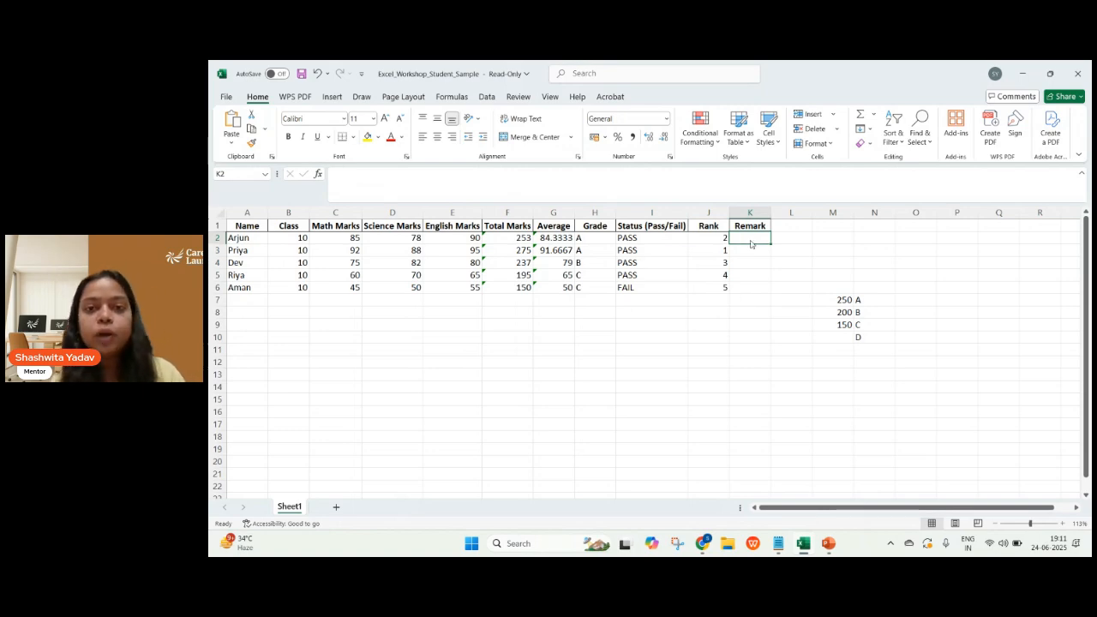
pyautogui.hotkey('alt', 'Tab')
pyautogui.click(751, 244)
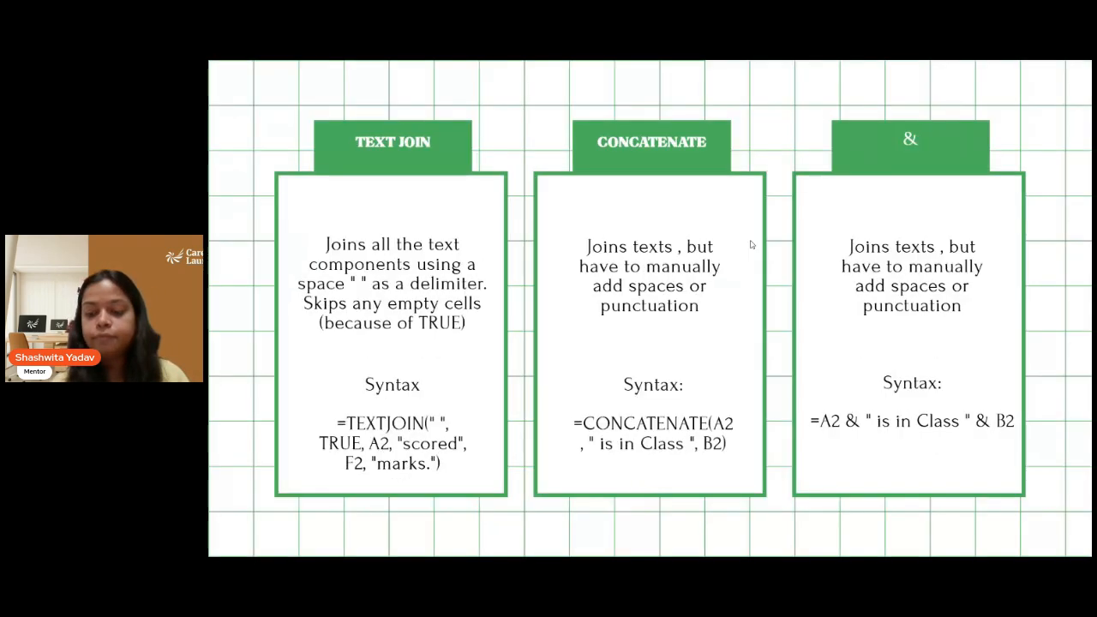
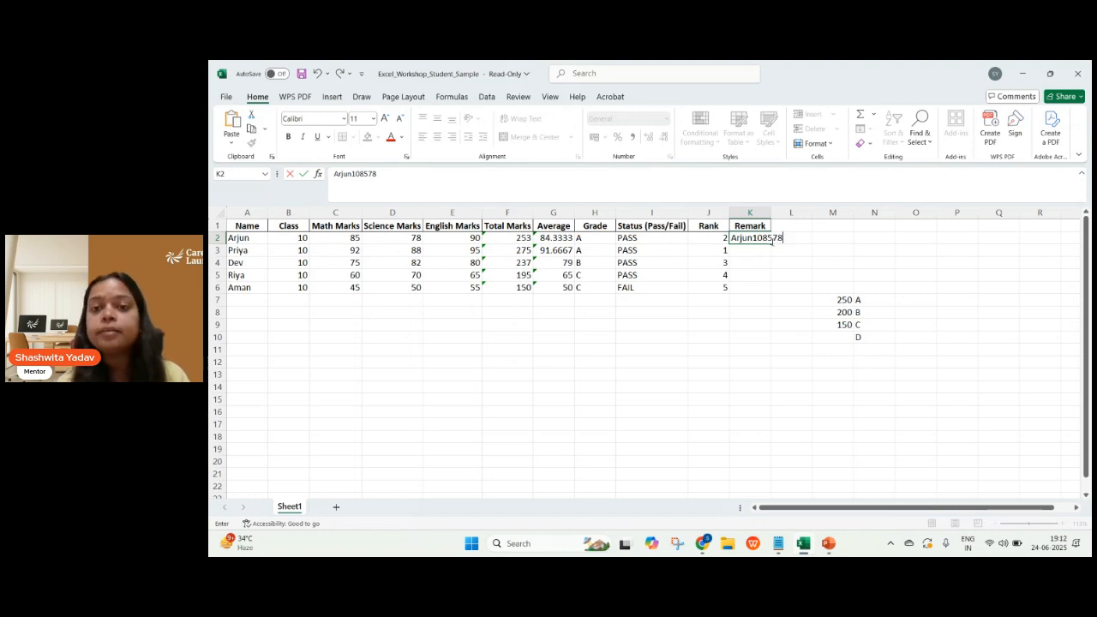
# Clear the manually joined sample text from Remark cell K2.
pyautogui.doubleClick(773, 241)
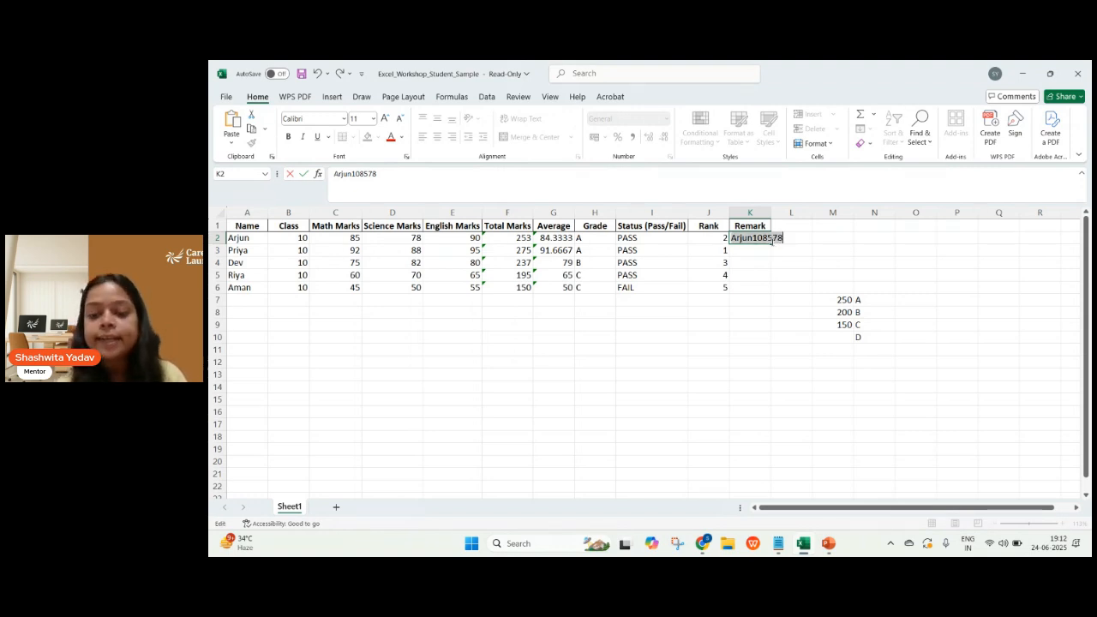
pyautogui.press('BackSpace')
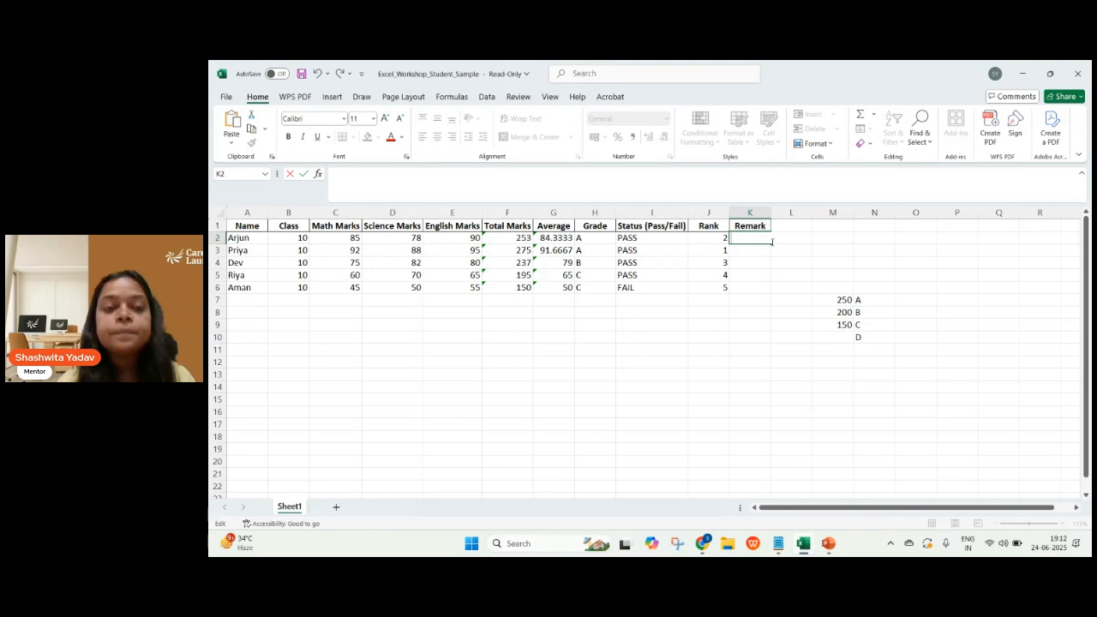
pyautogui.click(771, 249)
pyautogui.click(757, 237)
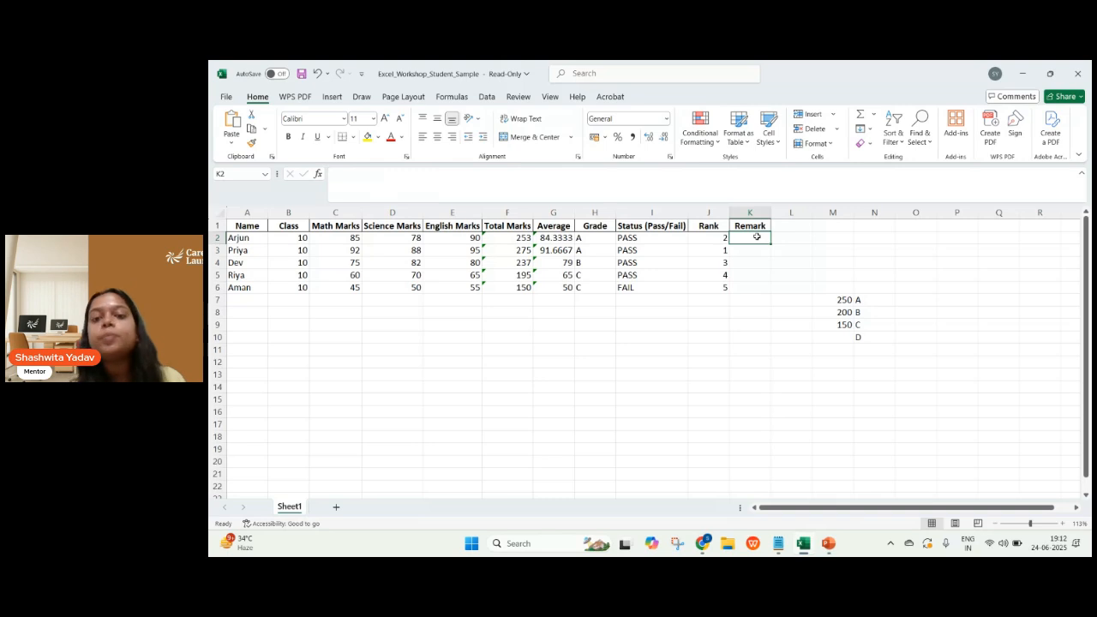
# Start a TEXTJOIN formula in K2 with a space " " as the delimiter and True for ignoring empty cells.
pyautogui.write('=')
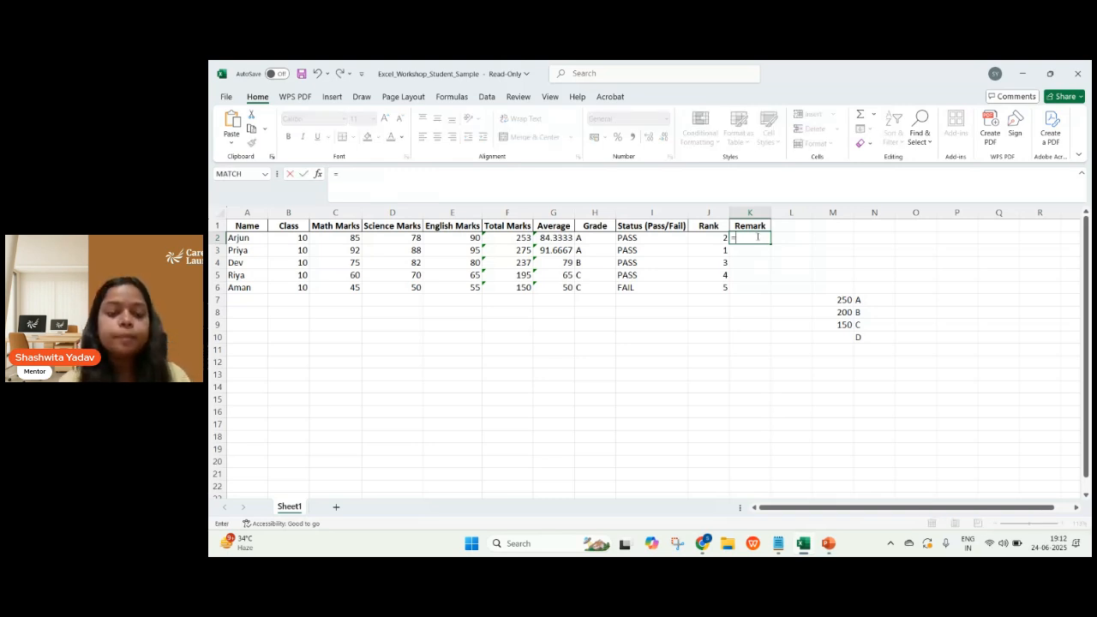
pyautogui.write('tex')
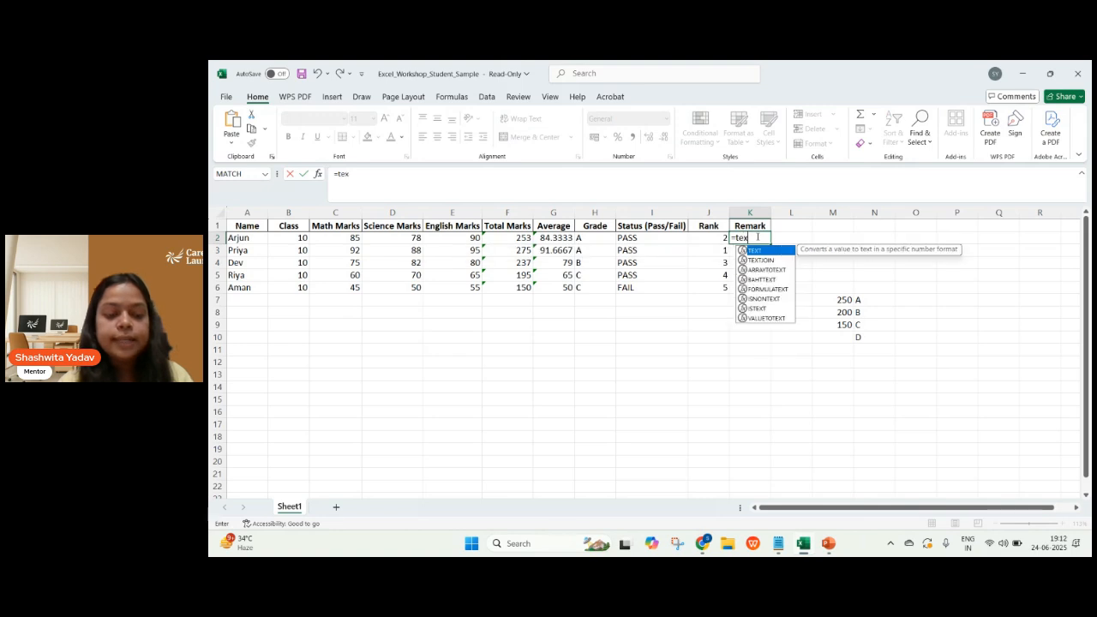
pyautogui.write('tj')
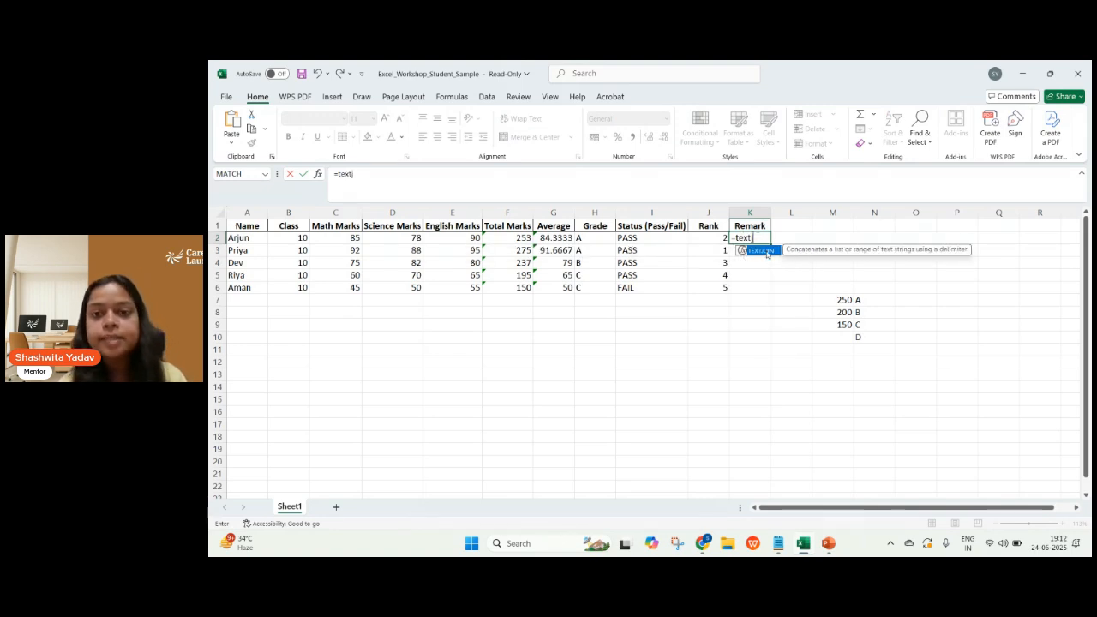
pyautogui.doubleClick(767, 253)
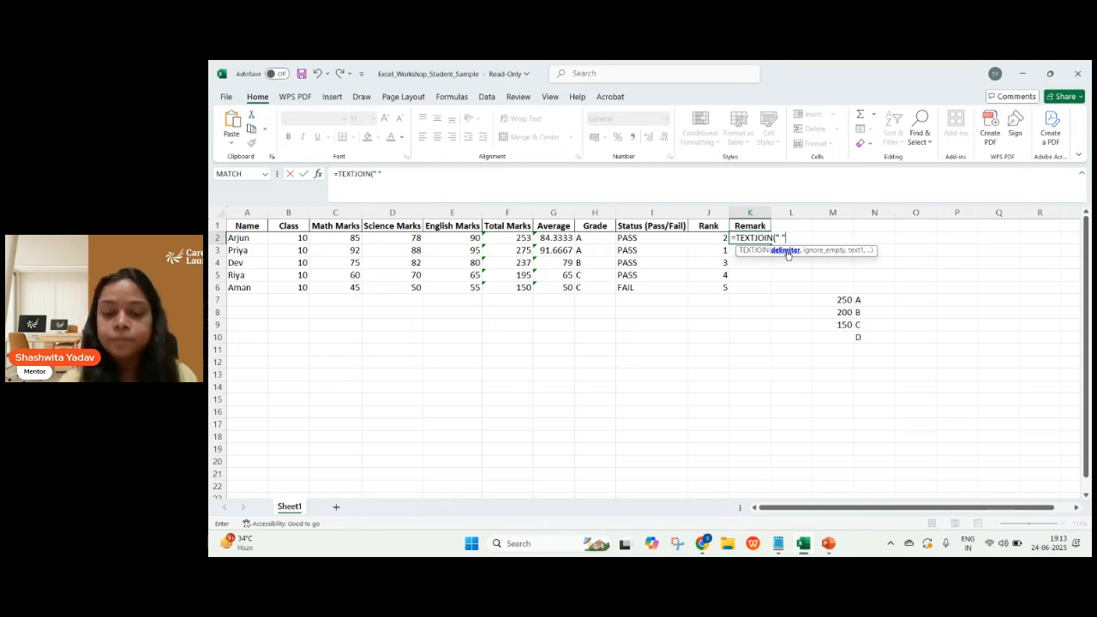
pyautogui.write(',')
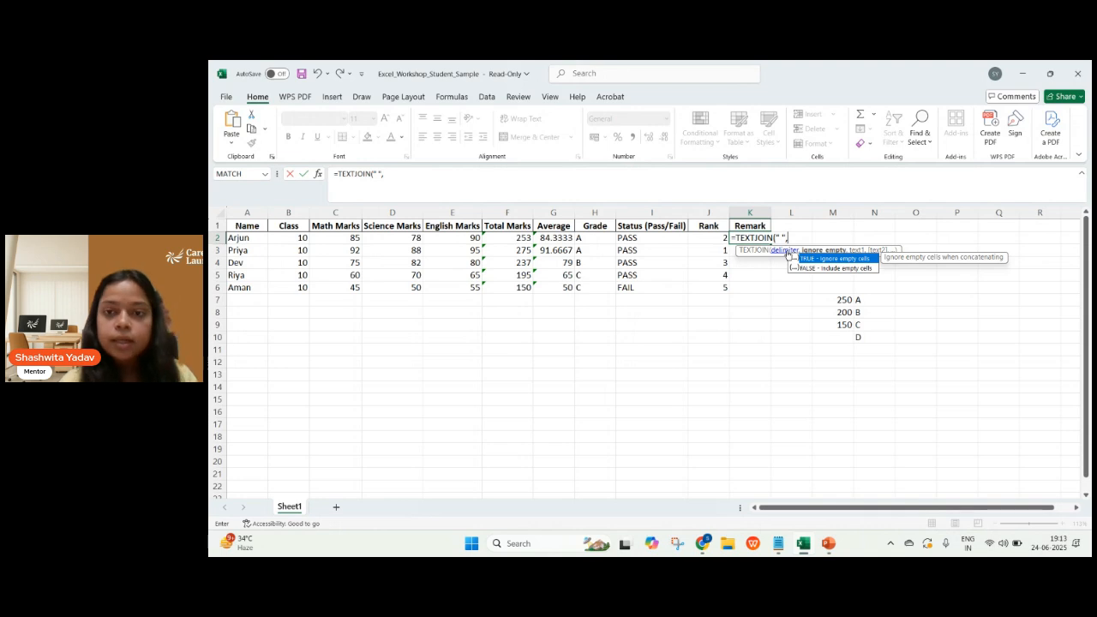
pyautogui.write('Tr')
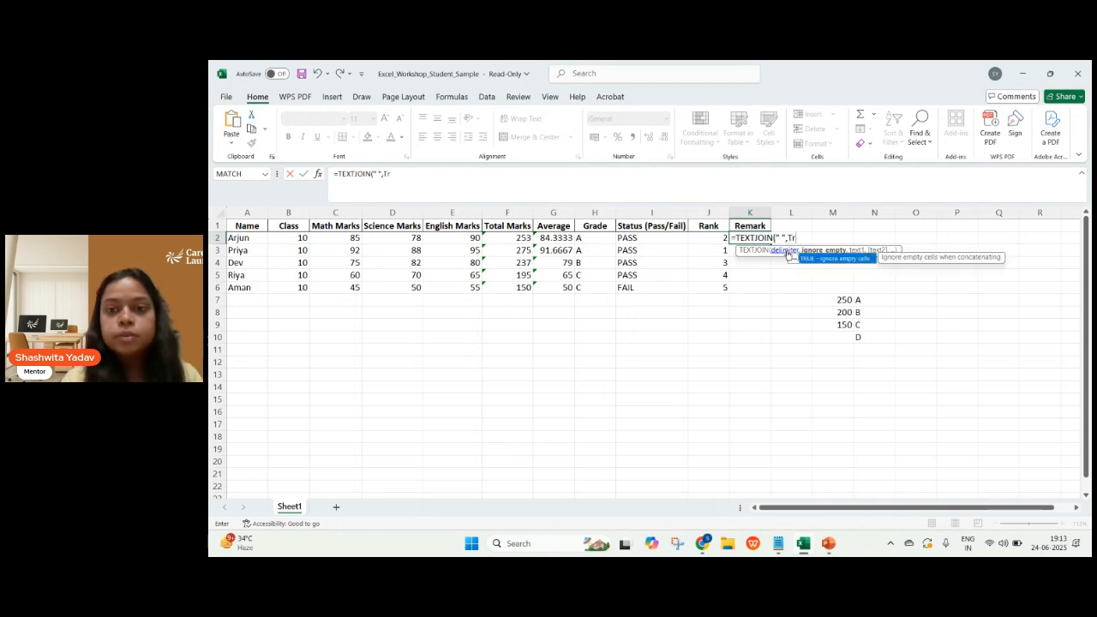
pyautogui.write('ue')
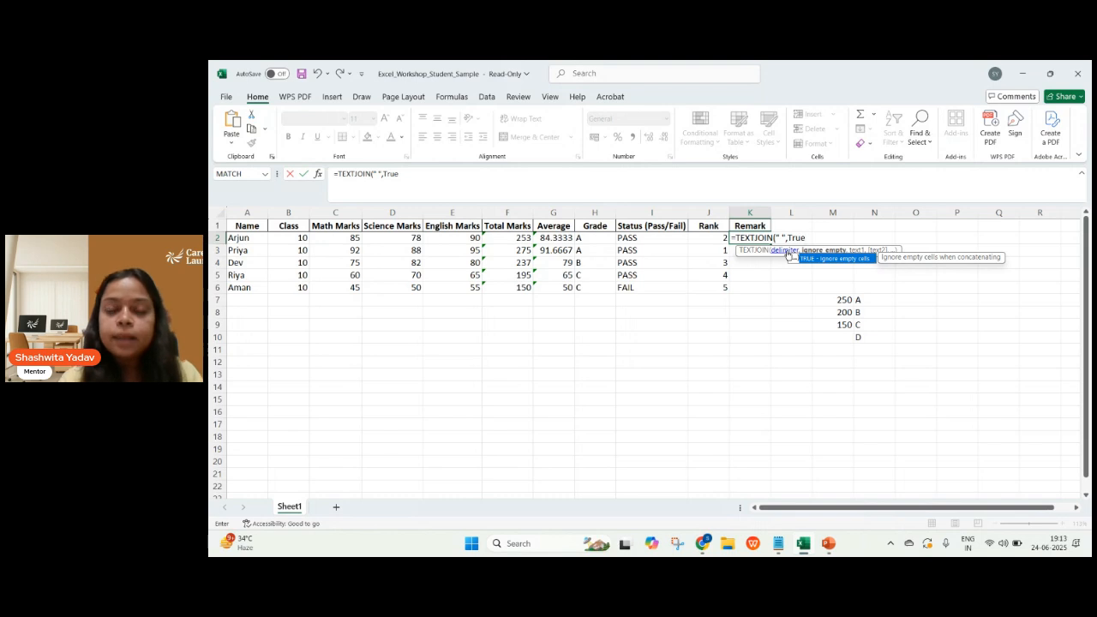
pyautogui.write(',')
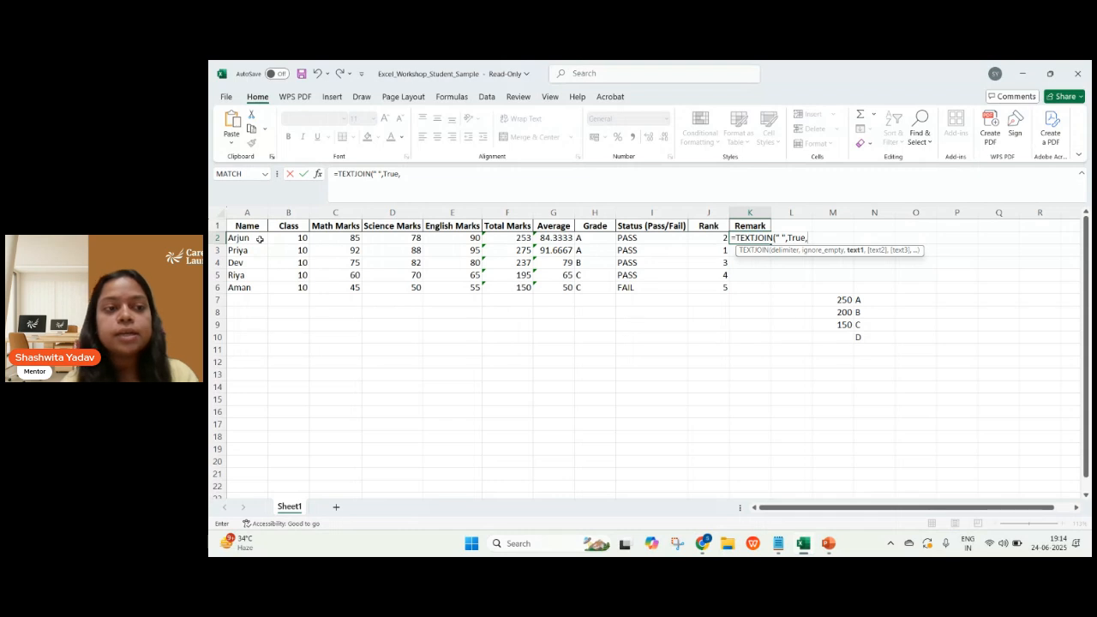
# Add the student name in A2 and the text "scored" as the first two text arguments of K2's TEXTJOIN formula.
pyautogui.click(259, 239)
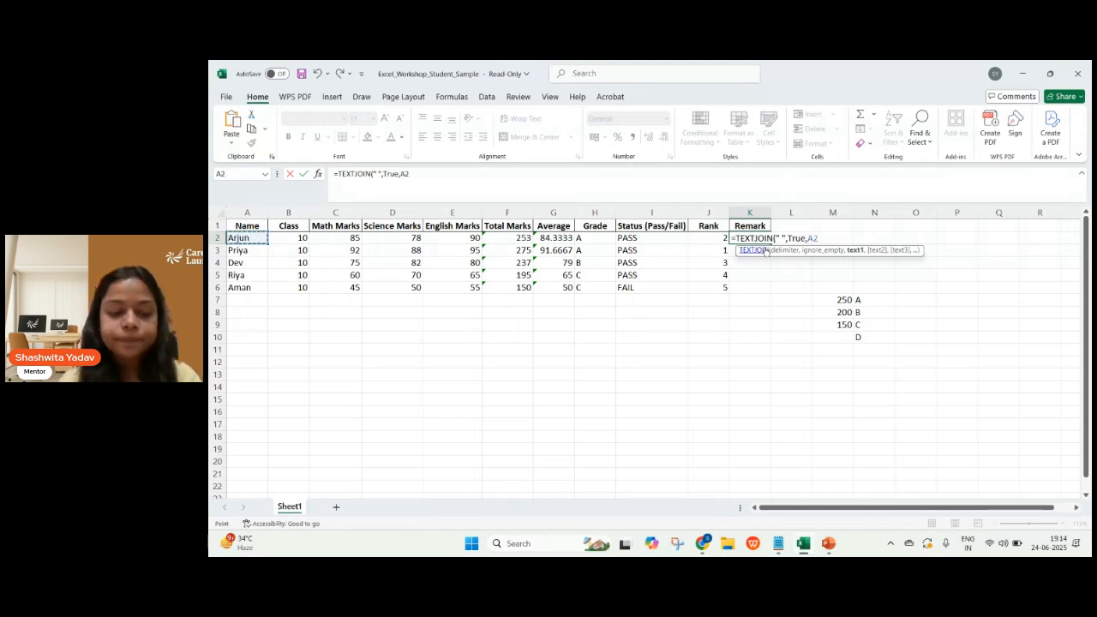
pyautogui.write(',')
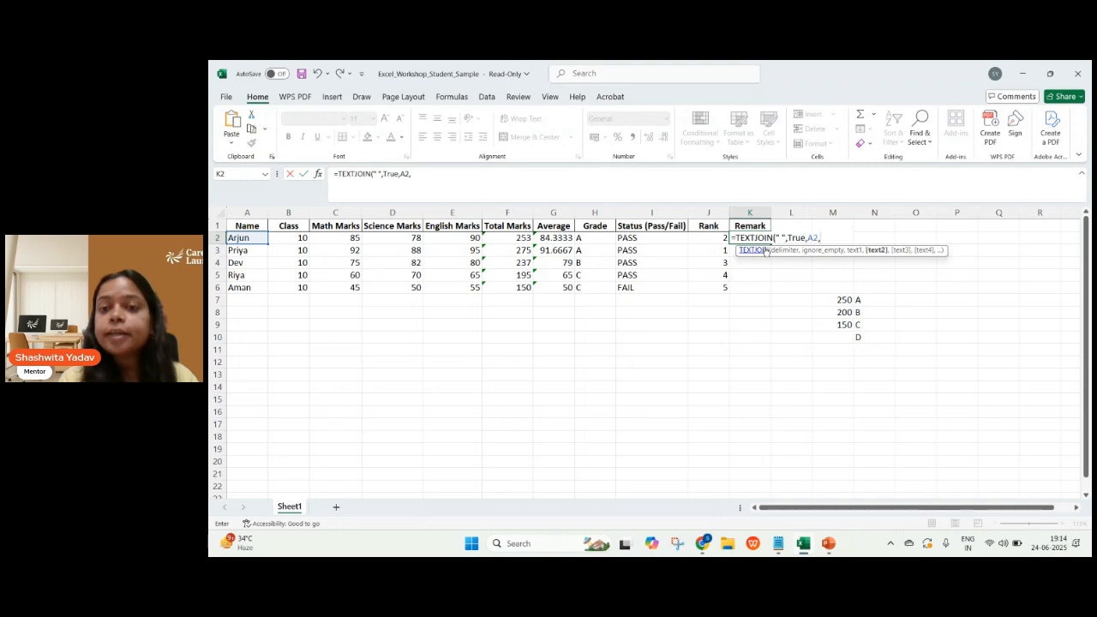
pyautogui.write('"')
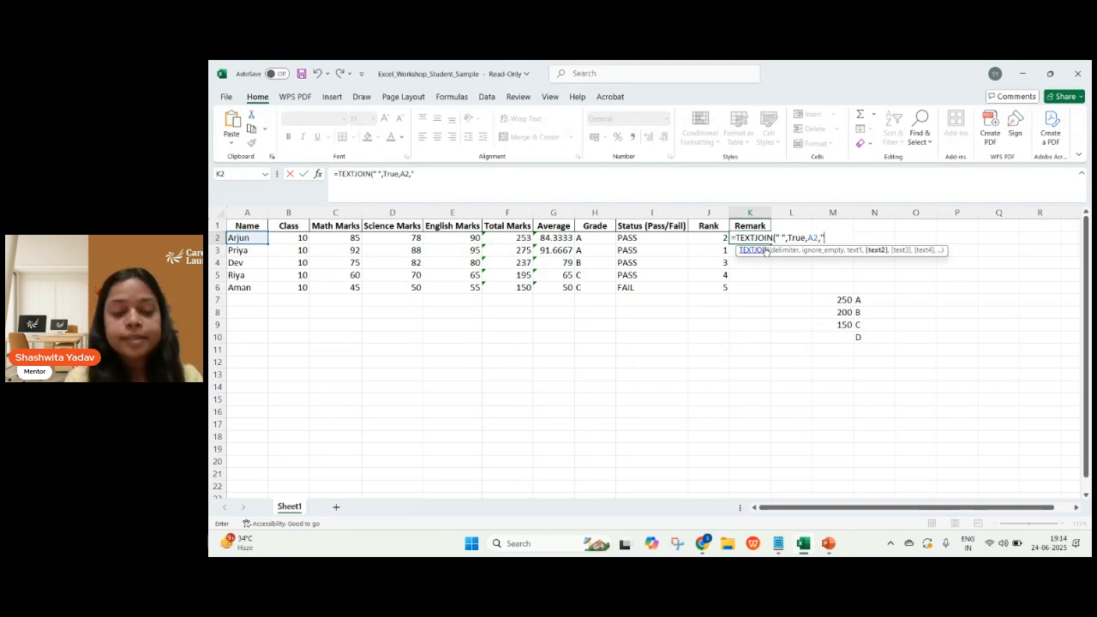
pyautogui.write('r')
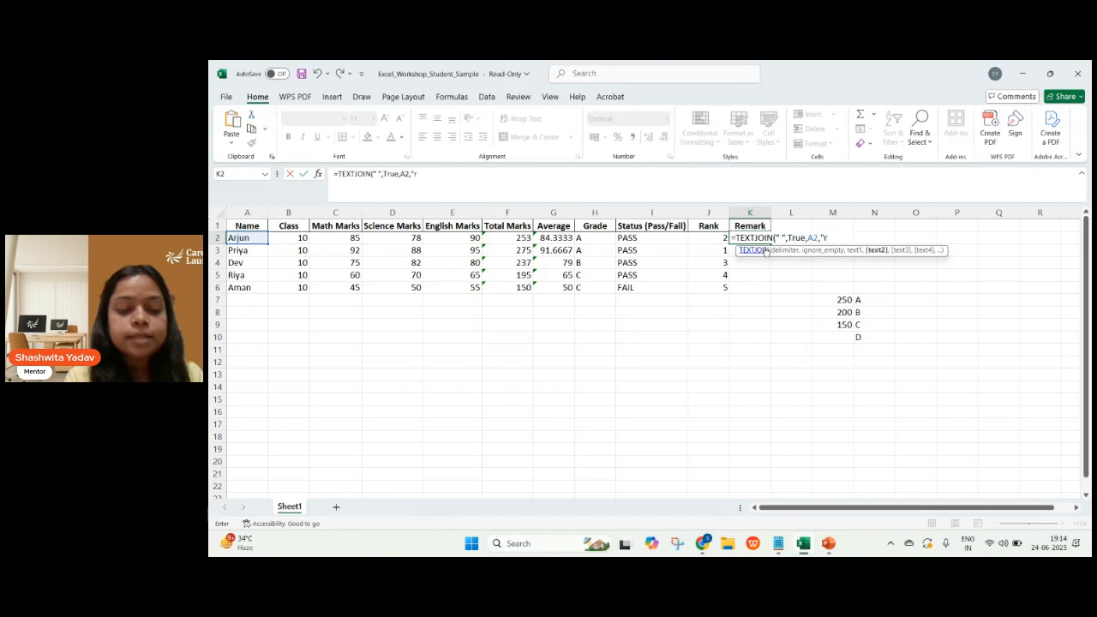
pyautogui.press('BackSpace')
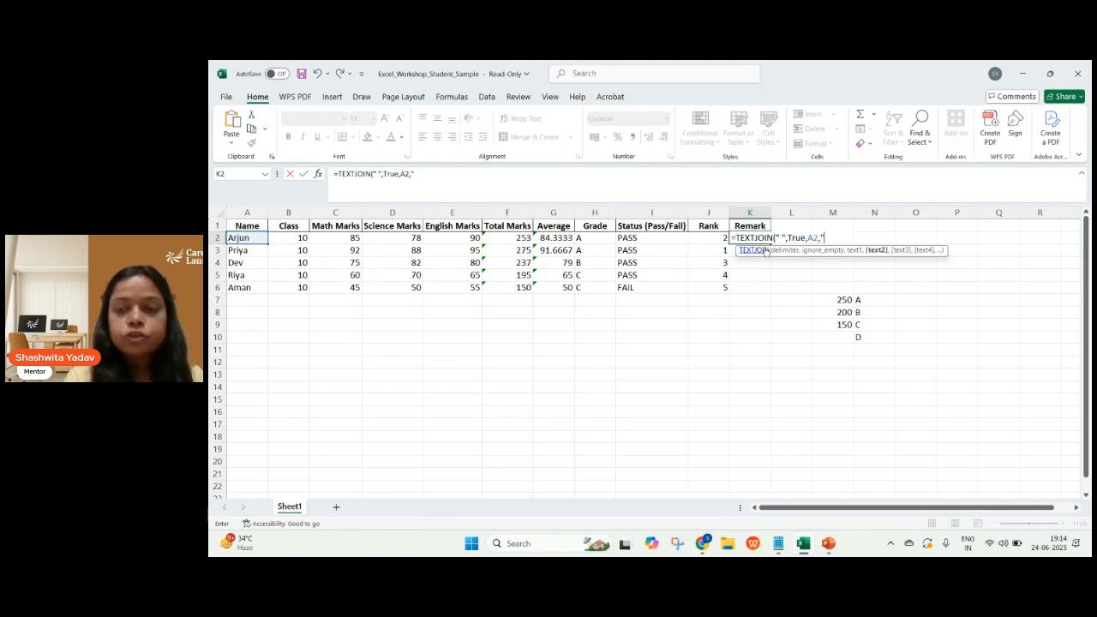
pyautogui.write('sc')
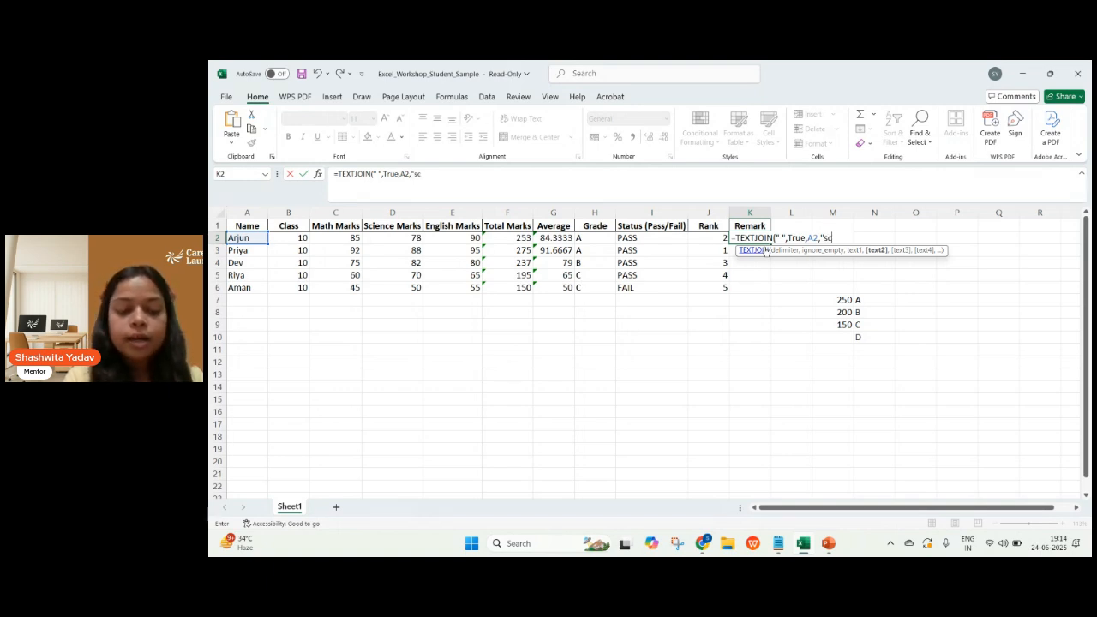
pyautogui.write('ored"')
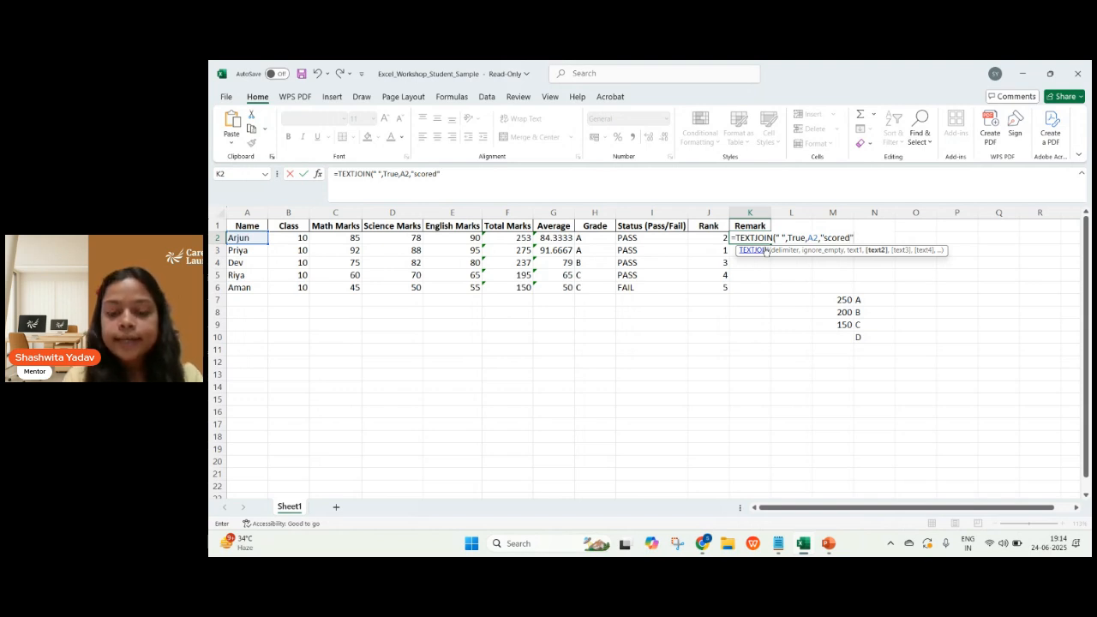
pyautogui.write(',')
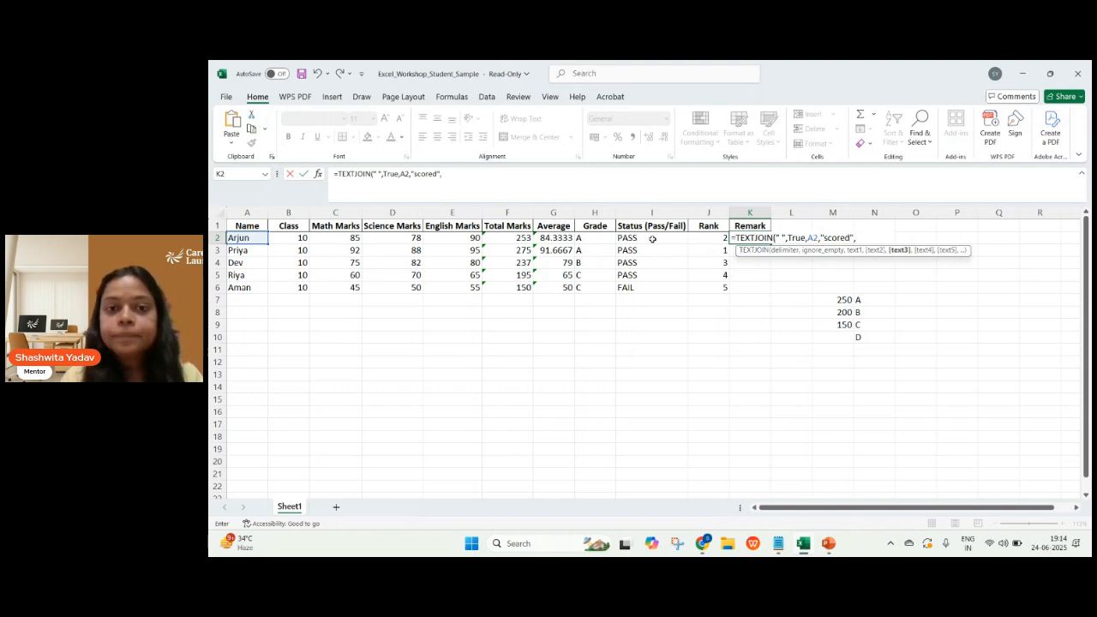
# Complete K2's TEXTJOIN formula with total marks F2 and the text "marks.", and fill it down to K6.
pyautogui.click(511, 237)
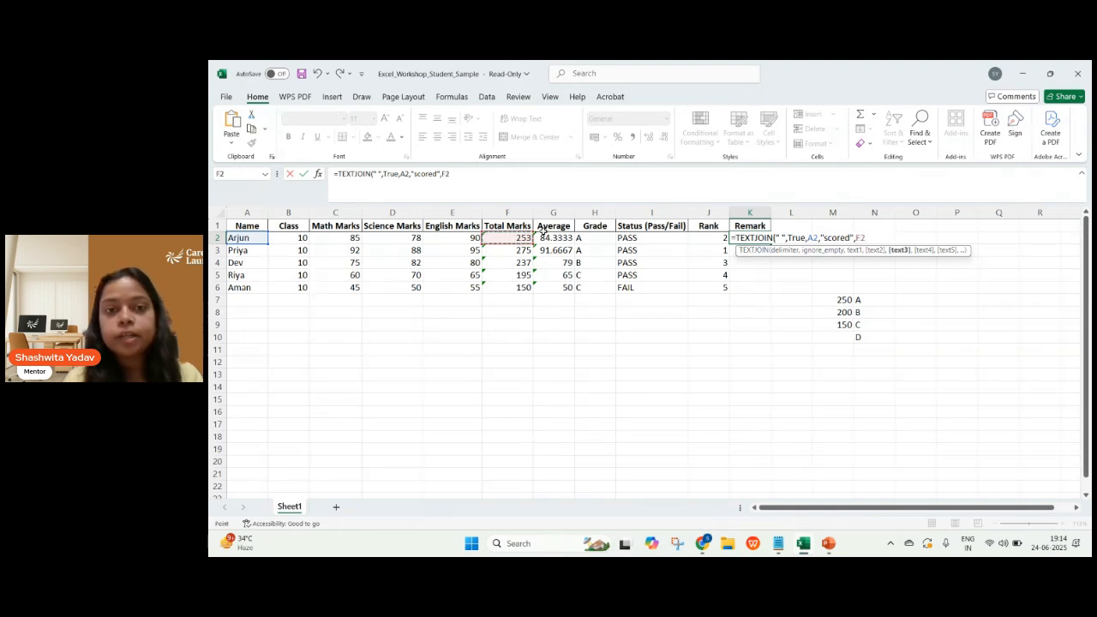
pyautogui.write(',')
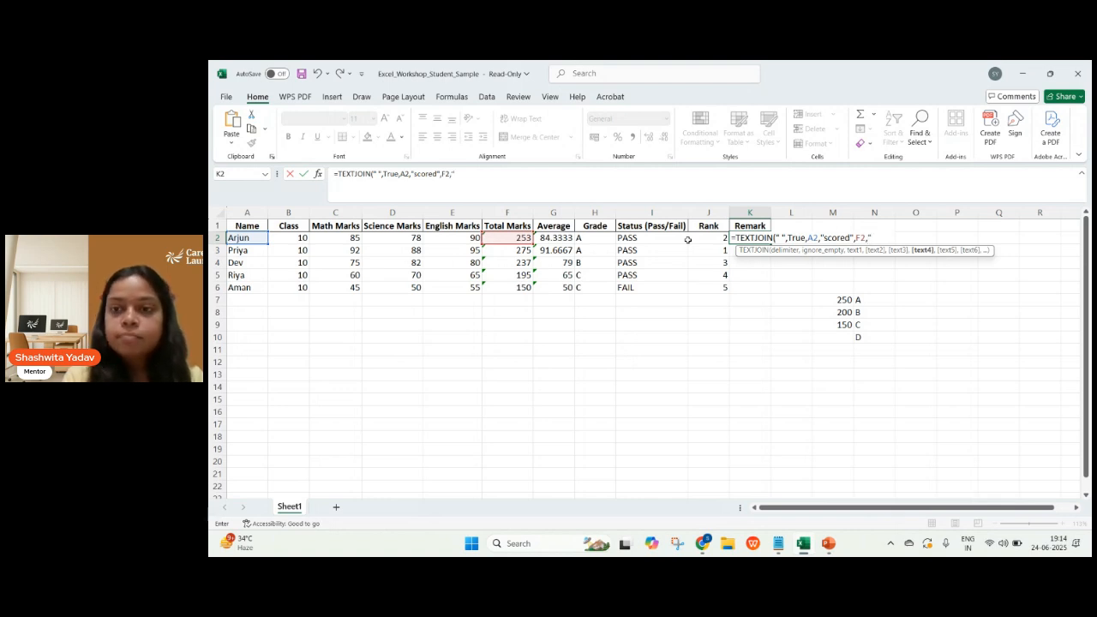
pyautogui.write('"')
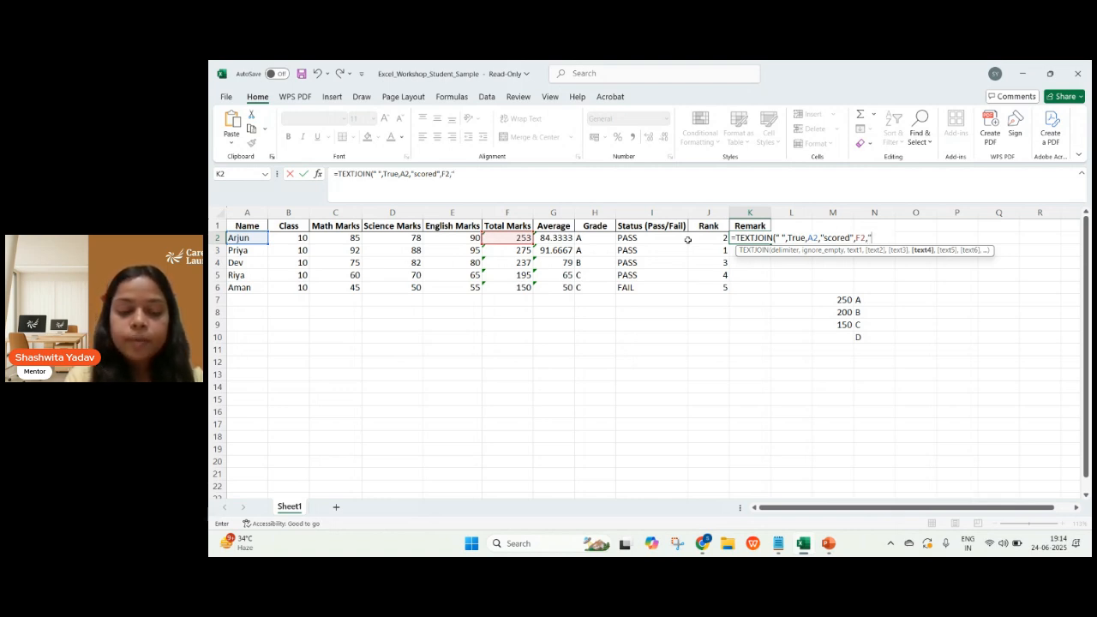
pyautogui.write('marks')
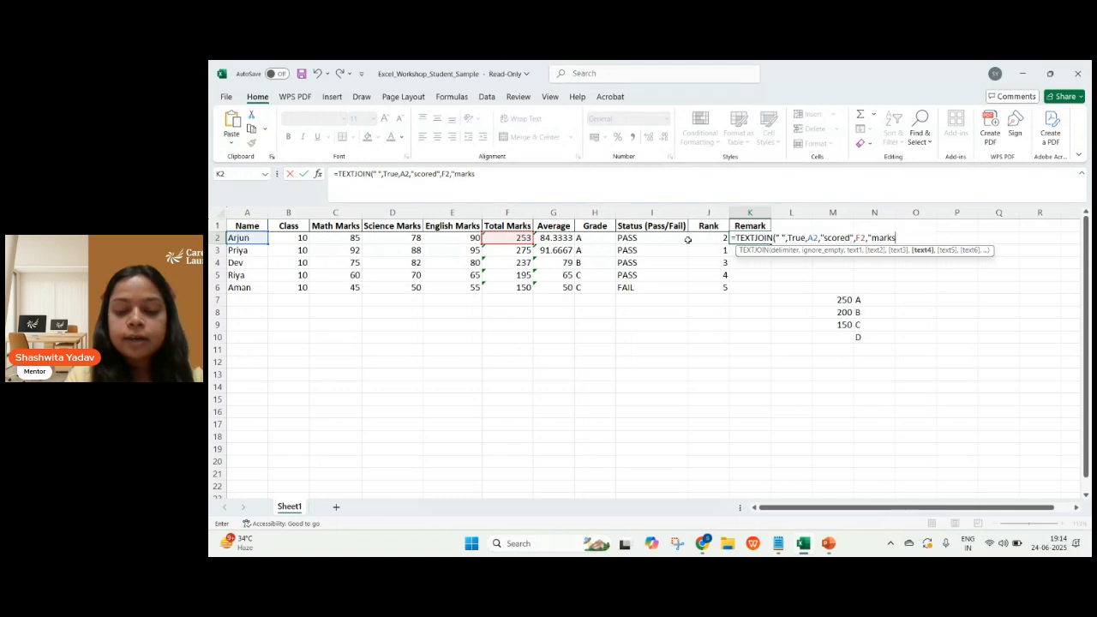
pyautogui.write('."')
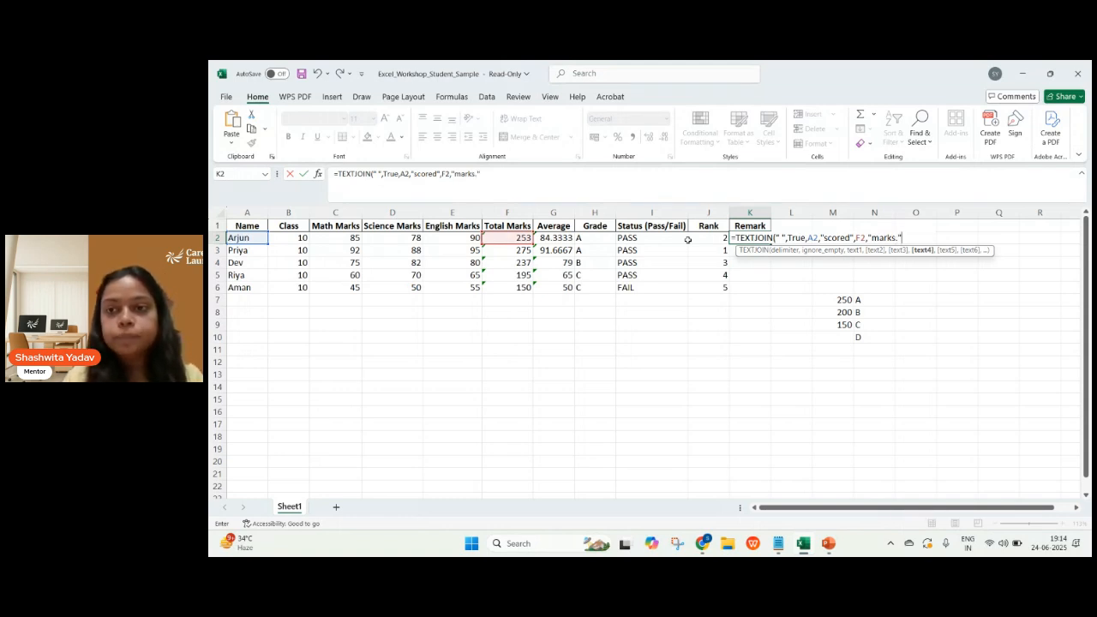
pyautogui.write(')')
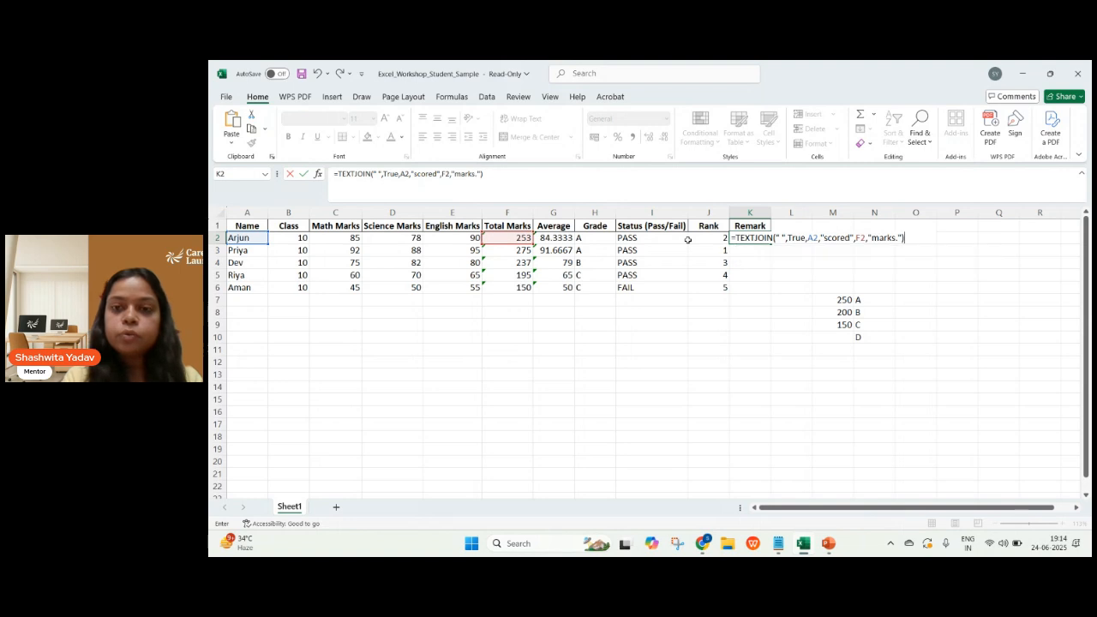
pyautogui.press('Return')
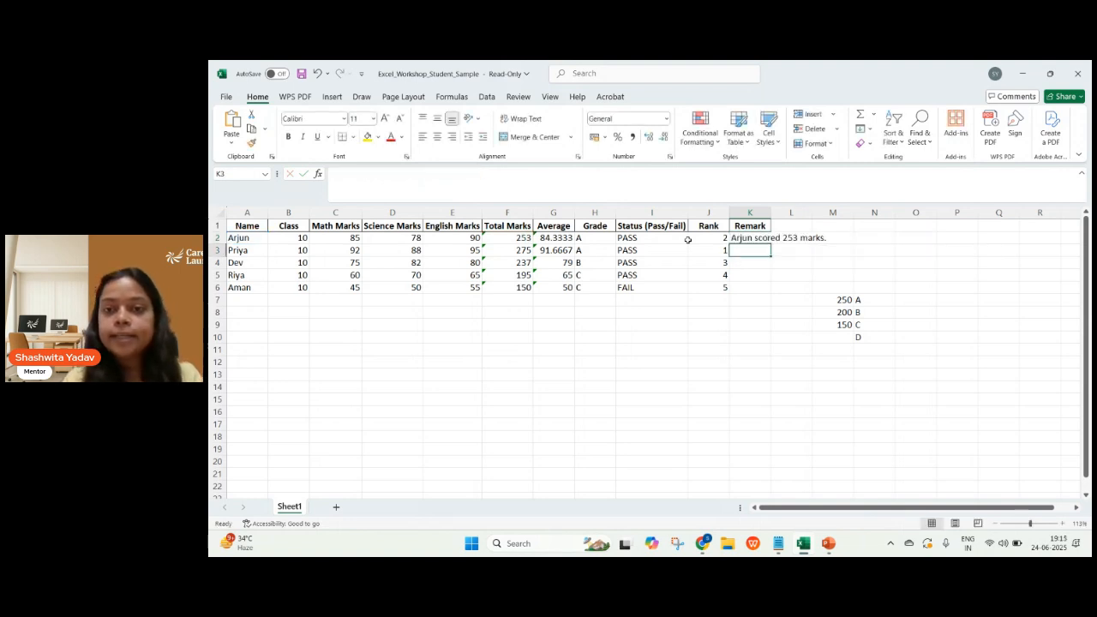
pyautogui.click(759, 239)
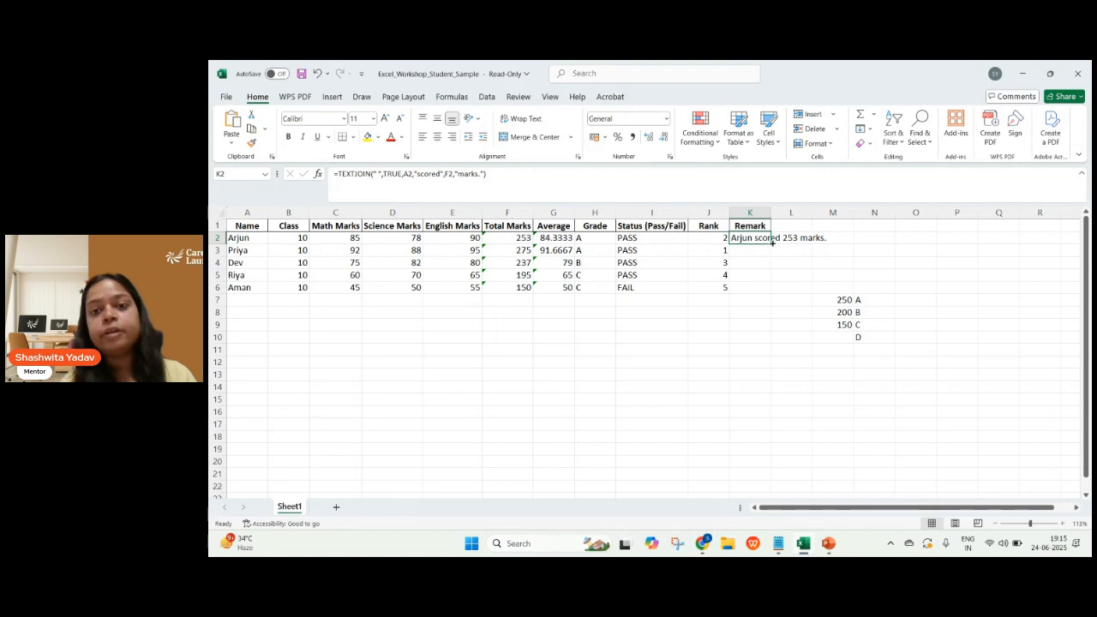
pyautogui.moveTo(771, 244); pyautogui.dragTo(773, 293)
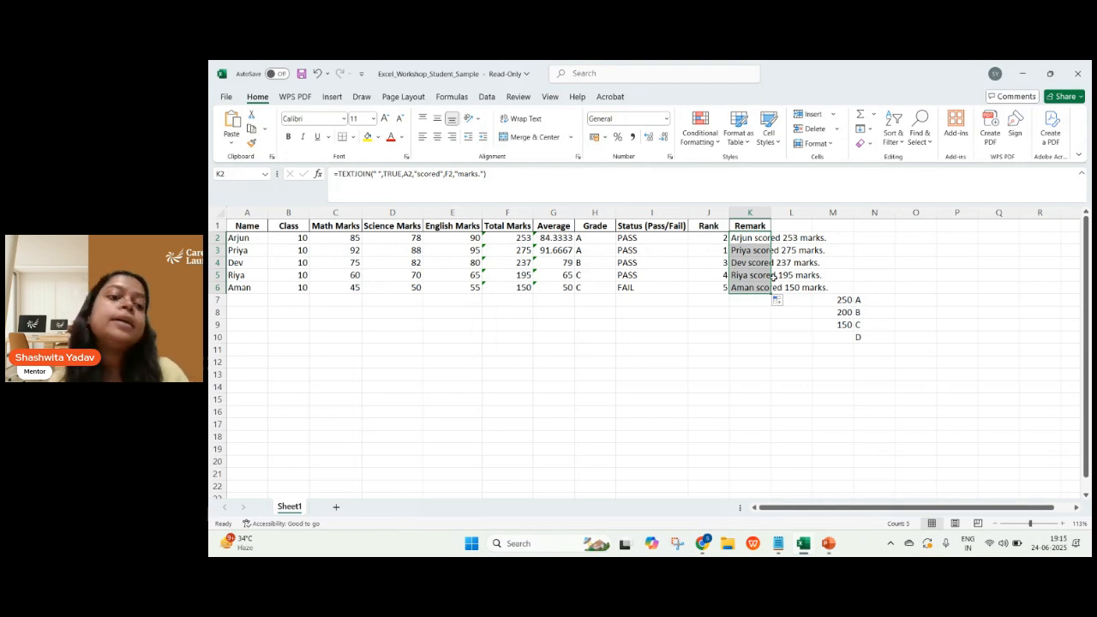
# Consult the CONCATENATE syntax on the PowerPoint slide and replace the formula in Excel's Remark cell K2 with the start of a CONCATENATE formula.
pyautogui.hotkey('alt', 'Tab')
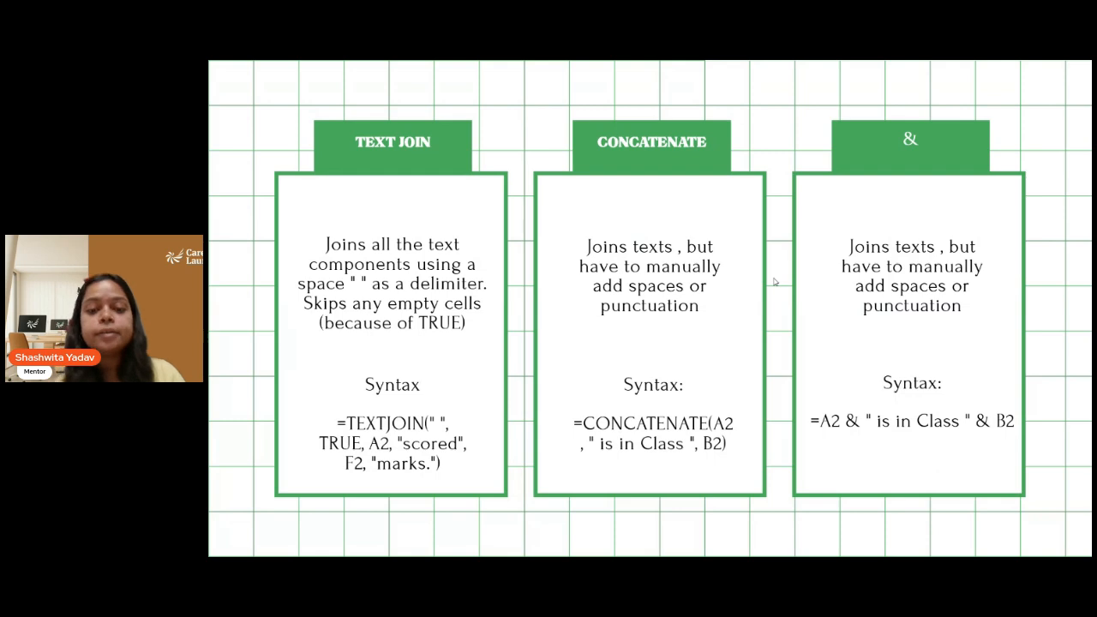
pyautogui.hotkey('alt', 'Tab')
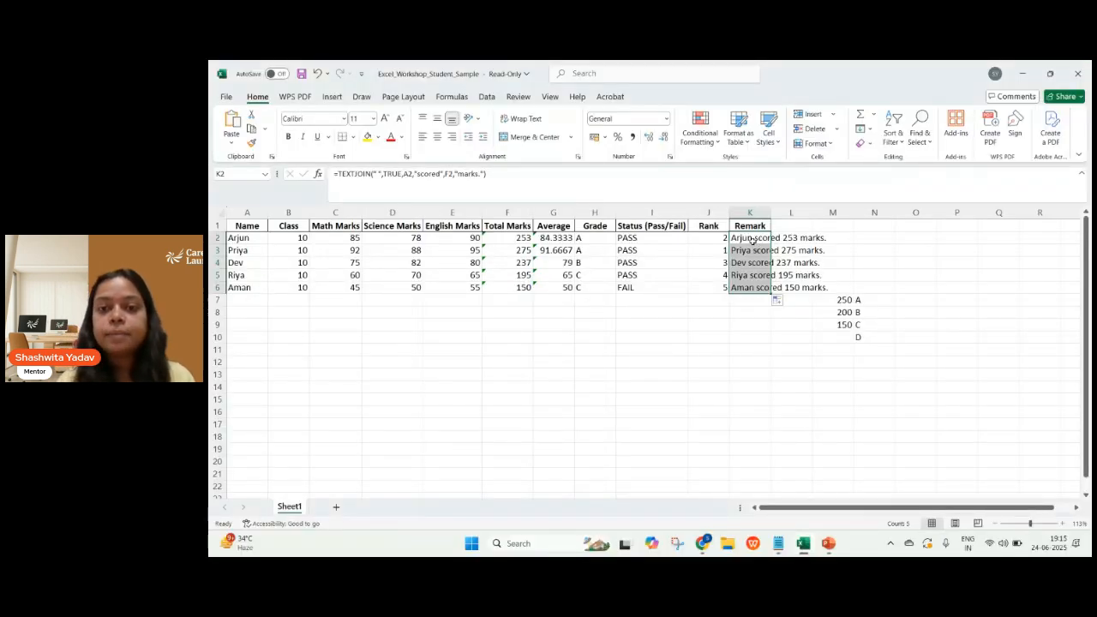
pyautogui.click(753, 240)
pyautogui.doubleClick(753, 240)
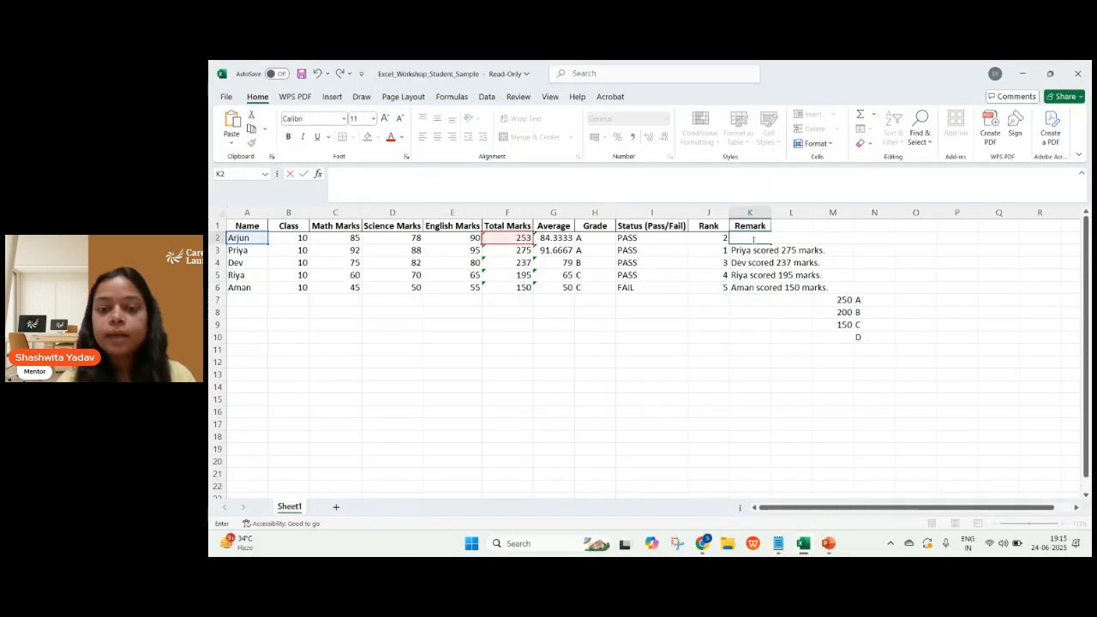
pyautogui.write('=con')
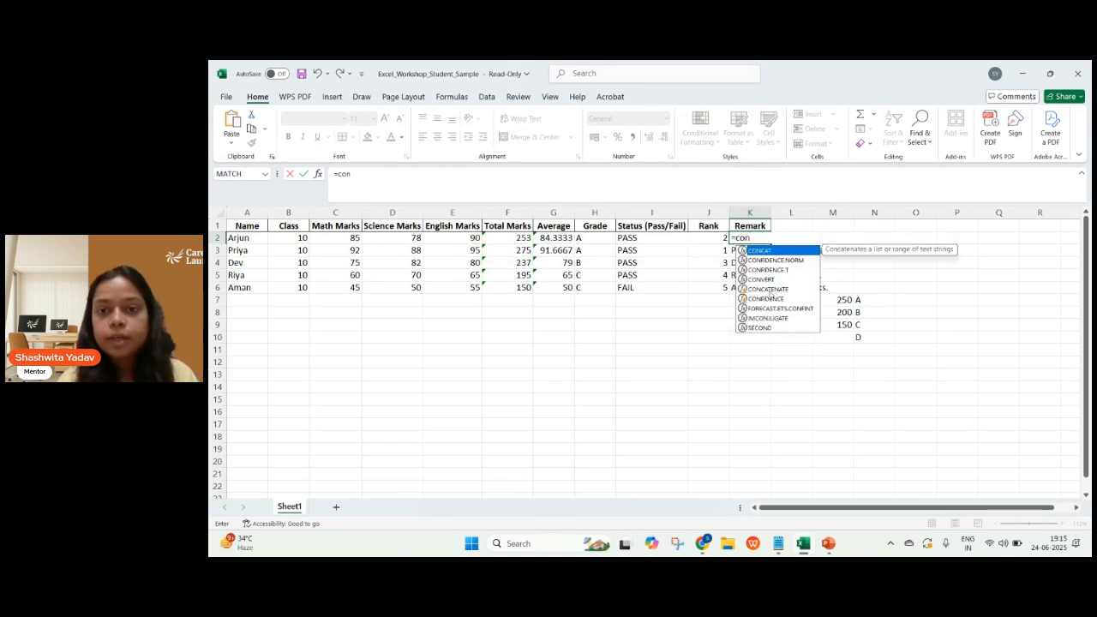
pyautogui.click(769, 290)
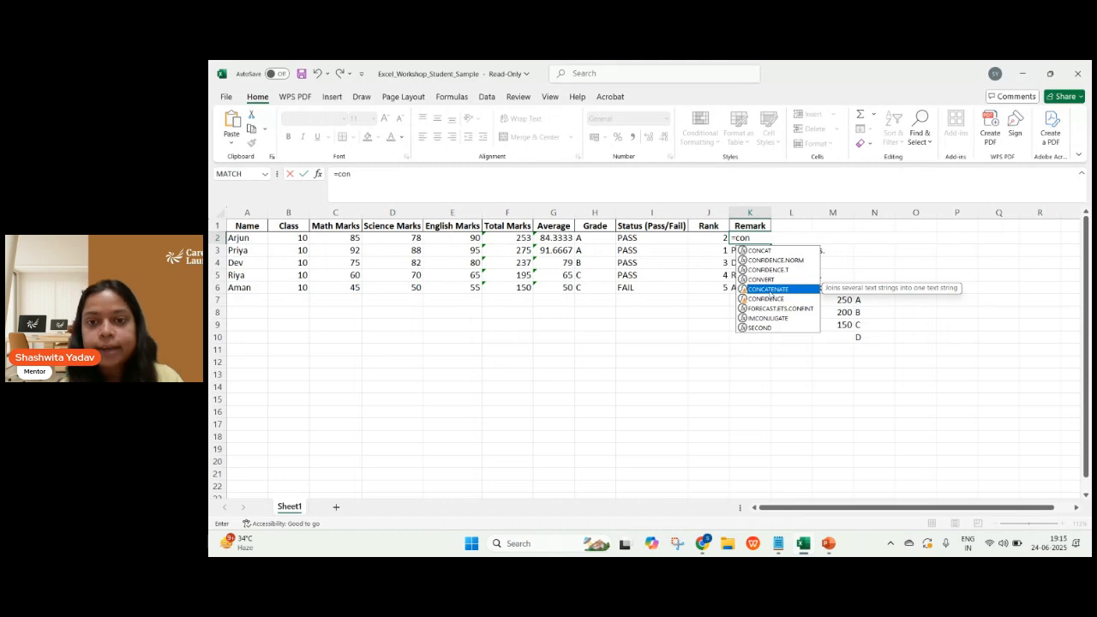
pyautogui.doubleClick(769, 291)
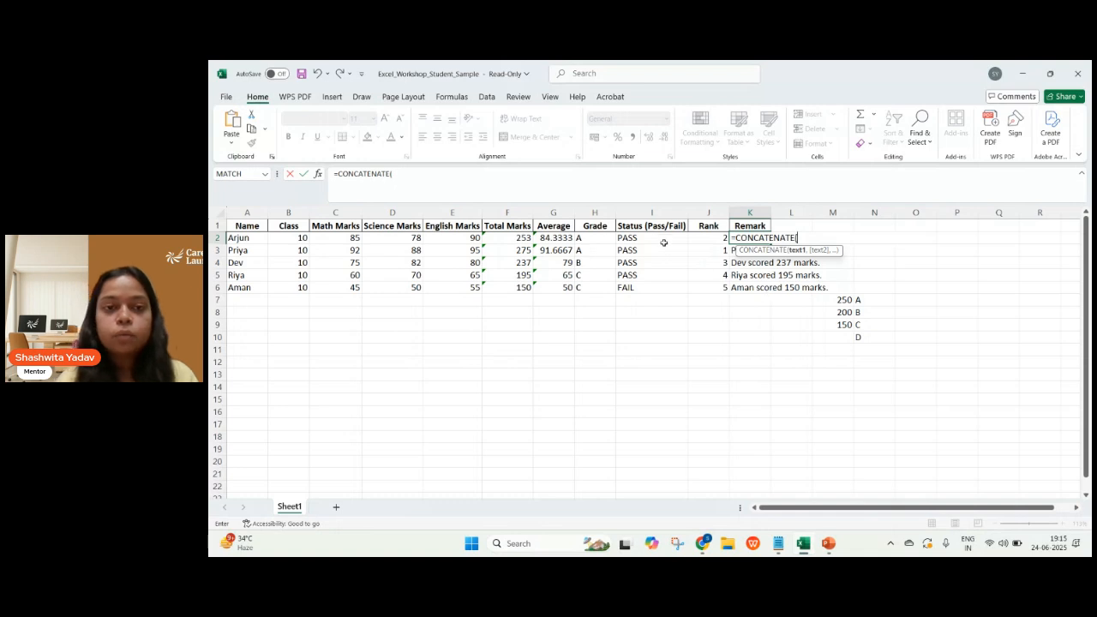
# Add student name A2 and the text " scored ", with a space on both sides, as the first two arguments of K2's CONCATENATE formula.
pyautogui.click(256, 240)
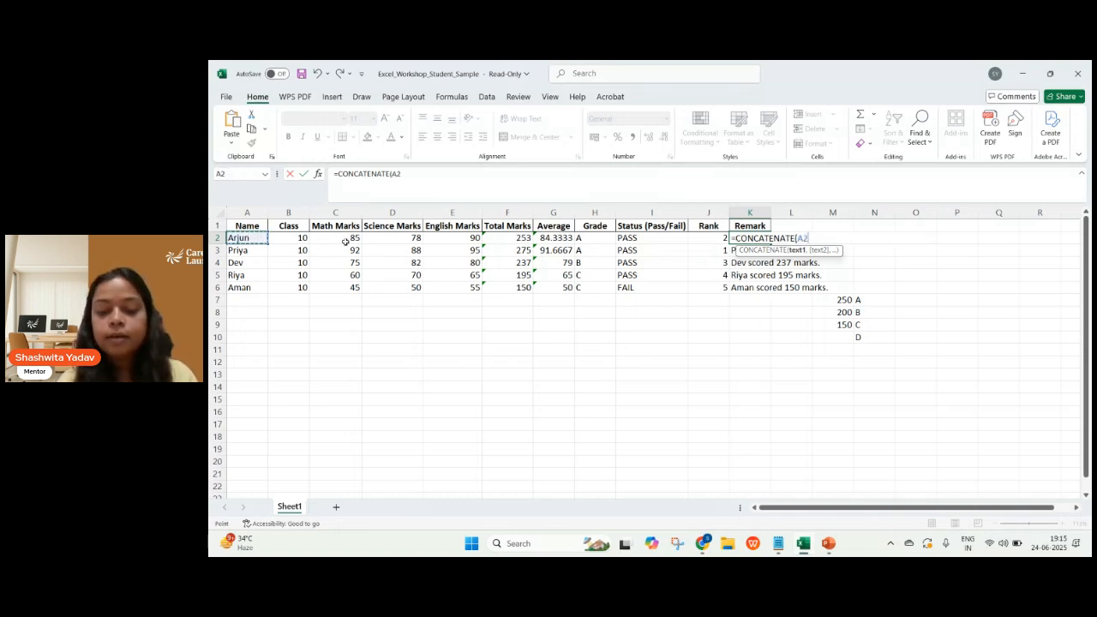
pyautogui.write(',')
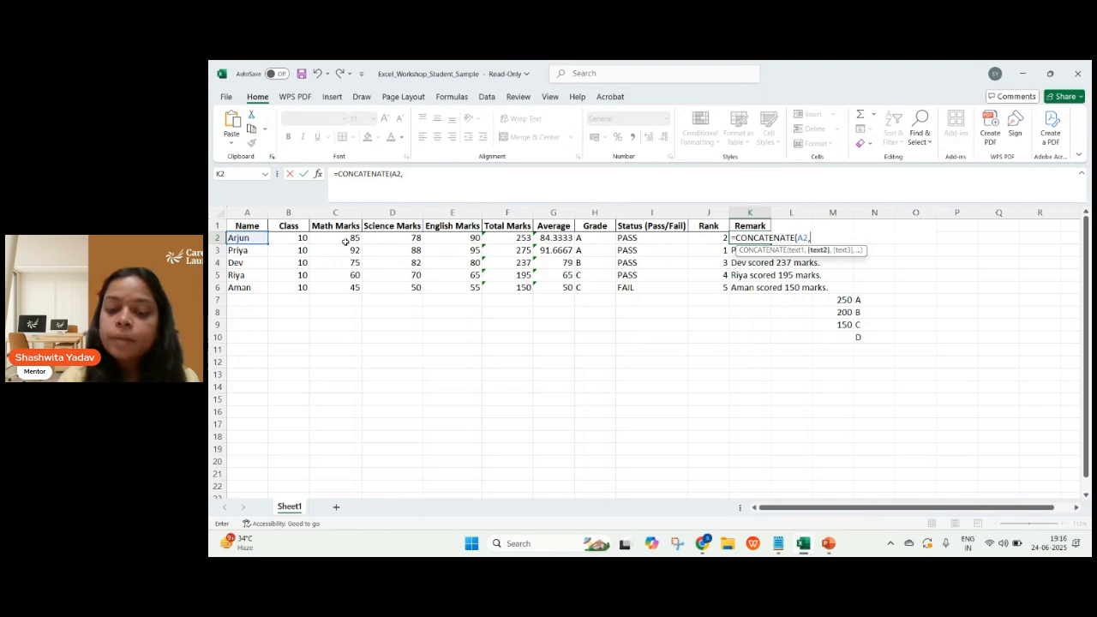
pyautogui.write('"')
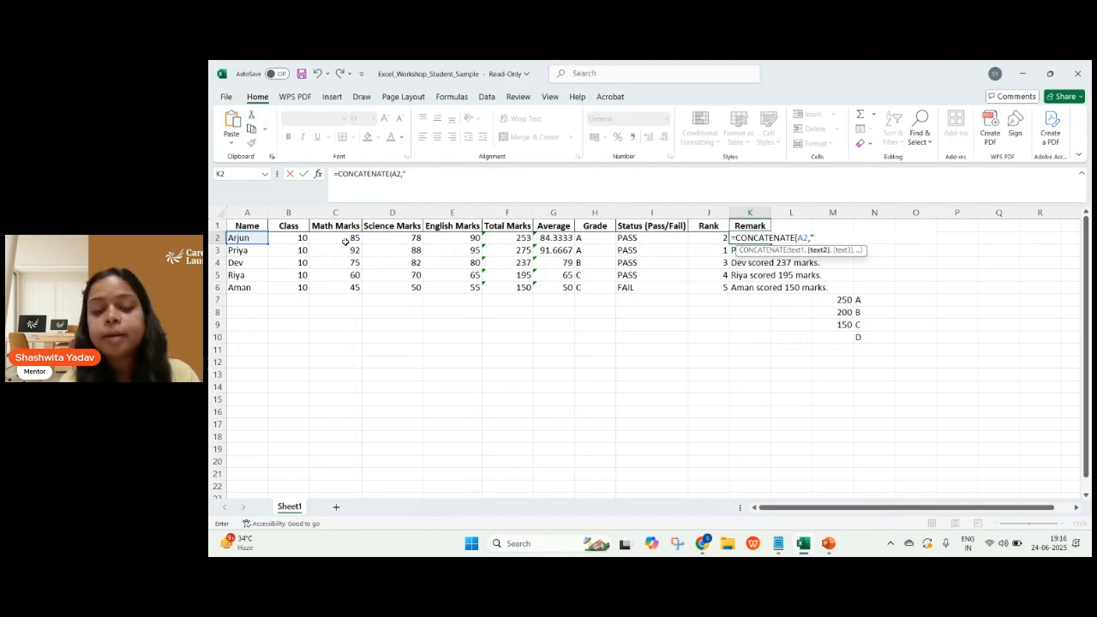
pyautogui.write('scored')
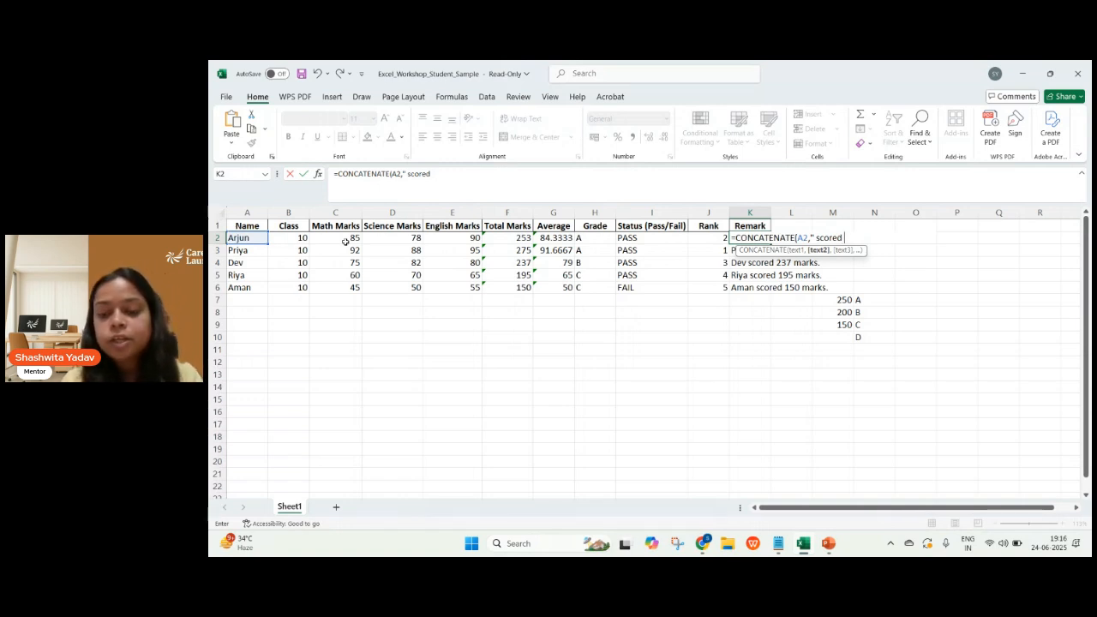
pyautogui.write('"')
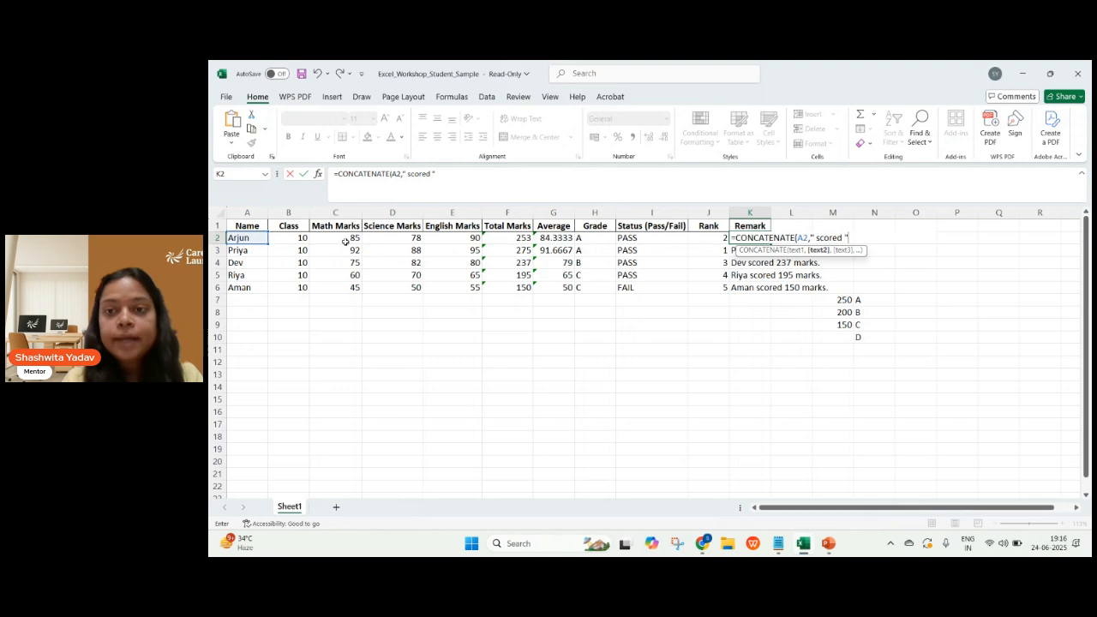
pyautogui.write(',')
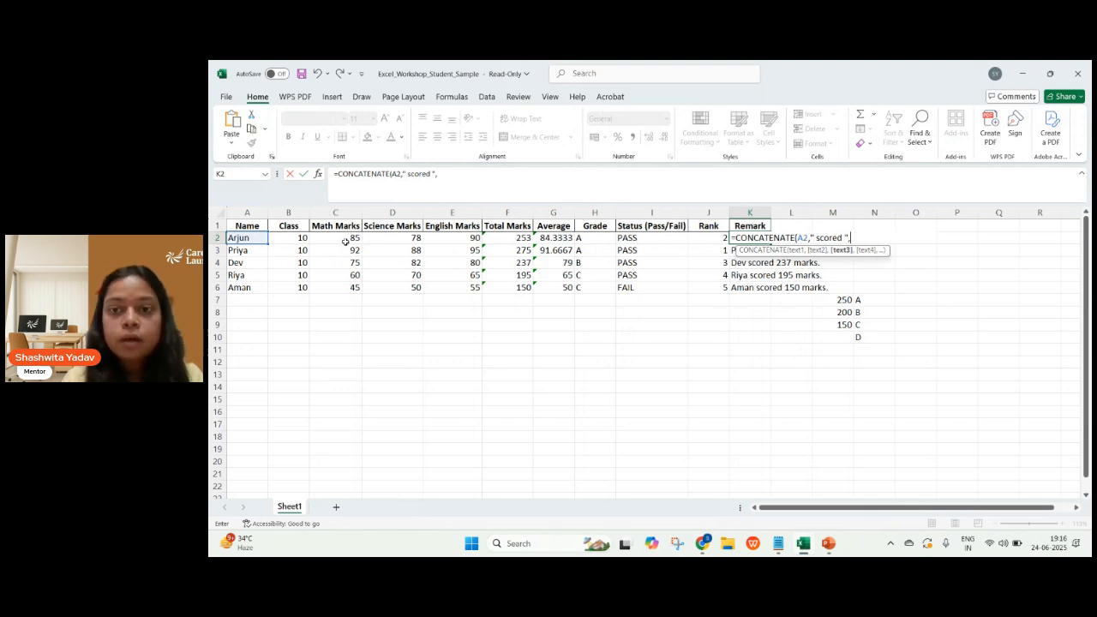
# Complete K2's CONCATENATE formula with total marks F2 and the text " marks." with a leading space.
pyautogui.click(520, 238)
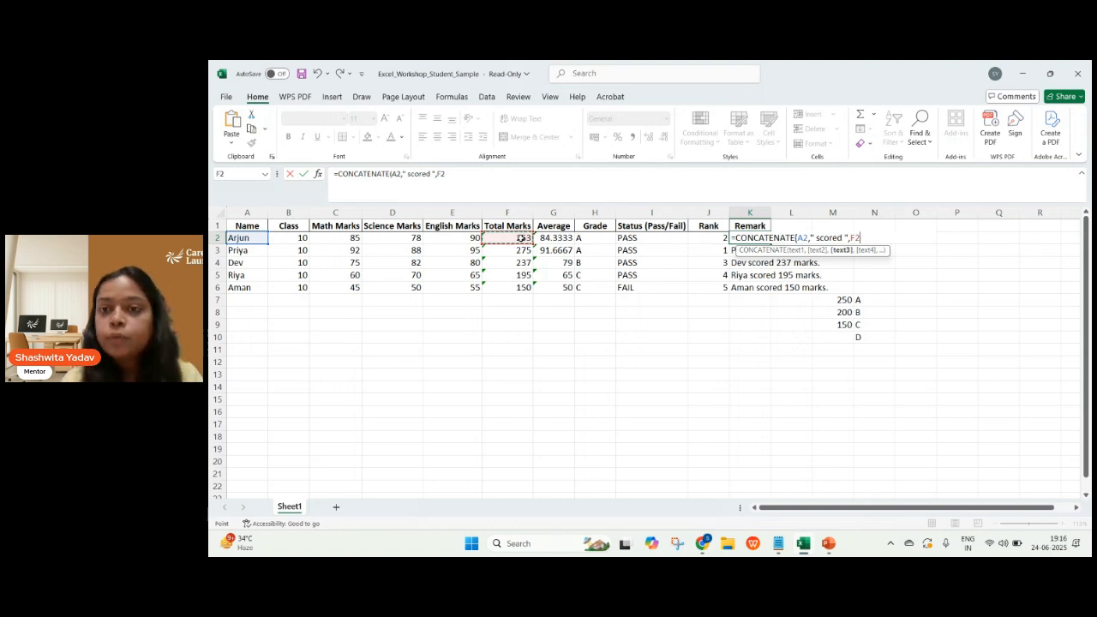
pyautogui.write(',')
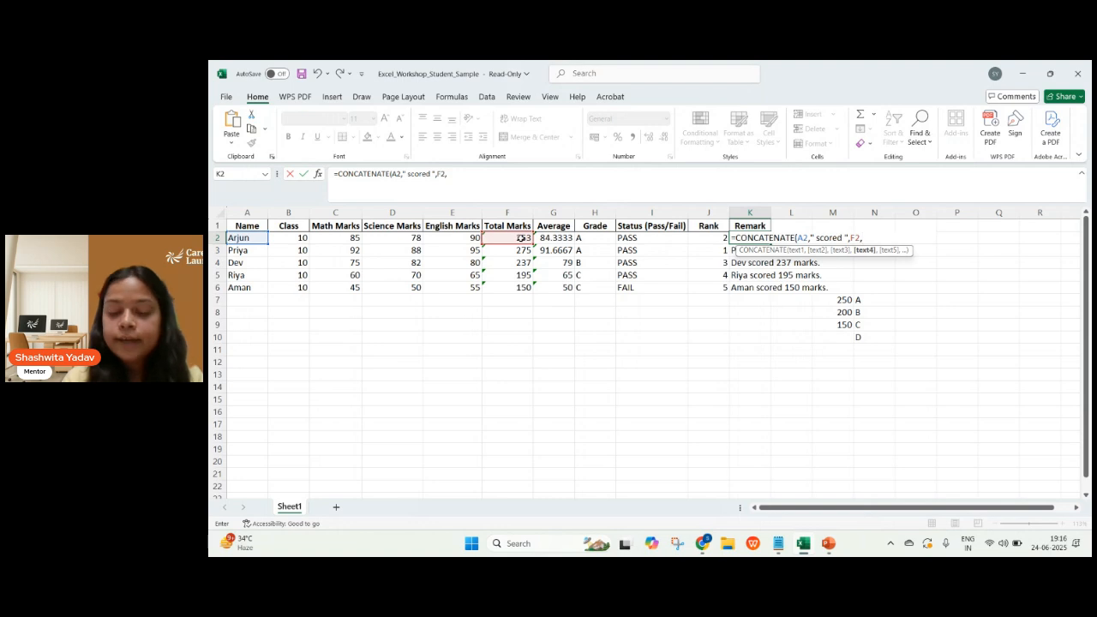
pyautogui.write('"')
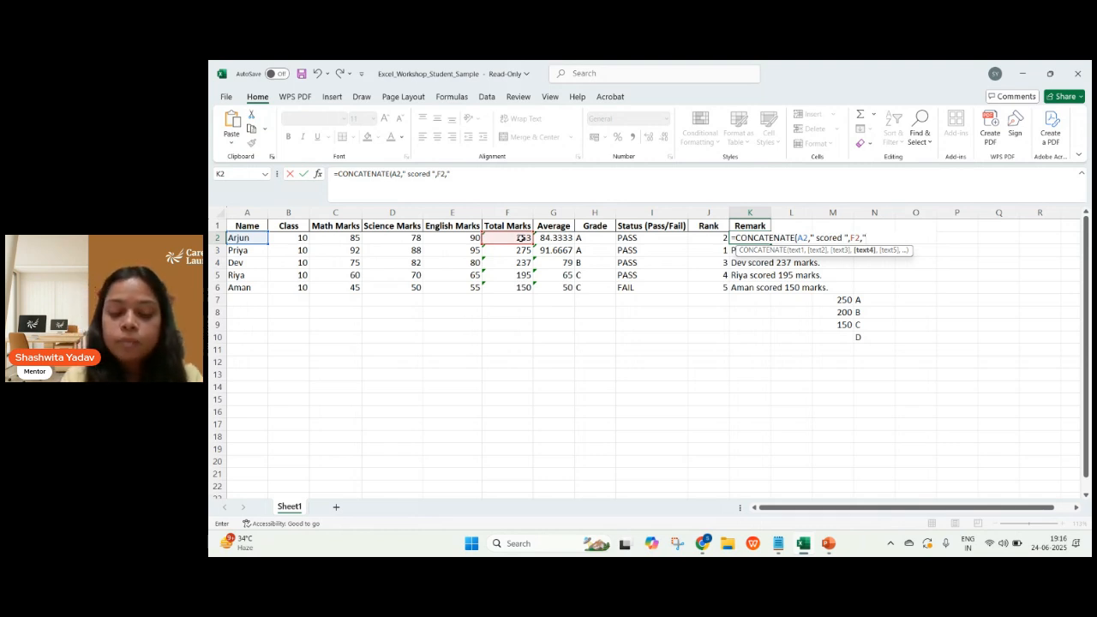
pyautogui.write('mark')
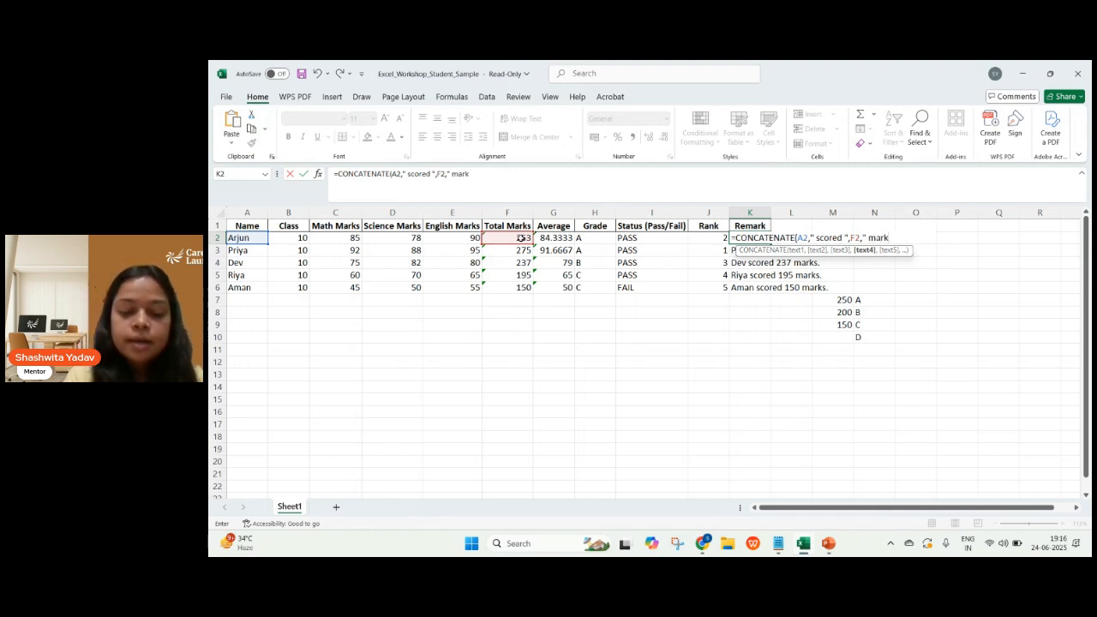
pyautogui.write('s.')
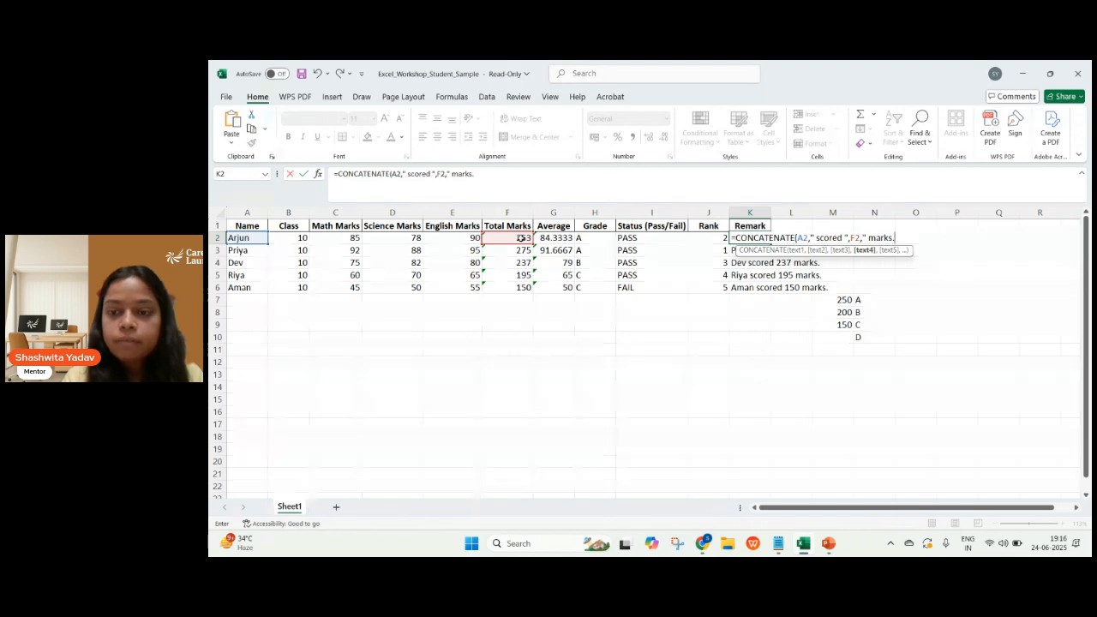
pyautogui.write('")')
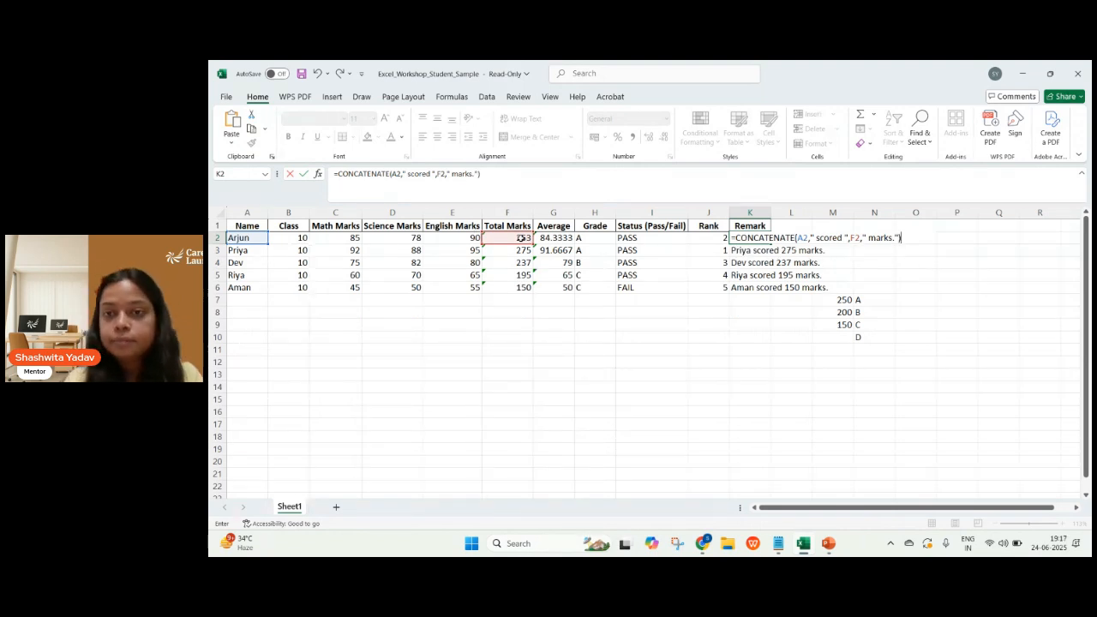
pyautogui.press('Return')
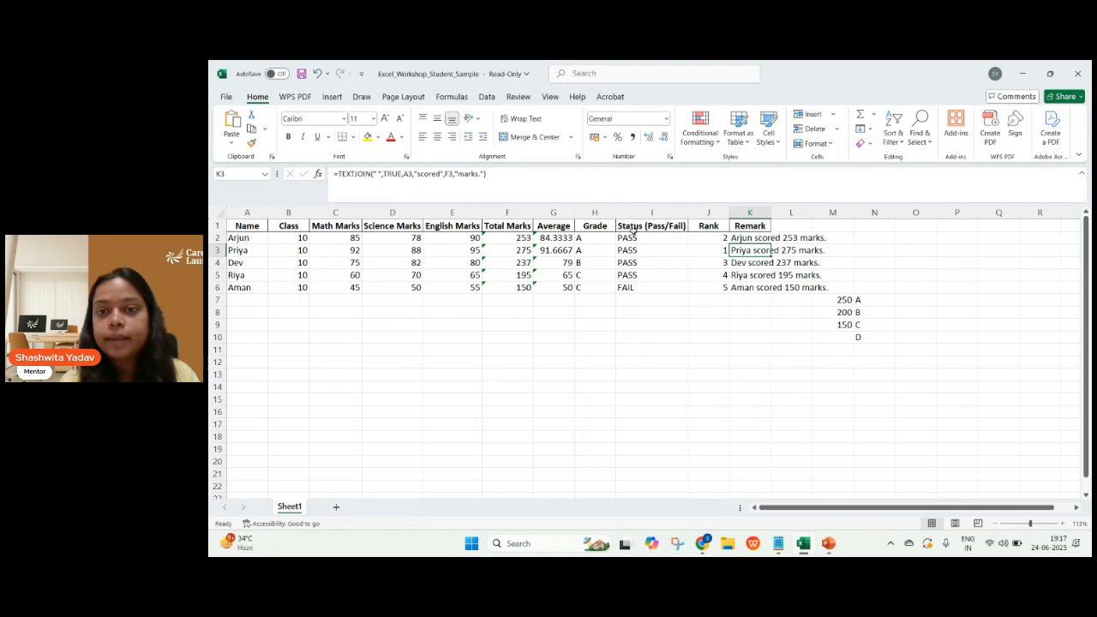
# Compare the formulas in Remark cells K2 and K3, and switch to the PowerPoint slide to review the & operator's syntax.
pyautogui.click(753, 240)
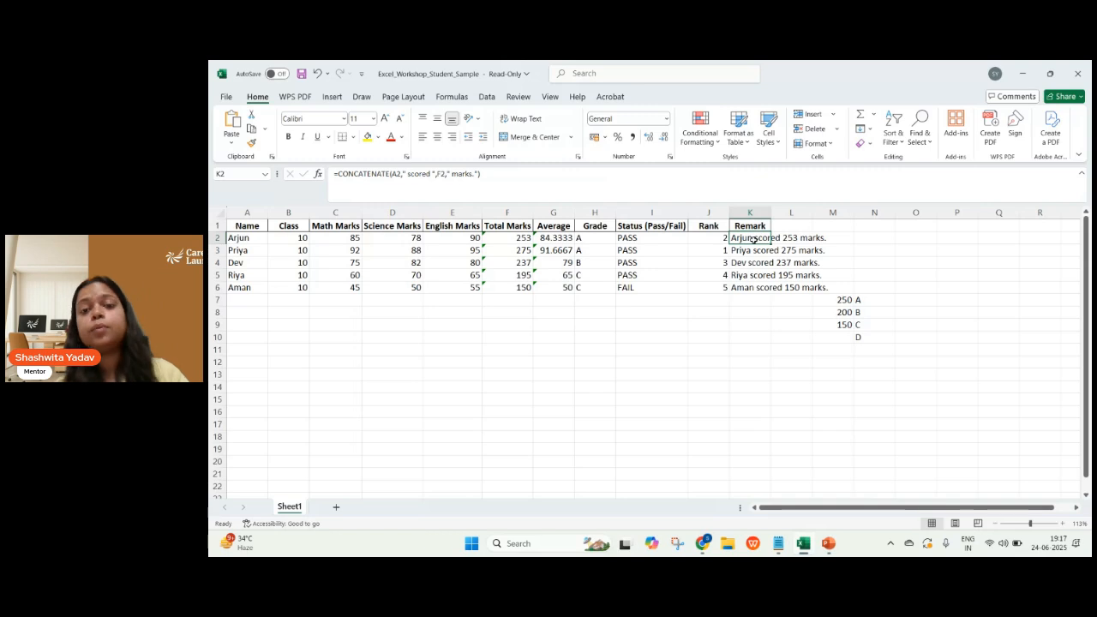
pyautogui.click(757, 248)
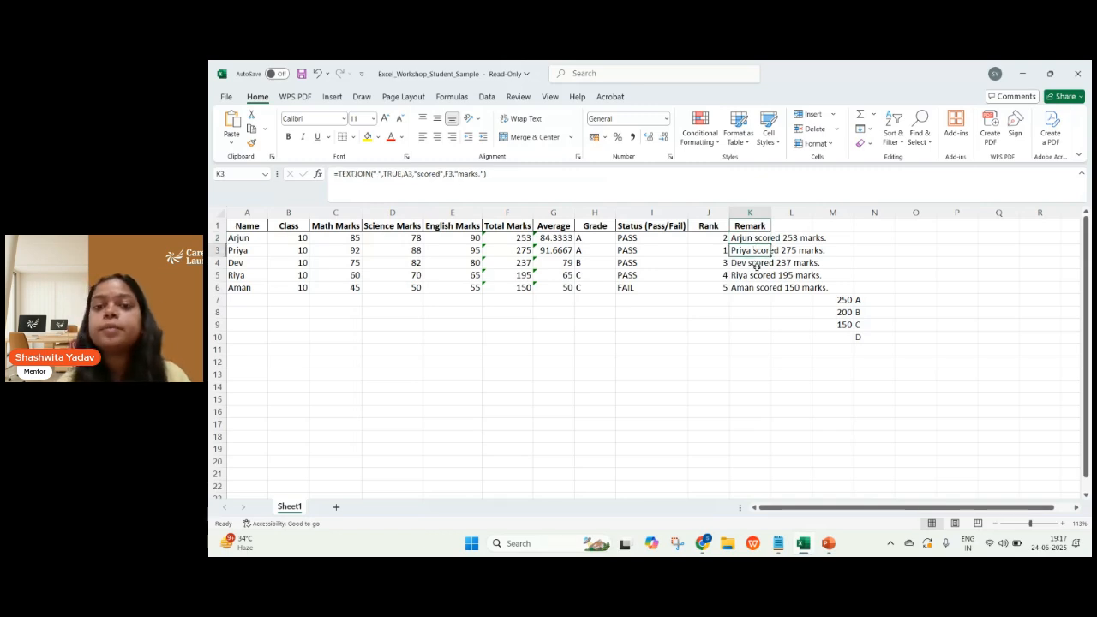
pyautogui.hotkey('alt', 'Tab')
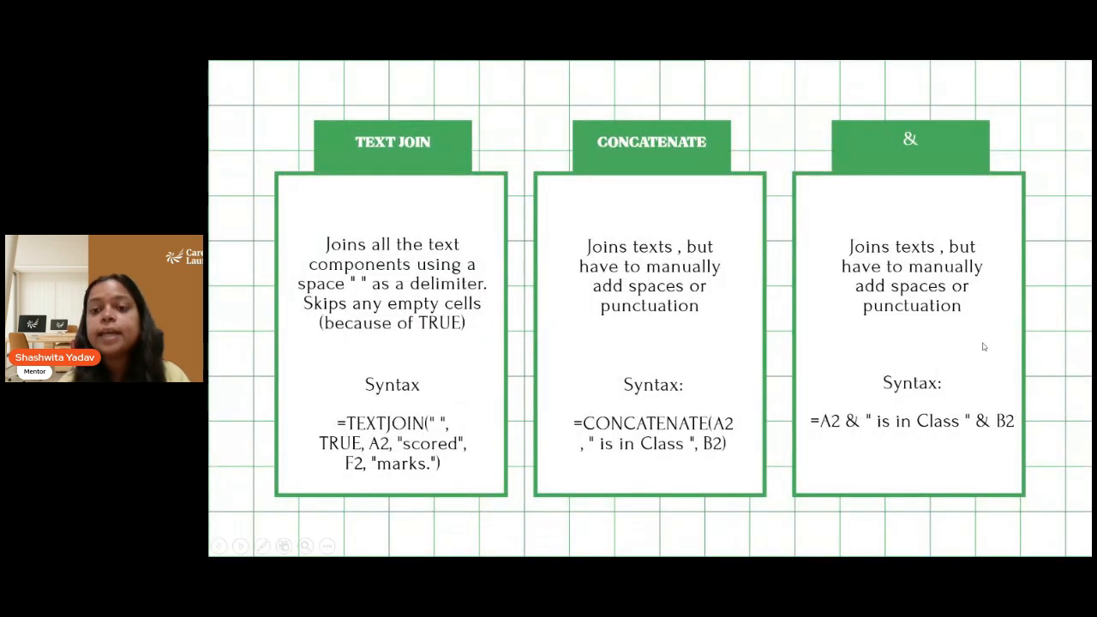